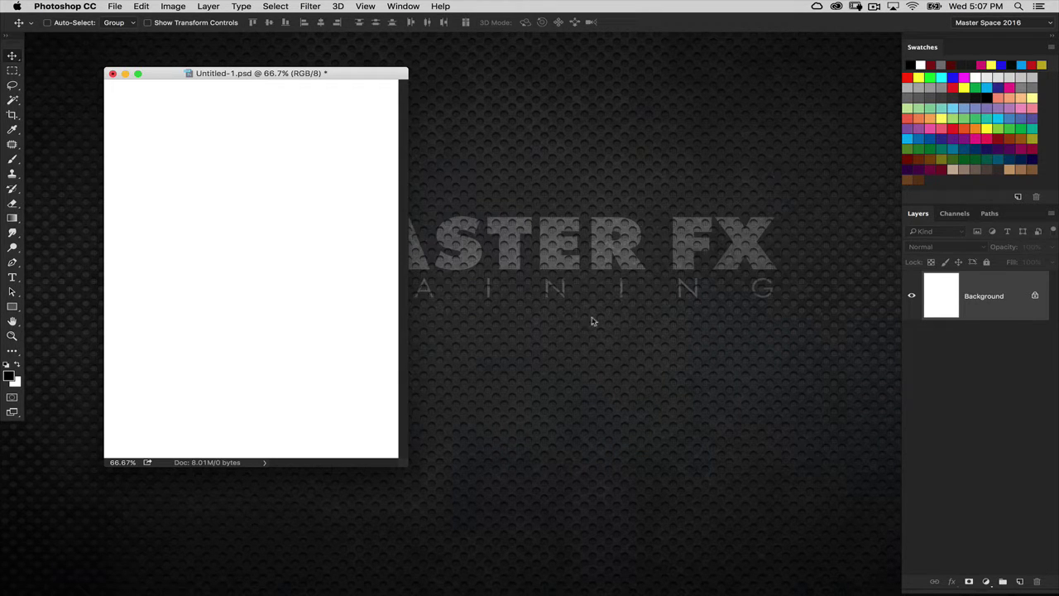
Step: Check the blank canvas's image size and resolution, closing the dialog unchanged
mouse_move(707, 589)
drag(348, 78, 327, 76)
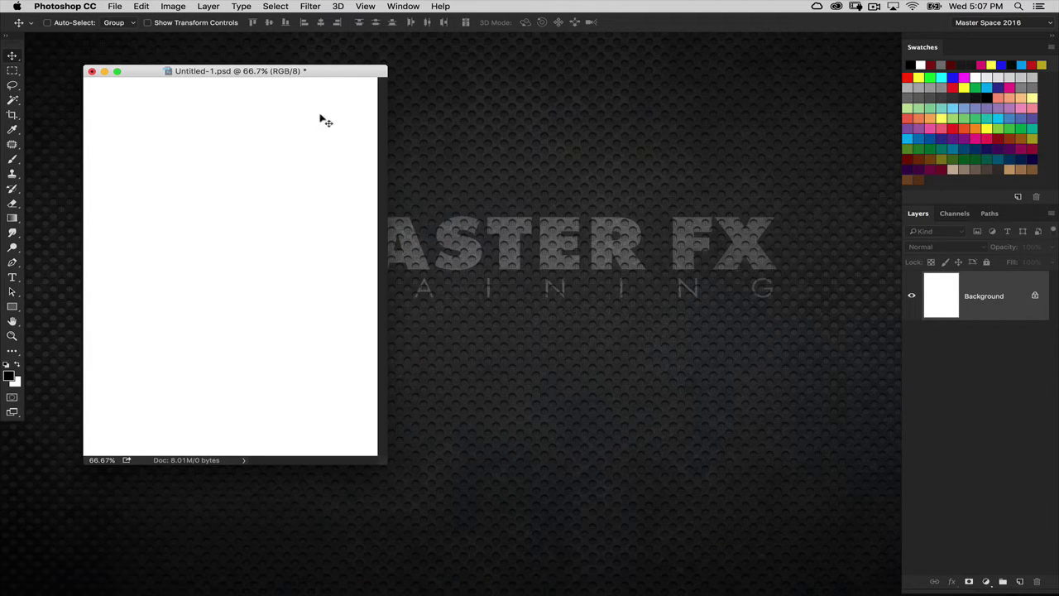
click(175, 7)
click(193, 93)
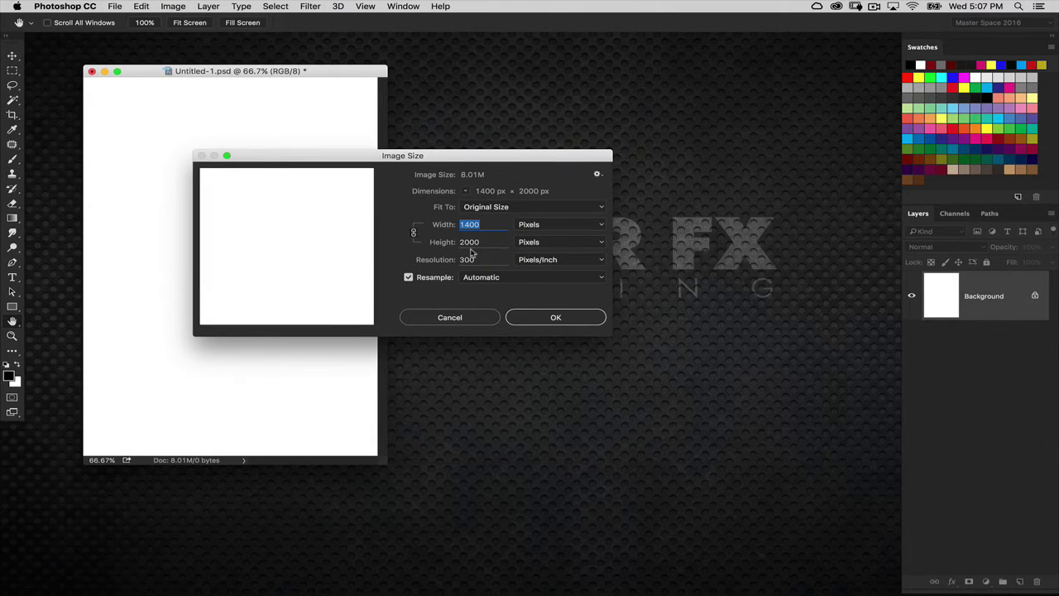
click(480, 320)
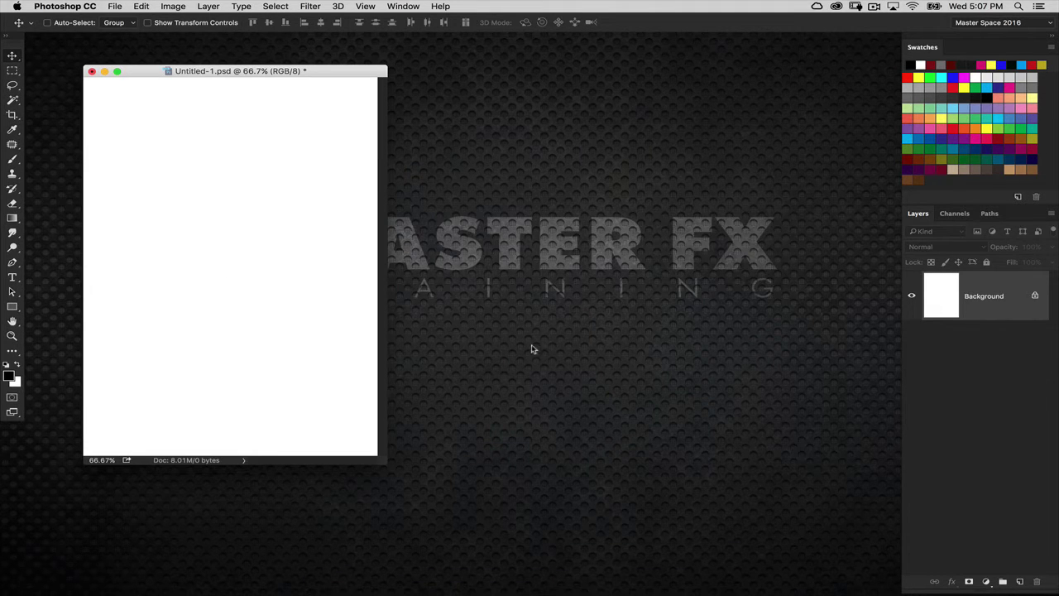
Step: Bring up the light-swirl photo, zoom it to 50%, then minimise it again
click(661, 585)
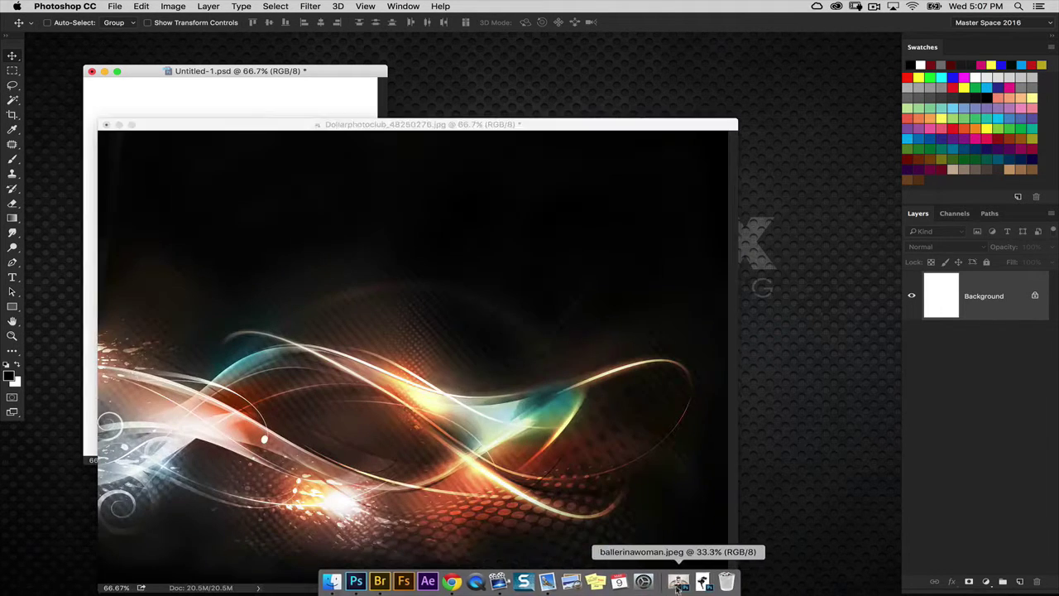
drag(396, 130, 301, 104)
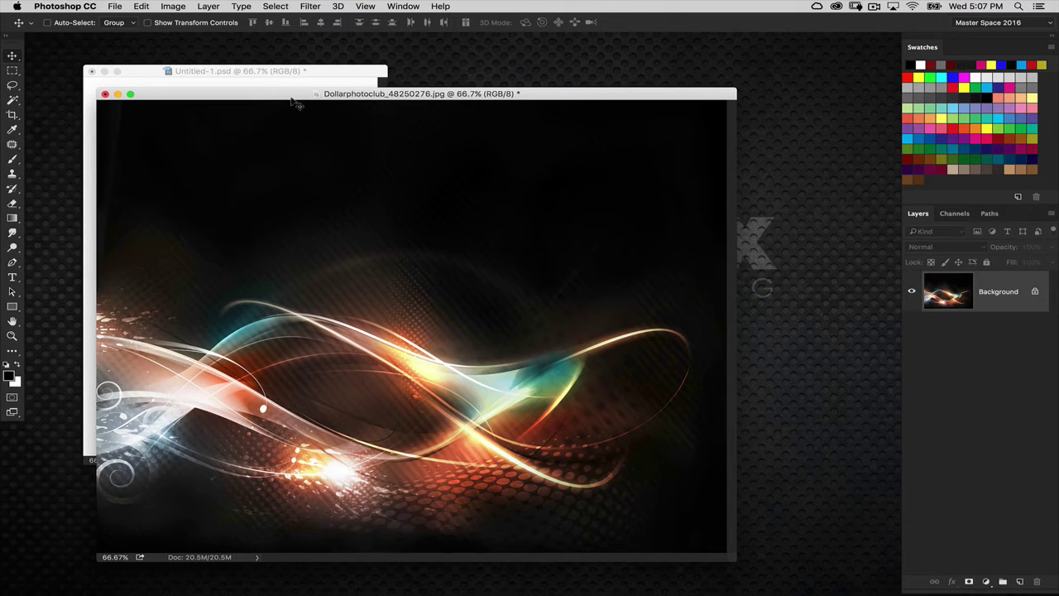
key(super+minus)
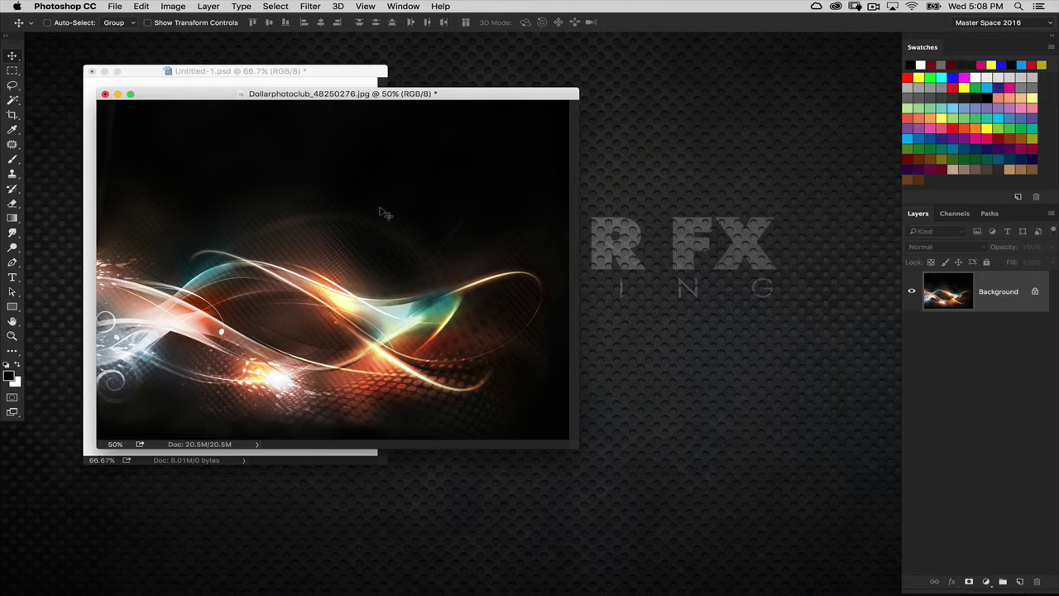
click(118, 95)
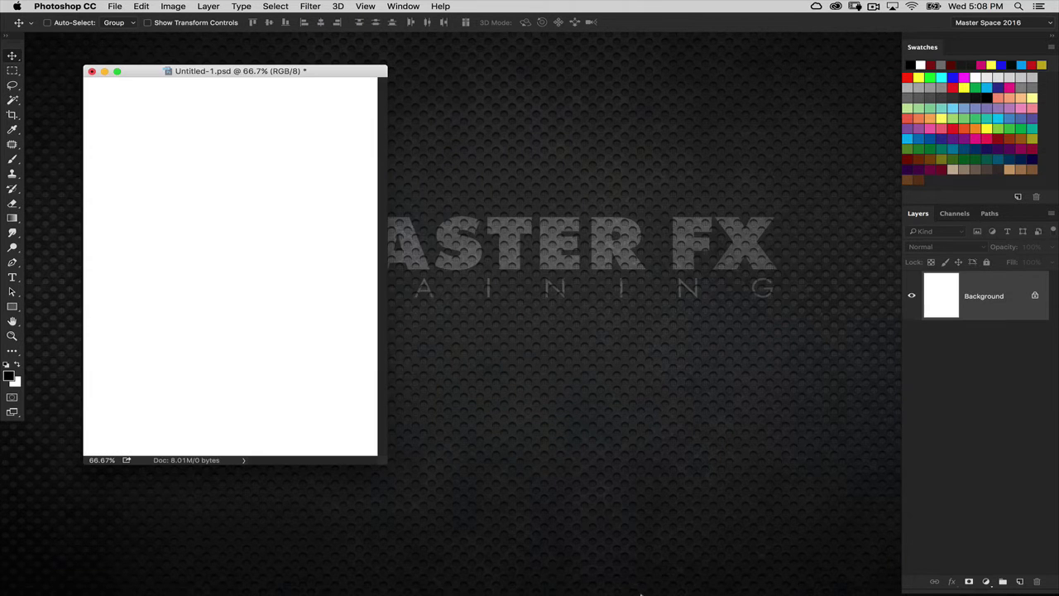
Step: Place thedancer.jpeg beside the canvas at 66.7% with the ballerina portrait minimised
click(690, 582)
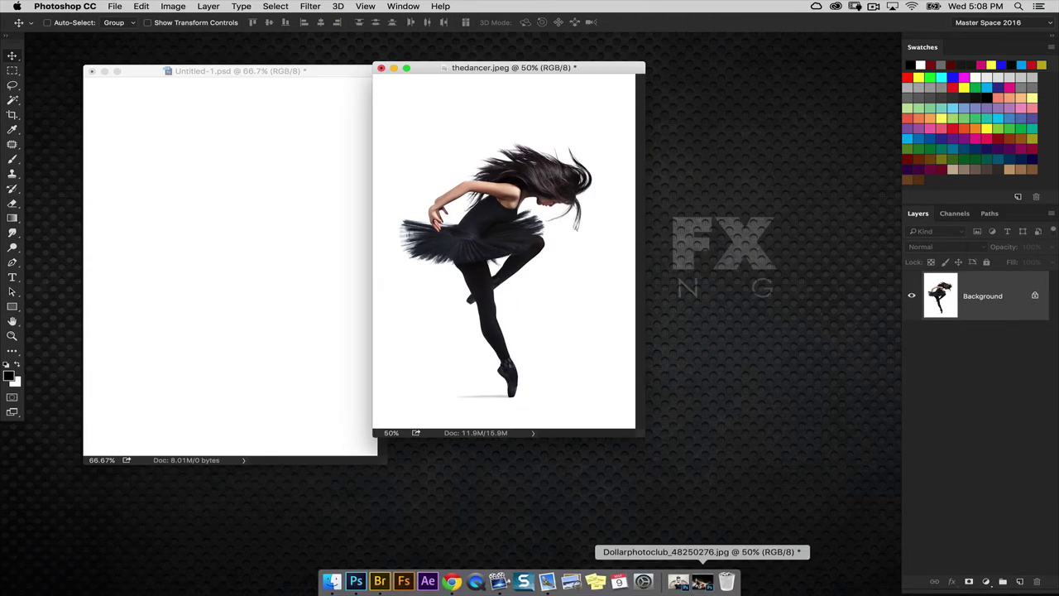
drag(500, 74, 576, 93)
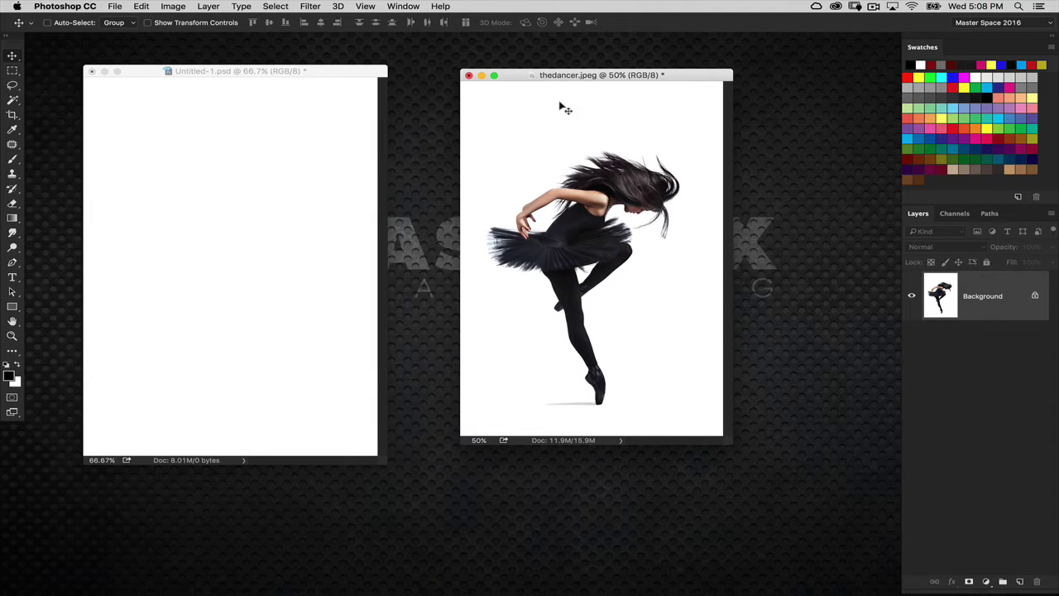
click(685, 581)
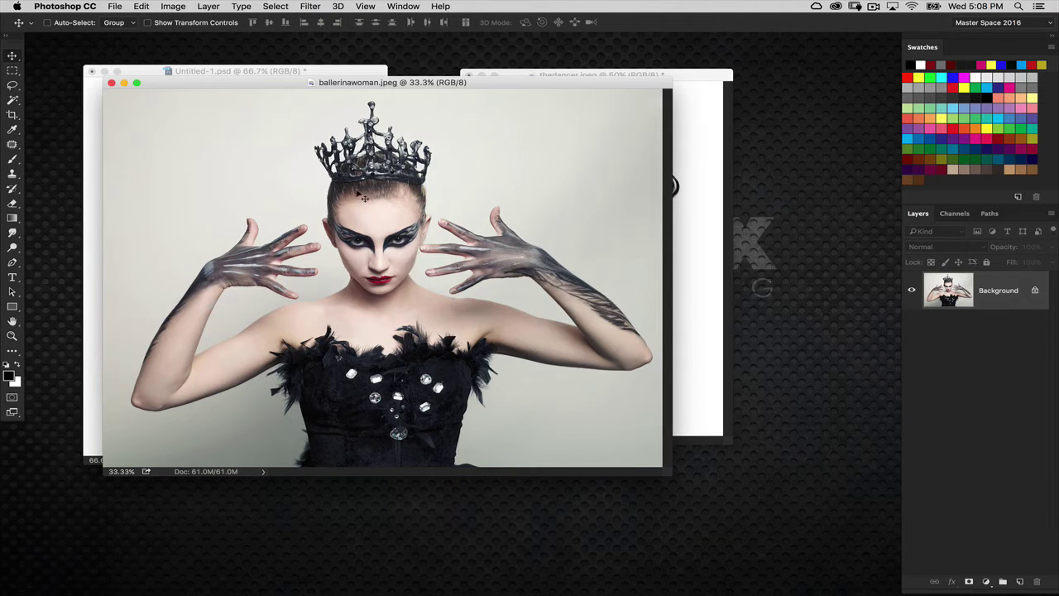
click(125, 83)
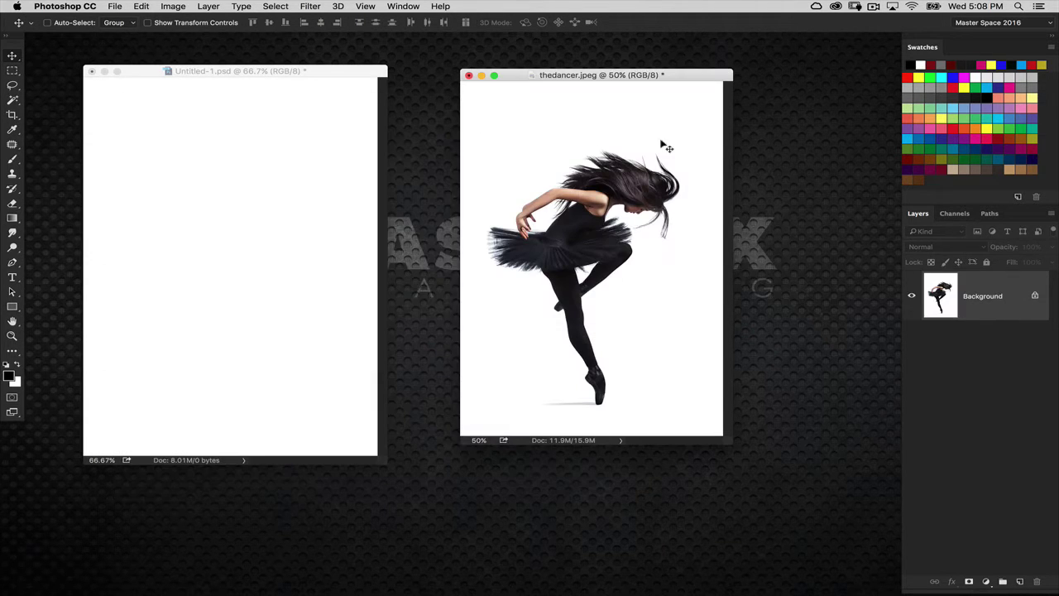
key(super+plus)
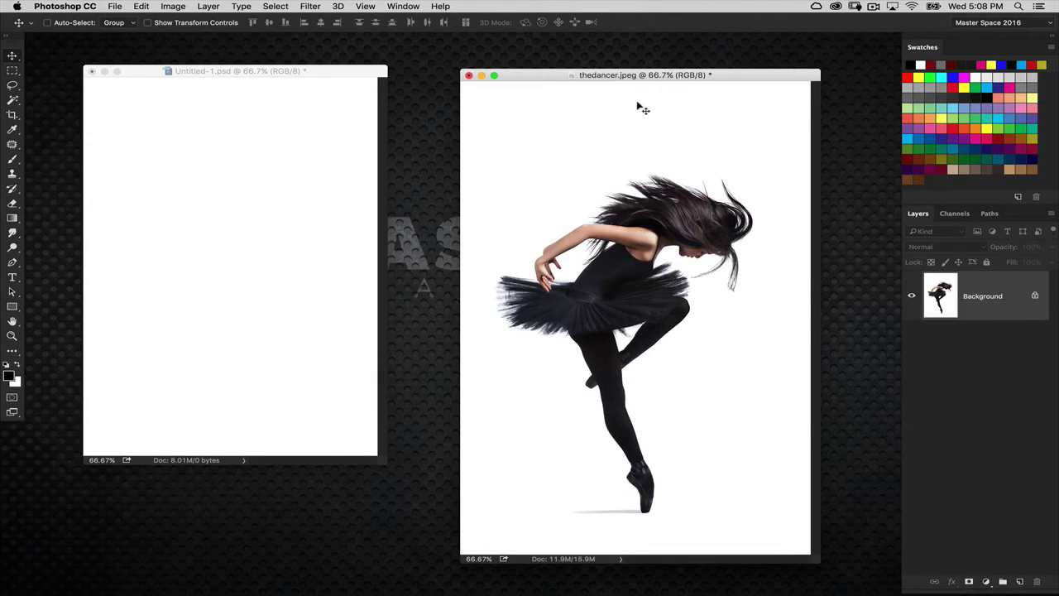
drag(651, 80, 605, 73)
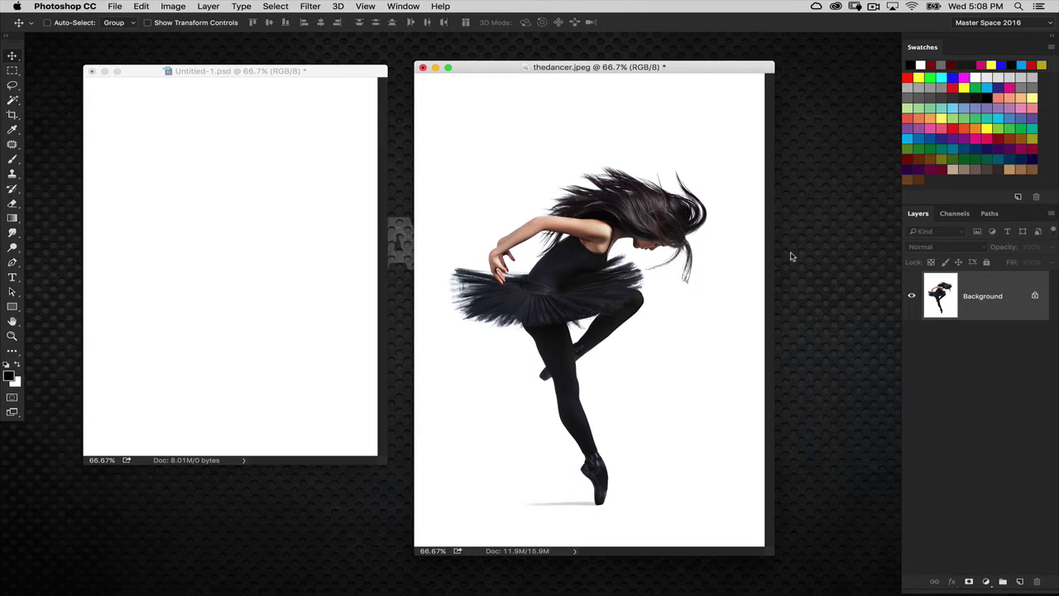
Step: Delete the dancer photo's existing Alpha 1 channel and float the Channels panel
click(957, 214)
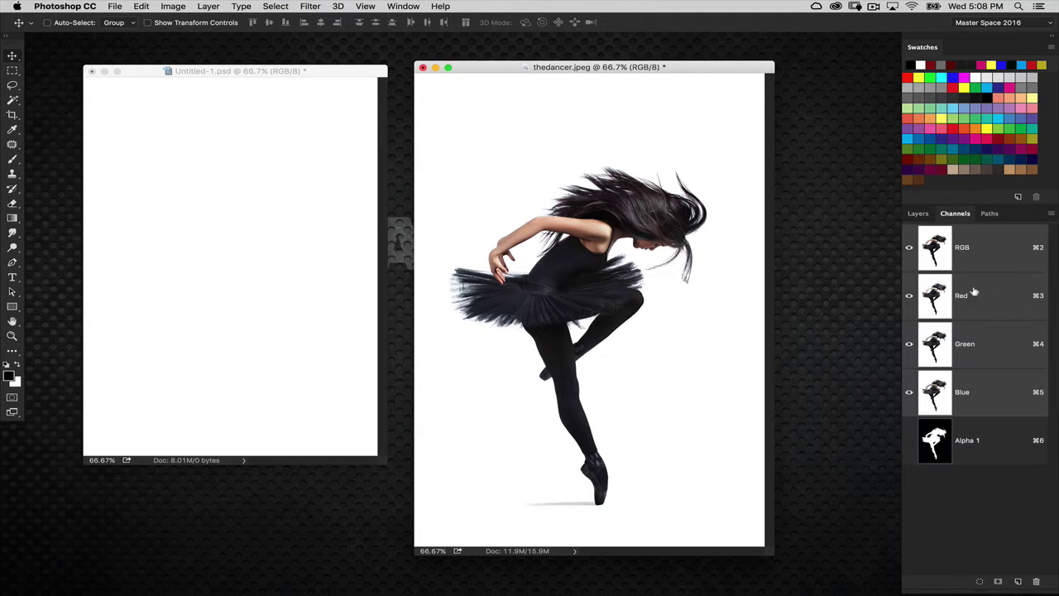
drag(727, 70, 586, 86)
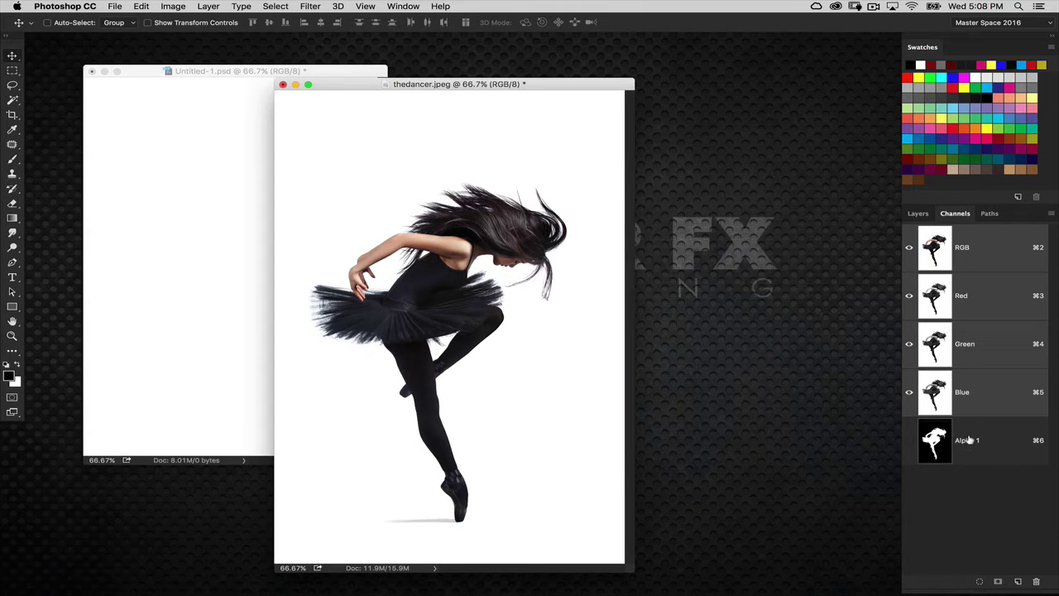
drag(970, 442, 1036, 581)
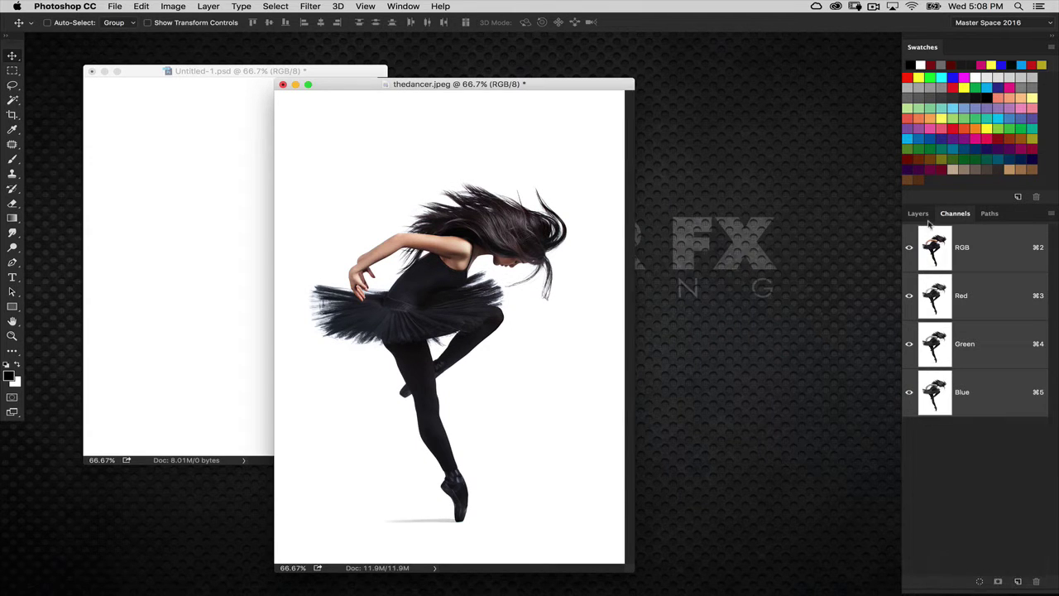
drag(933, 221, 666, 102)
drag(604, 85, 475, 56)
drag(782, 180, 825, 418)
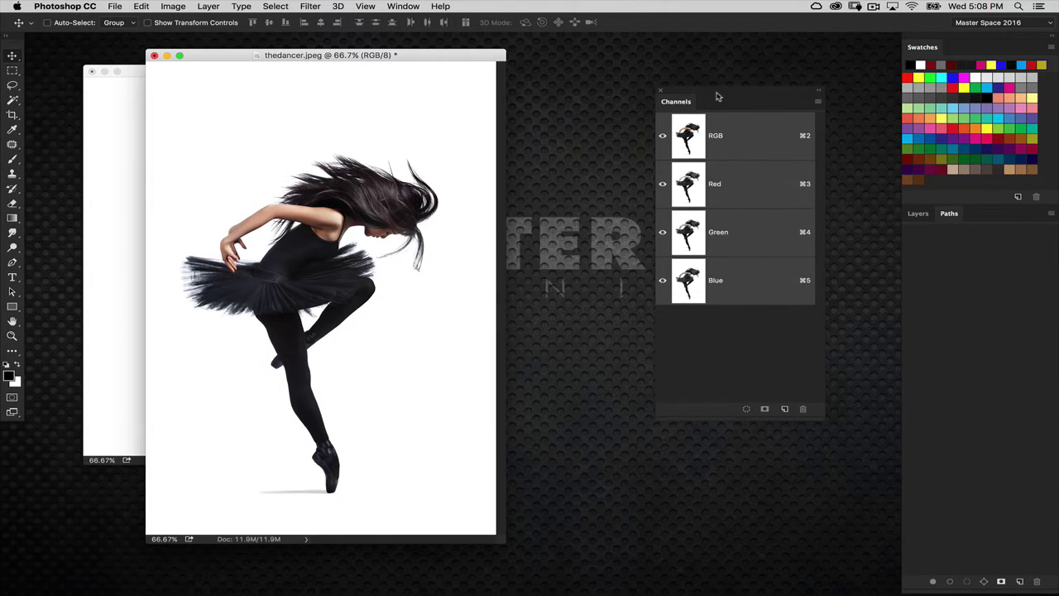
drag(718, 96, 677, 94)
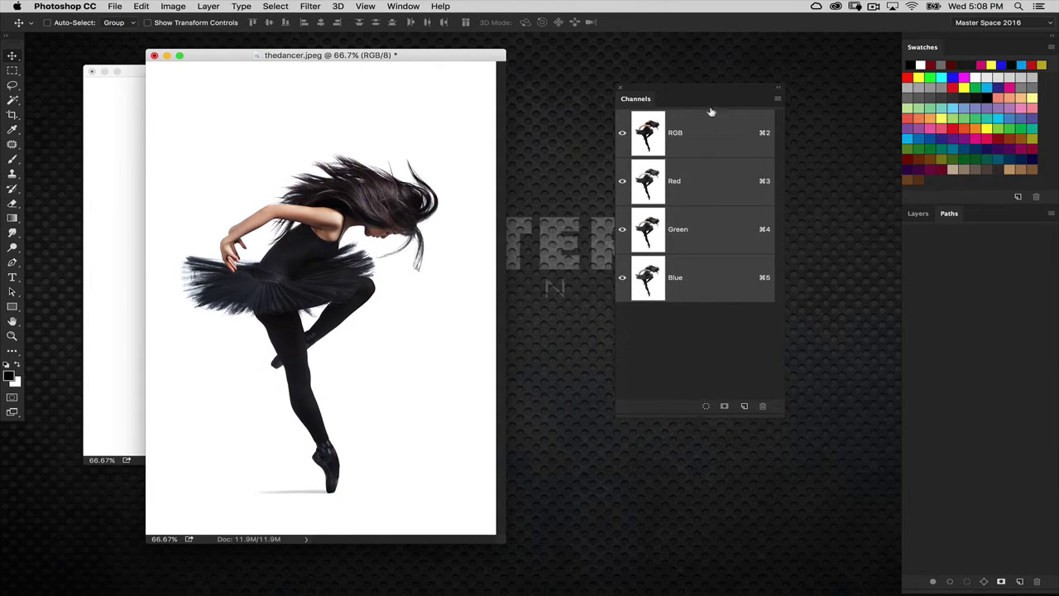
drag(703, 90, 686, 94)
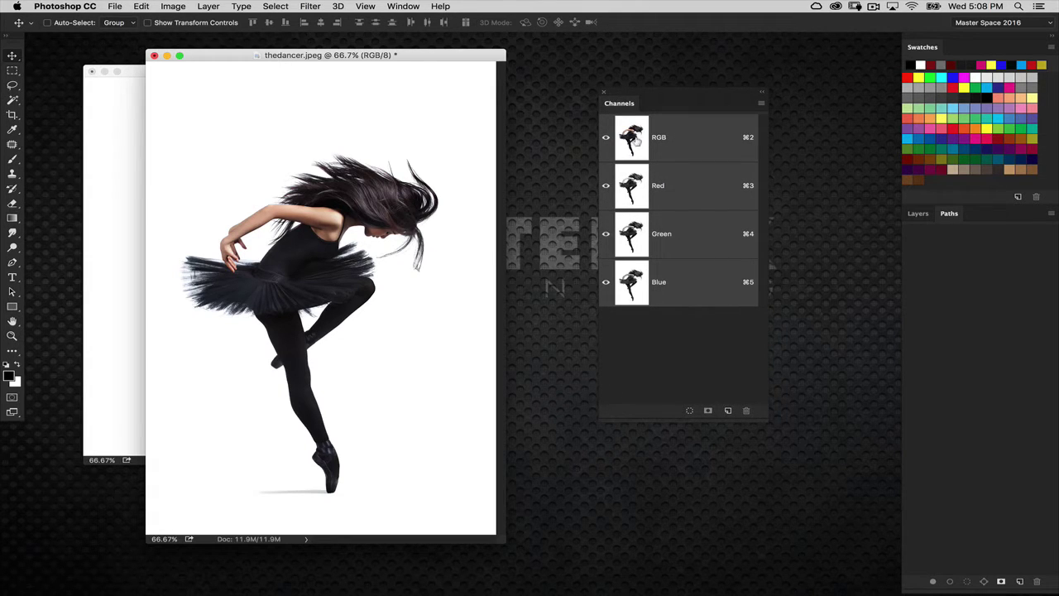
Step: Load the RGB channel's brightness as a selection and add a new empty Alpha 1
key(super)
key(super)
super+click(639, 139)
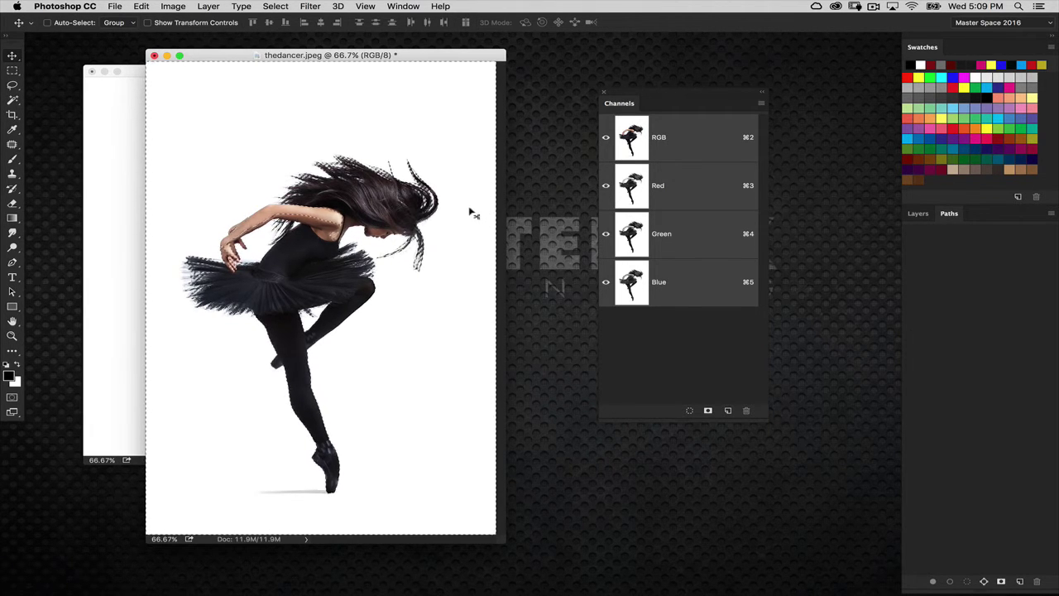
click(727, 410)
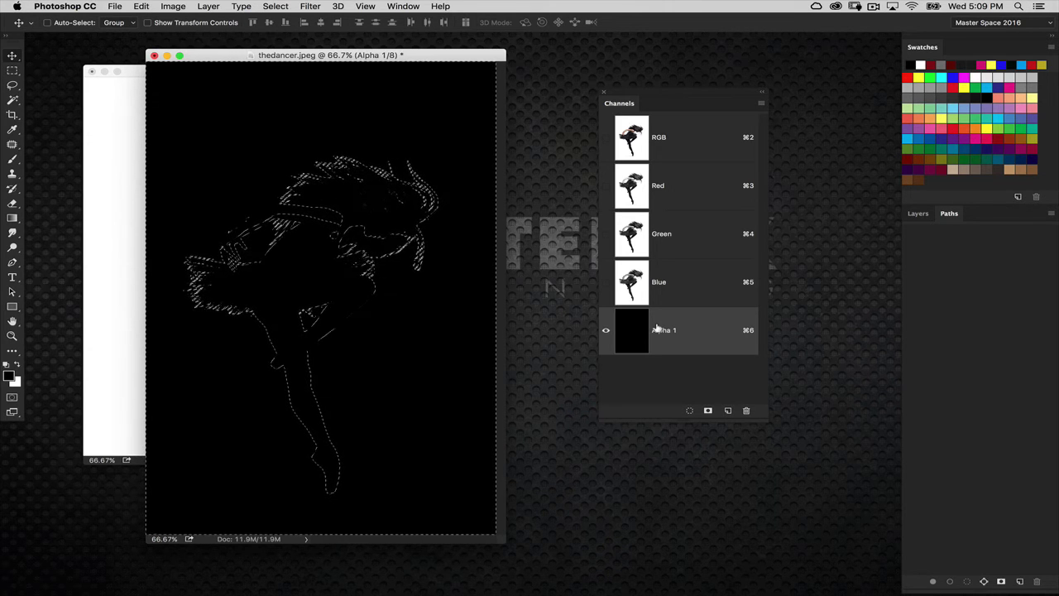
Step: Paste the dancer image into Alpha 1, deselect, and invert it so the dancer turns white
key(super+v)
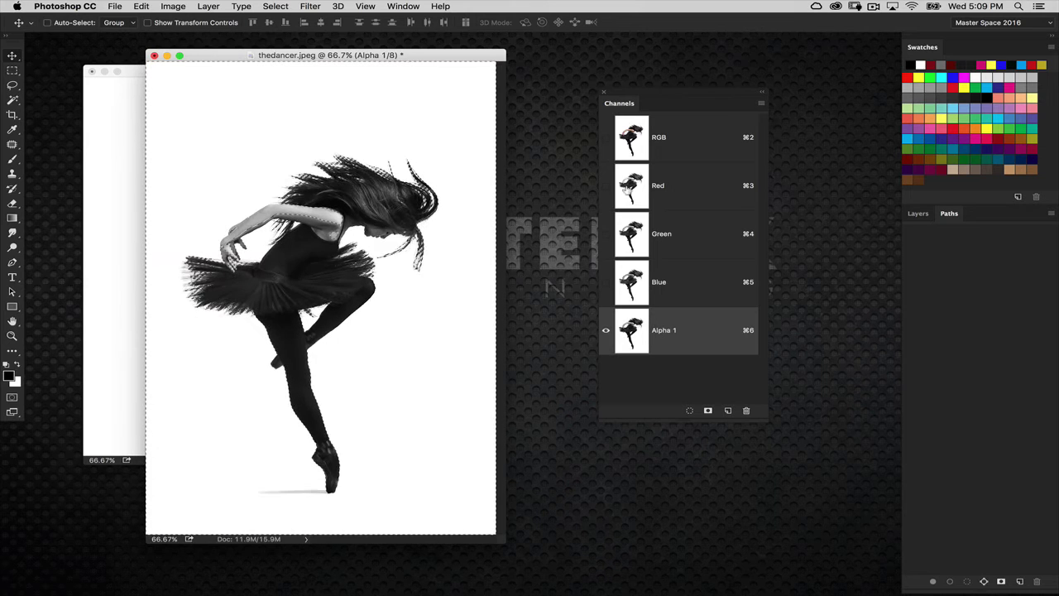
key(super+d)
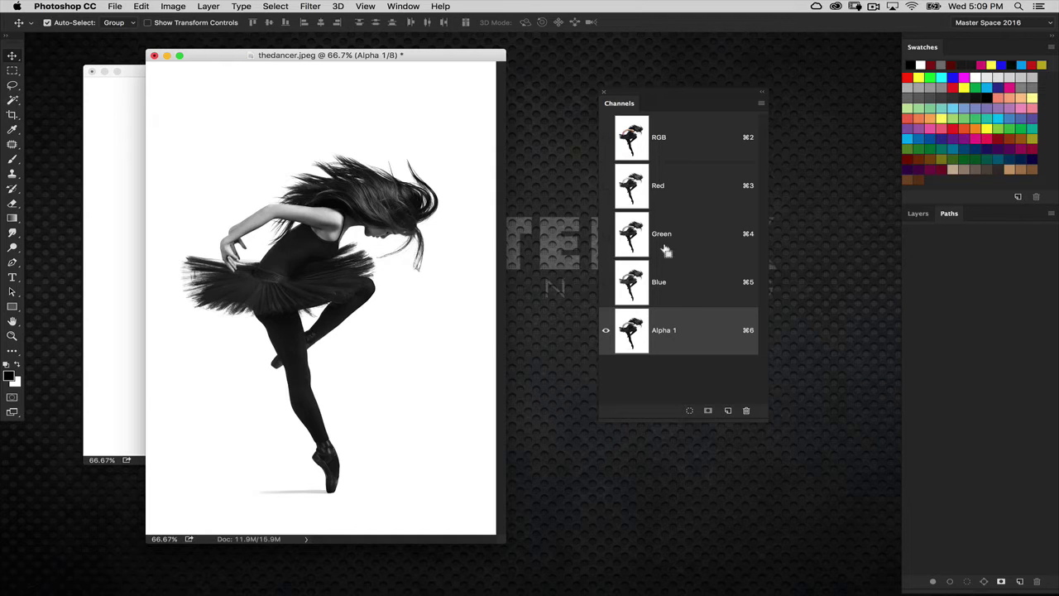
key(super+i)
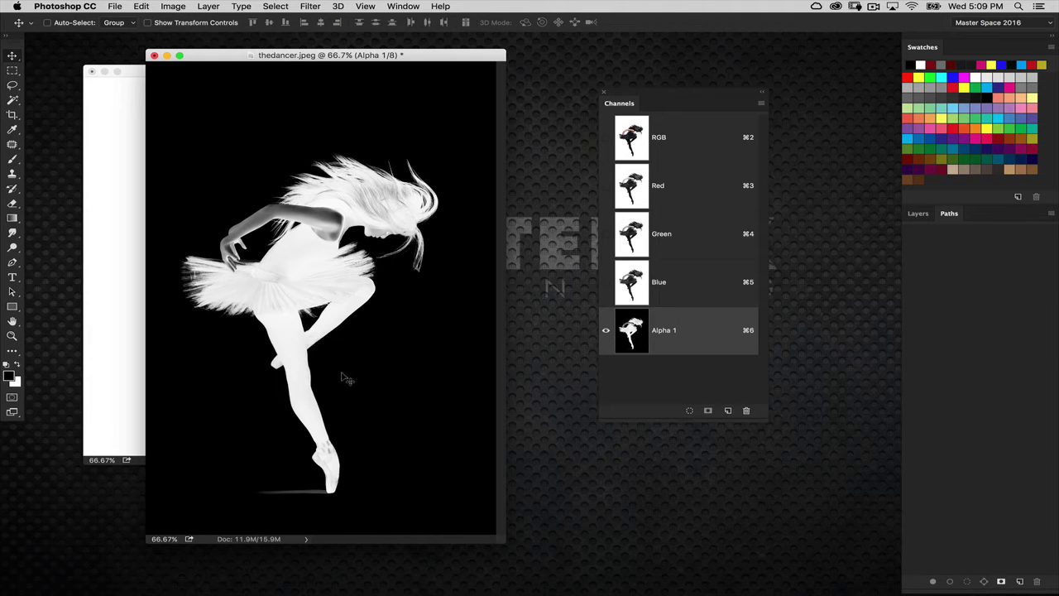
Step: Fill Alpha 1 with White in Overlay mode at 100% opacity
key(i)
key(shift+BackSpace)
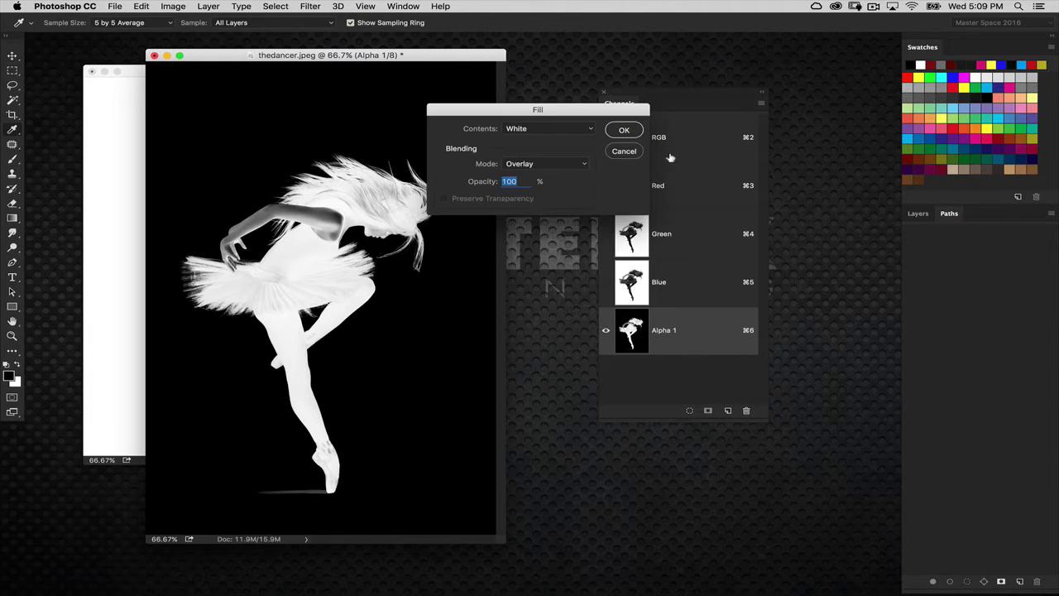
drag(595, 115, 620, 116)
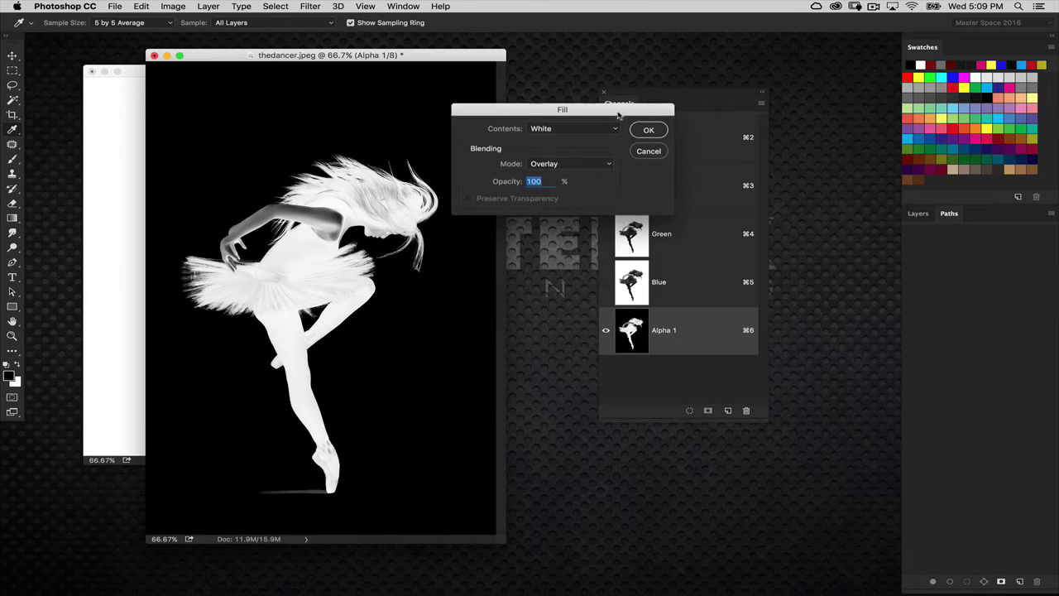
click(569, 132)
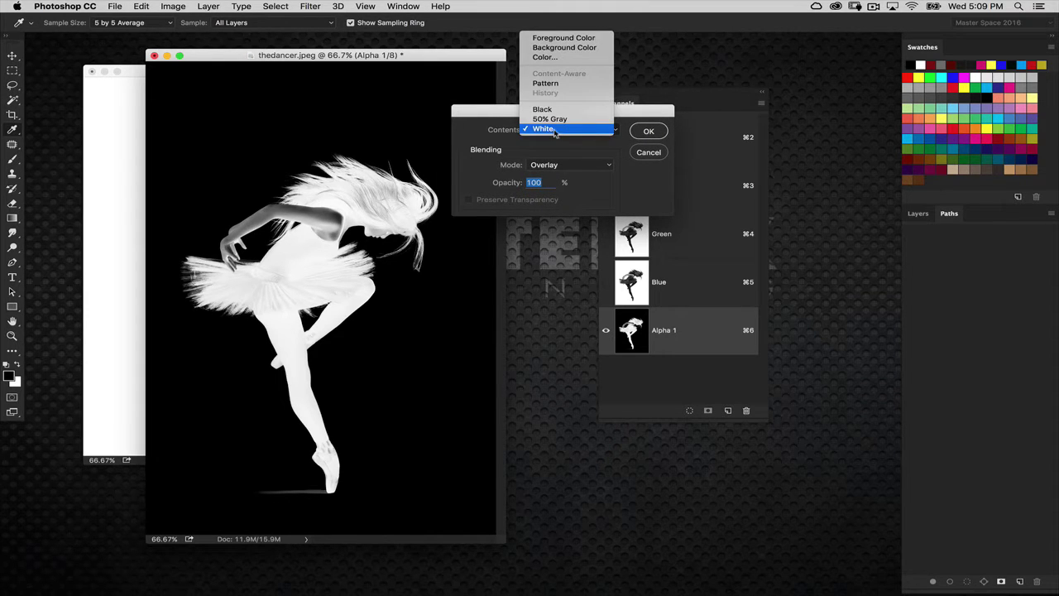
click(558, 132)
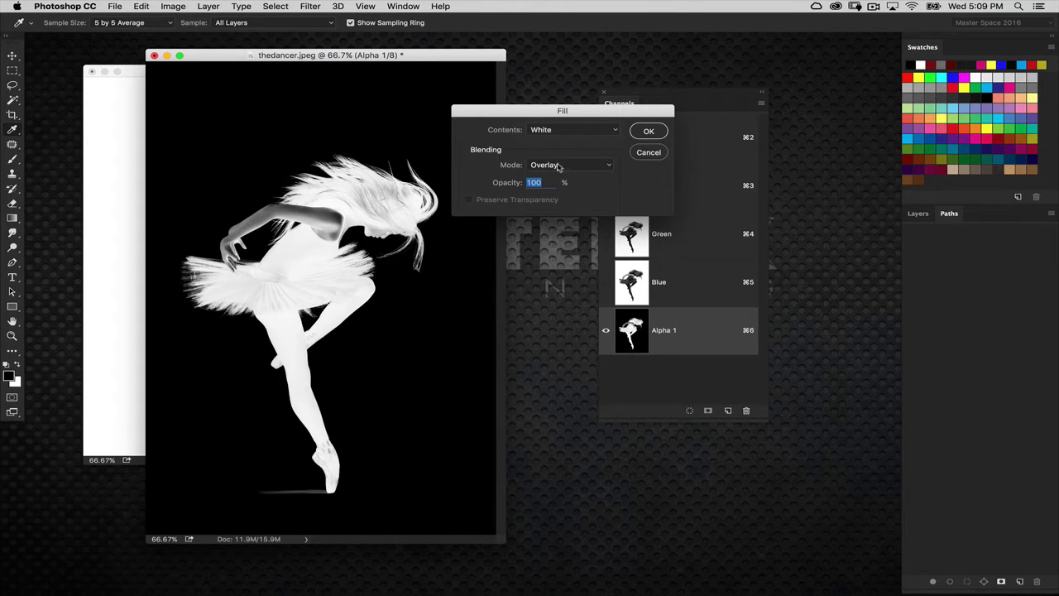
click(651, 132)
key(v)
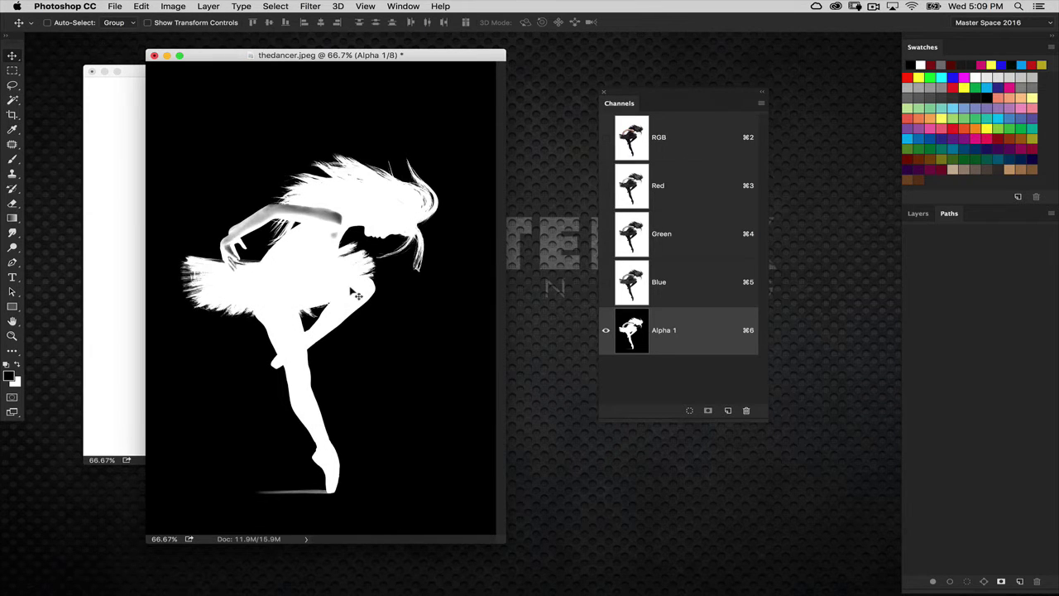
Step: Paint the grey upper-arm shading white with a 200 px Overlay brush at 100% zoom
key(super+1)
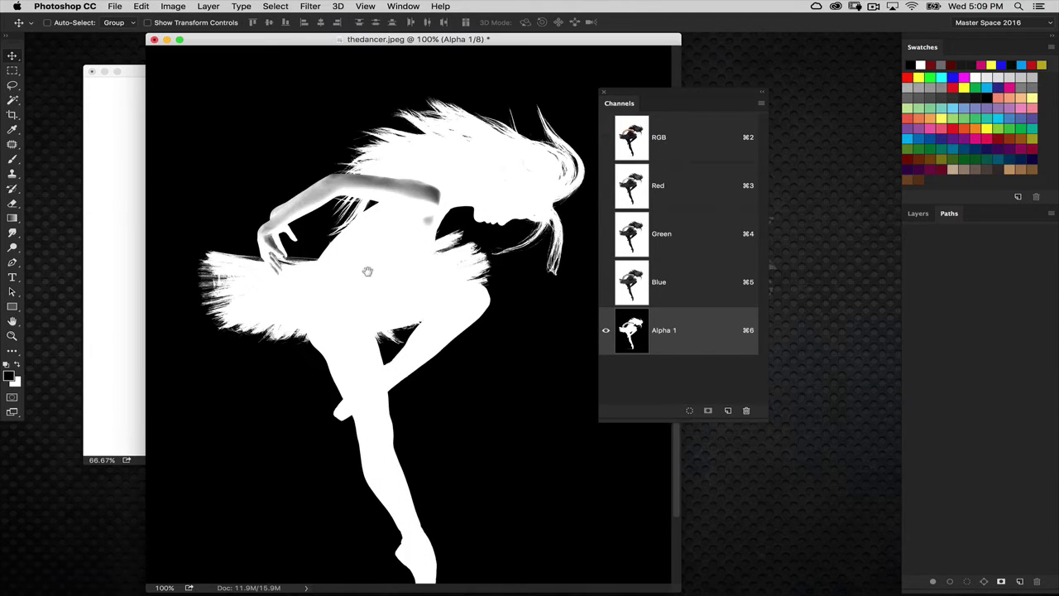
drag(634, 103, 703, 110)
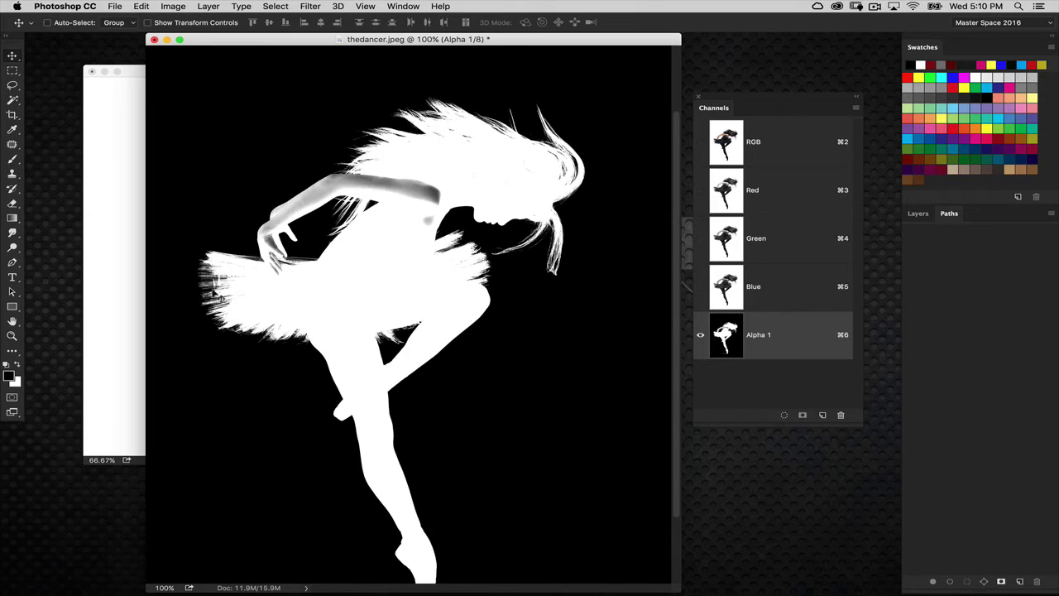
click(15, 160)
drag(15, 159, 83, 157)
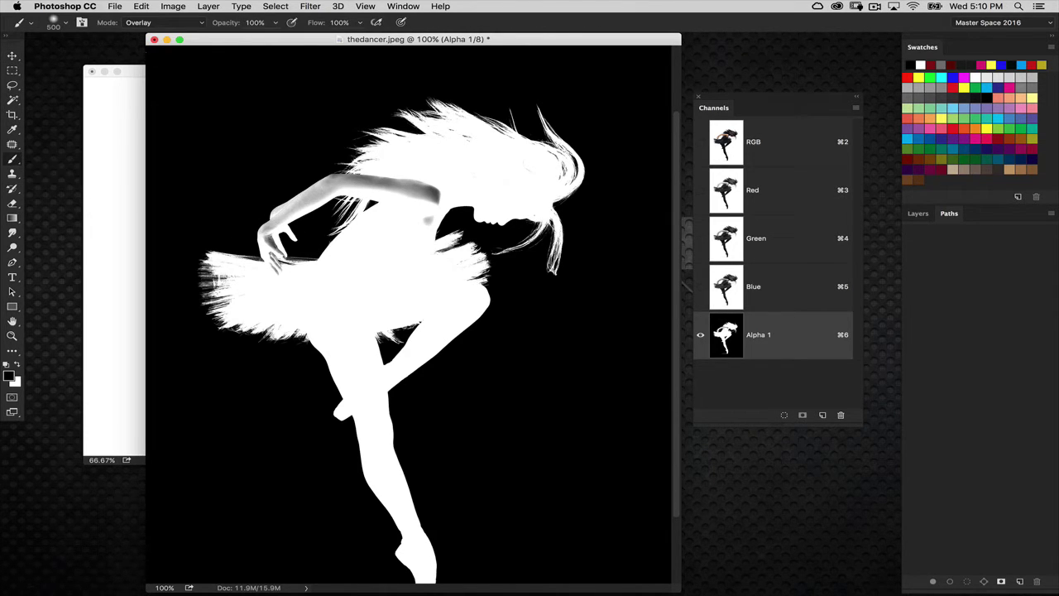
key(bracketleft)
key(bracketleft)
key(bracketleft)
key(bracketleft)
click(160, 23)
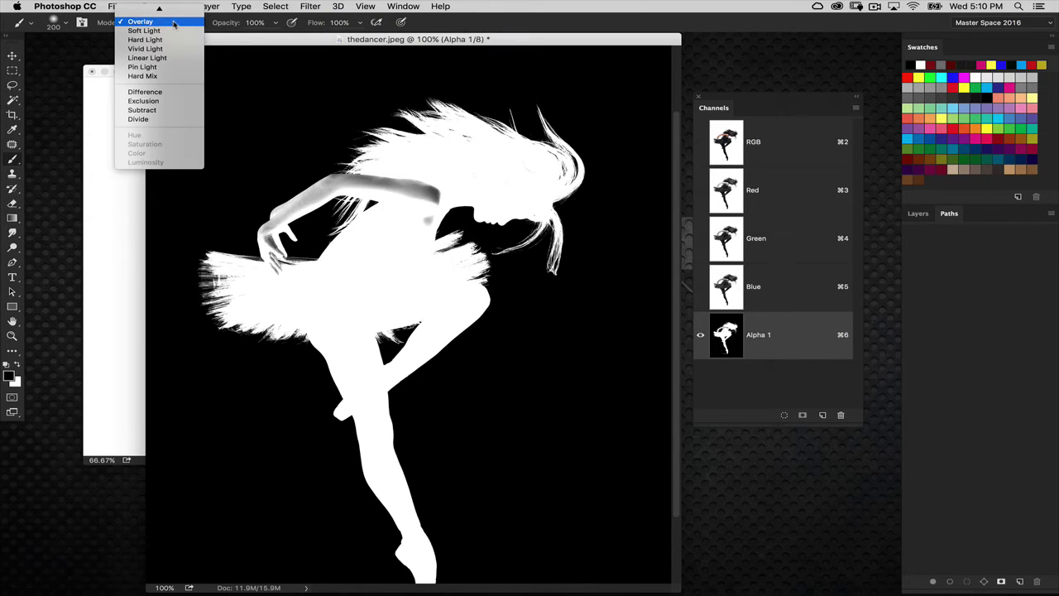
click(174, 22)
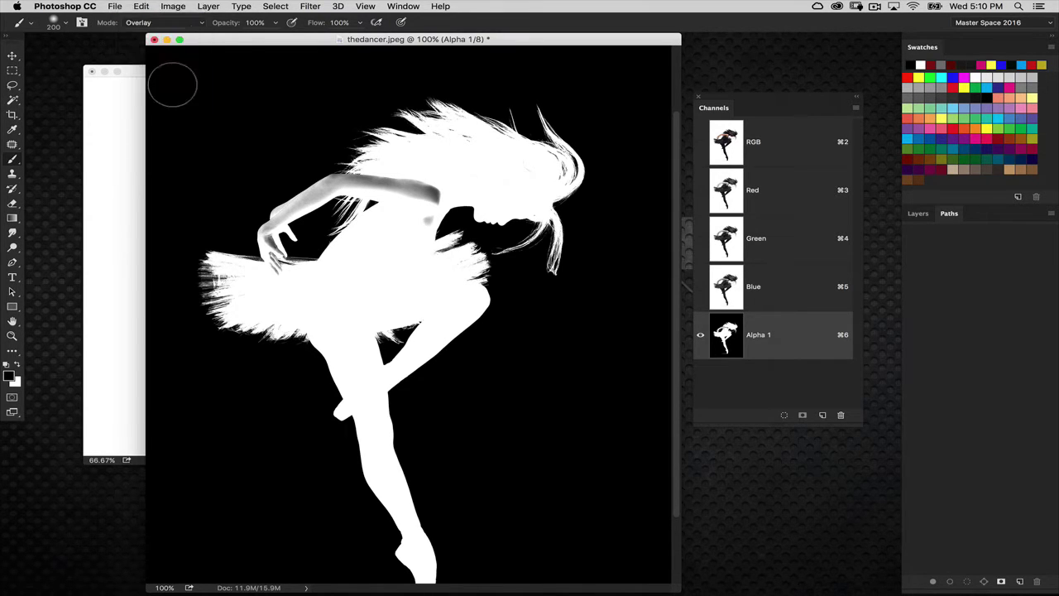
key(x)
key(x)
key(x)
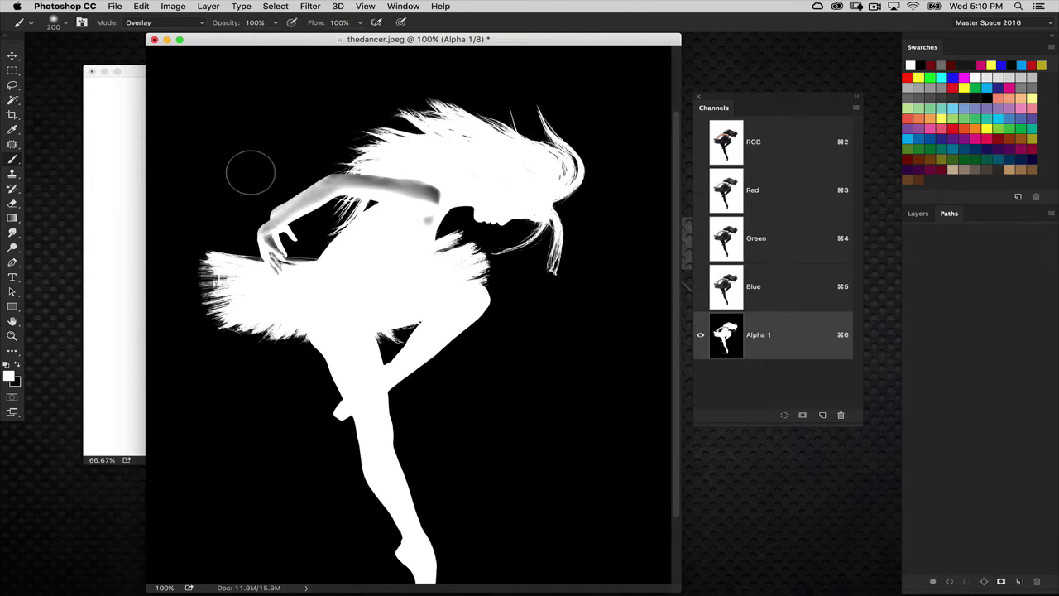
mouse_move(401, 183)
mouse_down()
mouse_move(433, 221)
mouse_move(431, 203)
mouse_move(421, 213)
mouse_move(437, 192)
mouse_move(421, 189)
mouse_move(425, 176)
mouse_move(287, 209)
mouse_move(269, 248)
mouse_move(284, 283)
mouse_up()
Step: Paint out the floor shadow streak beside the foot in black with a 90 px brush
key(bracketleft)
key(bracketleft)
key(bracketleft)
key(bracketleft)
key(bracketleft)
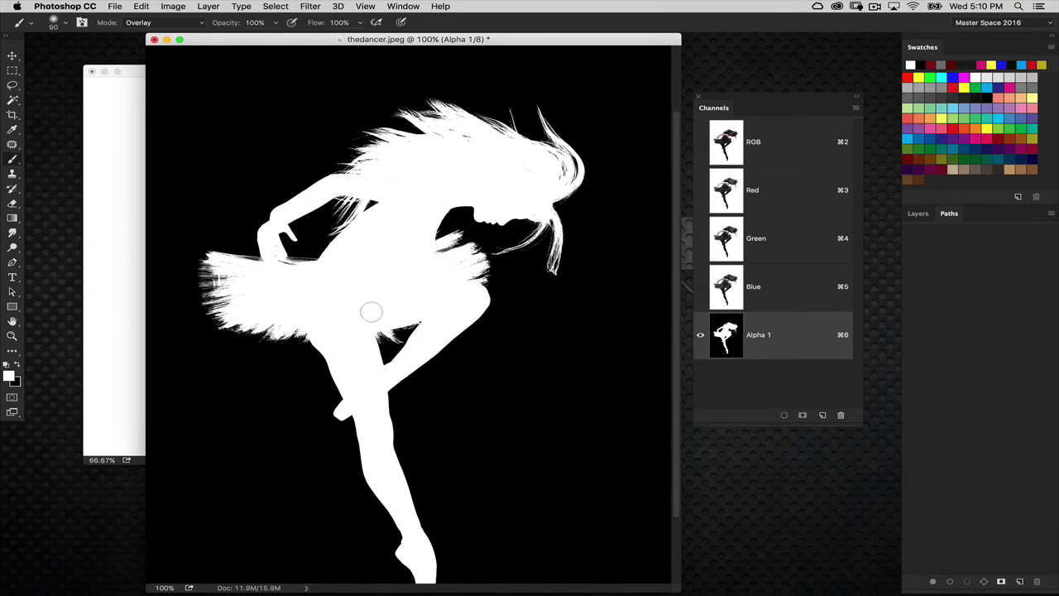
drag(364, 425, 364, 273)
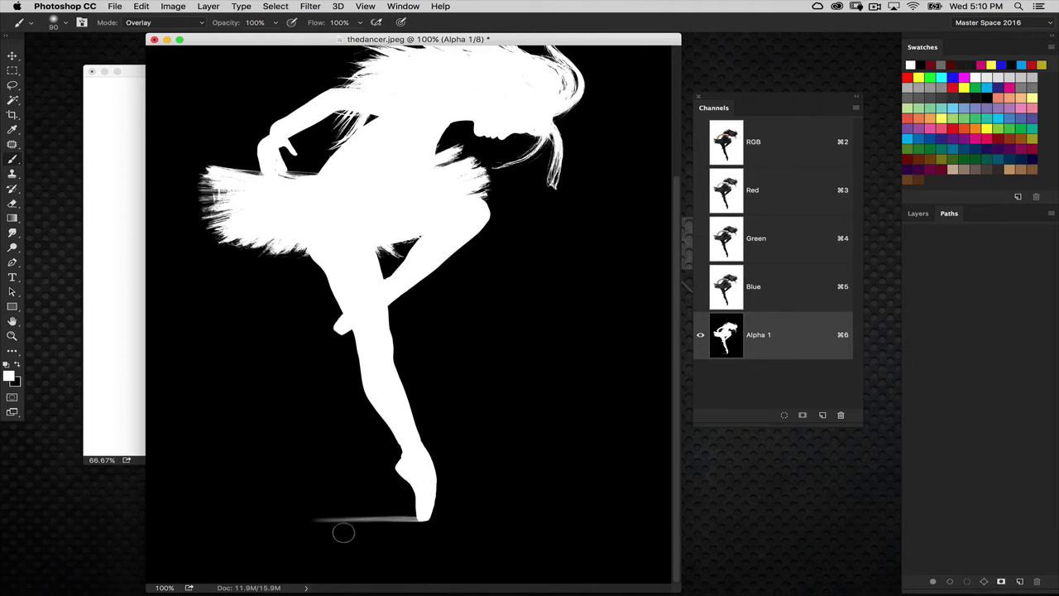
drag(382, 218, 369, 423)
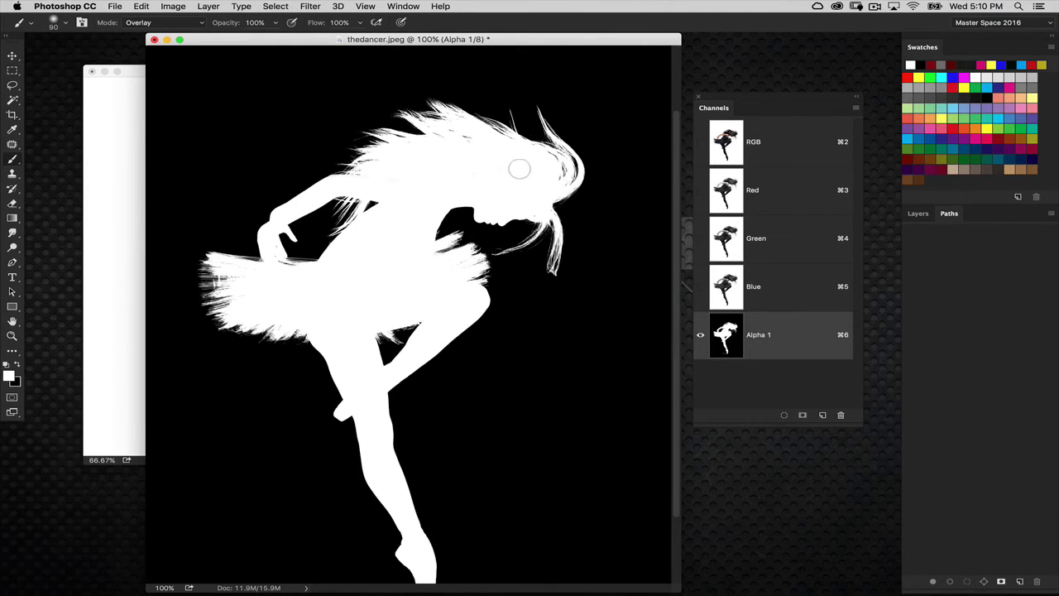
scroll(394, 224, down, 5)
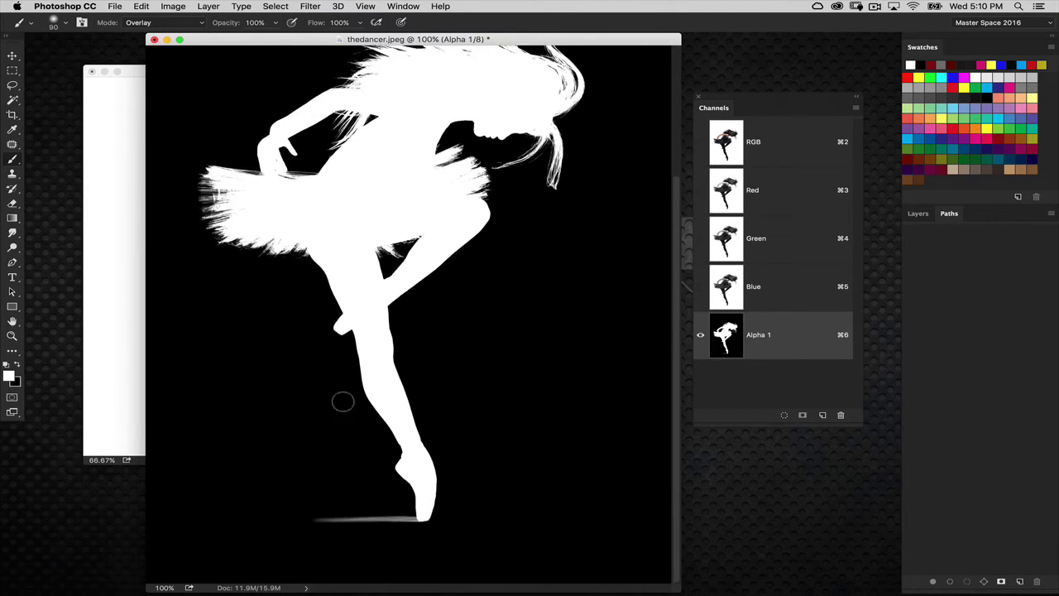
mouse_move(379, 530)
mouse_down()
mouse_move(390, 513)
mouse_move(380, 523)
mouse_up()
key(x)
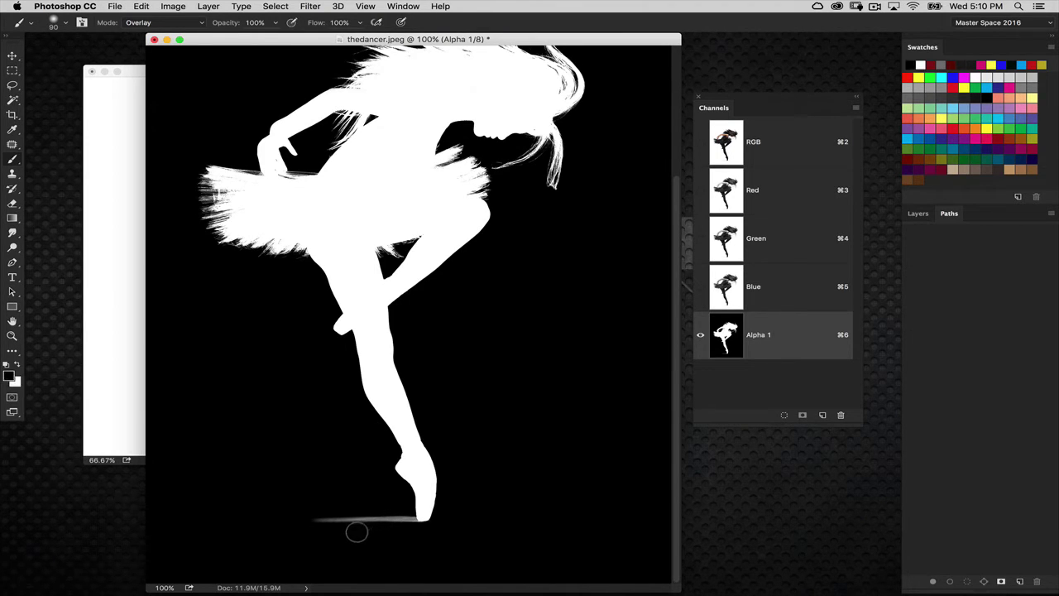
drag(314, 521, 449, 510)
key(super+minus)
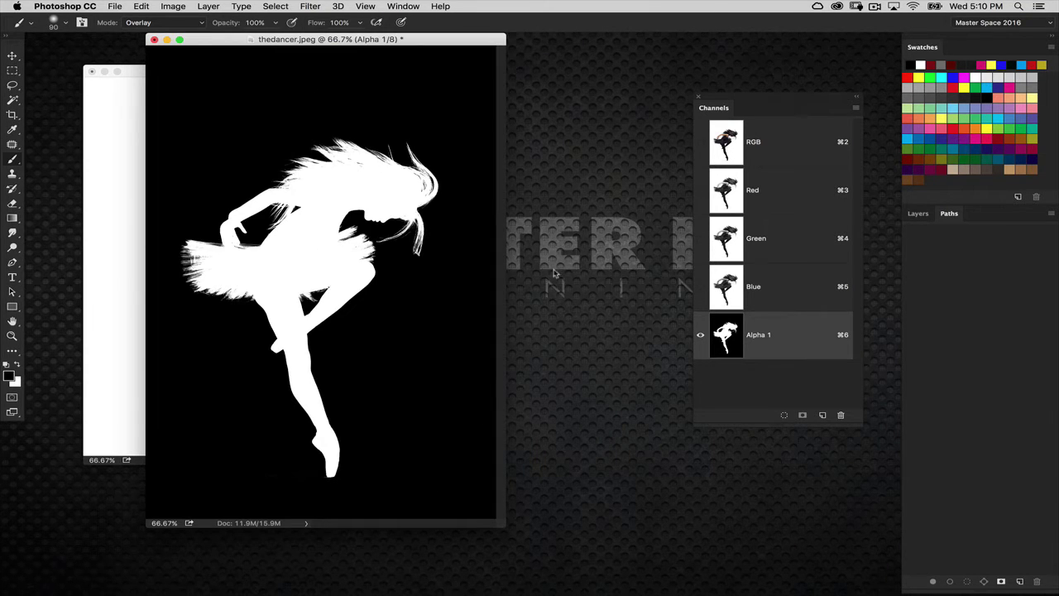
Step: Switch back to the RGB colour view and float the Layers panel
click(724, 152)
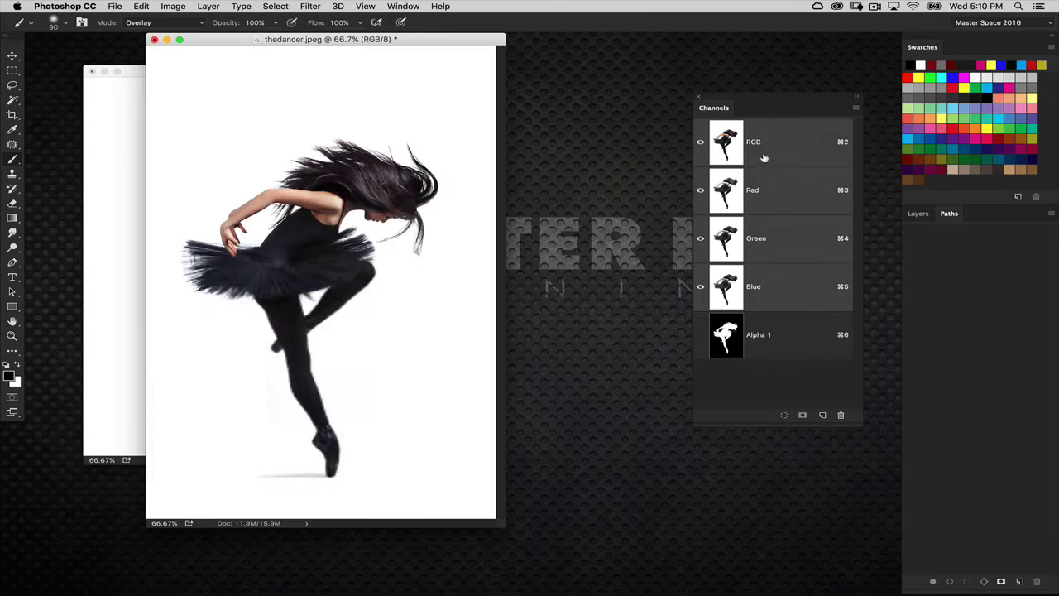
drag(506, 44, 589, 51)
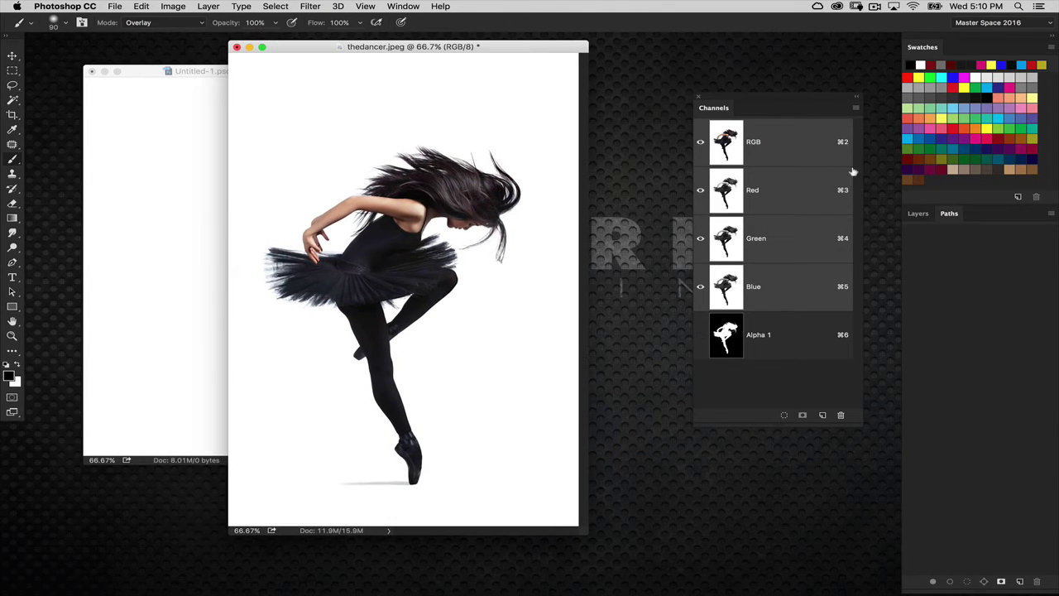
drag(918, 217, 595, 162)
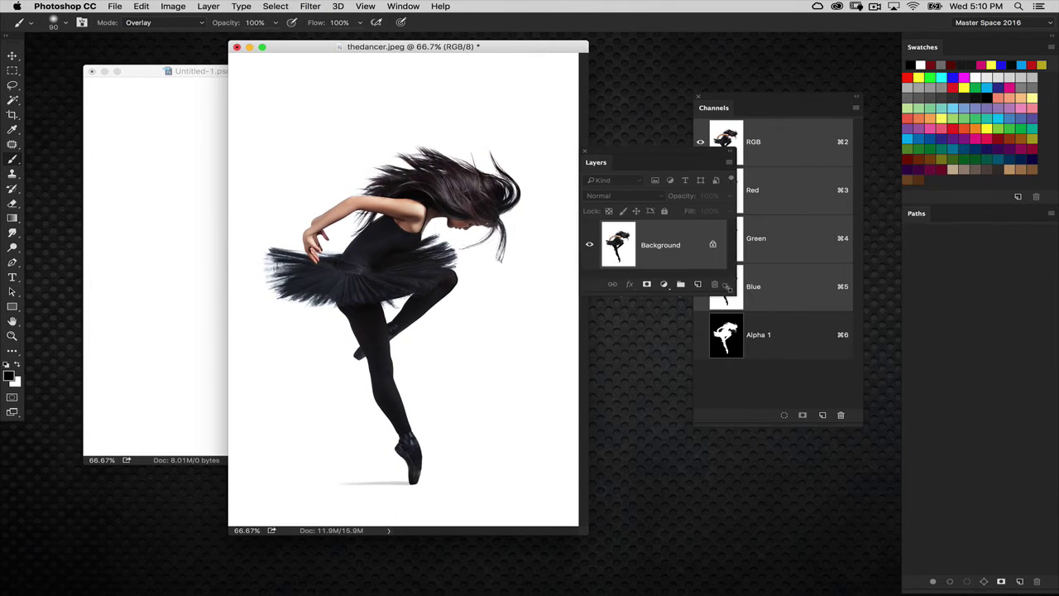
drag(727, 286, 747, 382)
Step: Load the Alpha 1 channel as a selection via Select > Load Selection
click(312, 7)
mouse_move(282, 15)
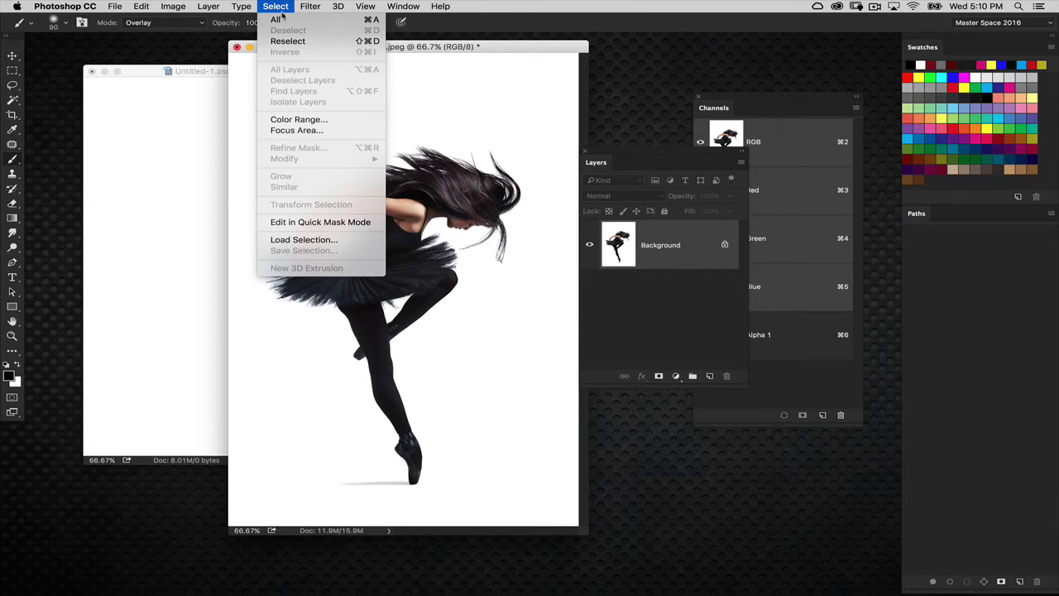
click(365, 240)
click(511, 253)
click(511, 253)
click(641, 227)
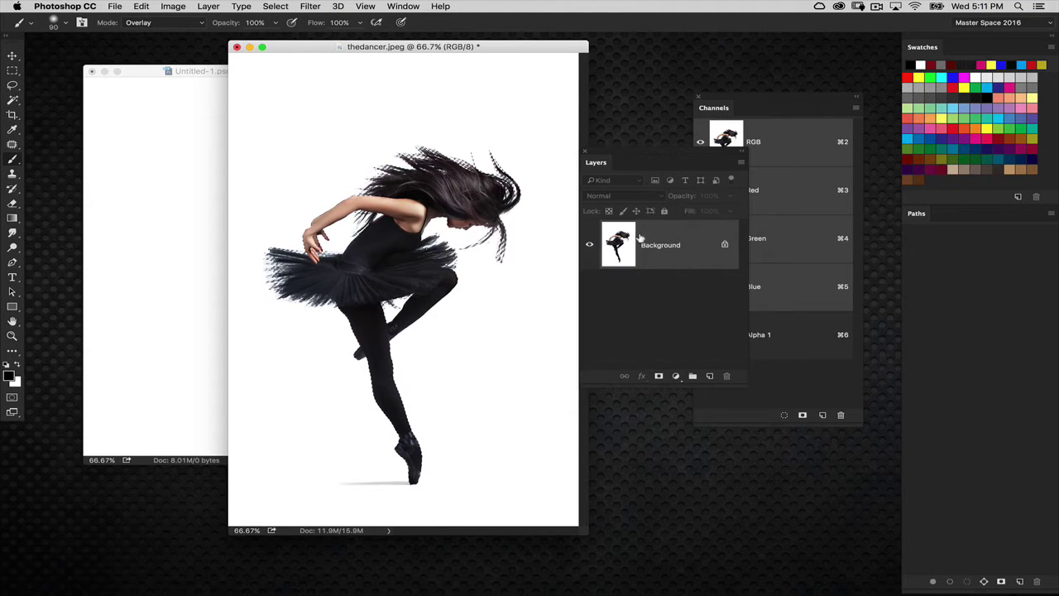
drag(366, 52, 257, 68)
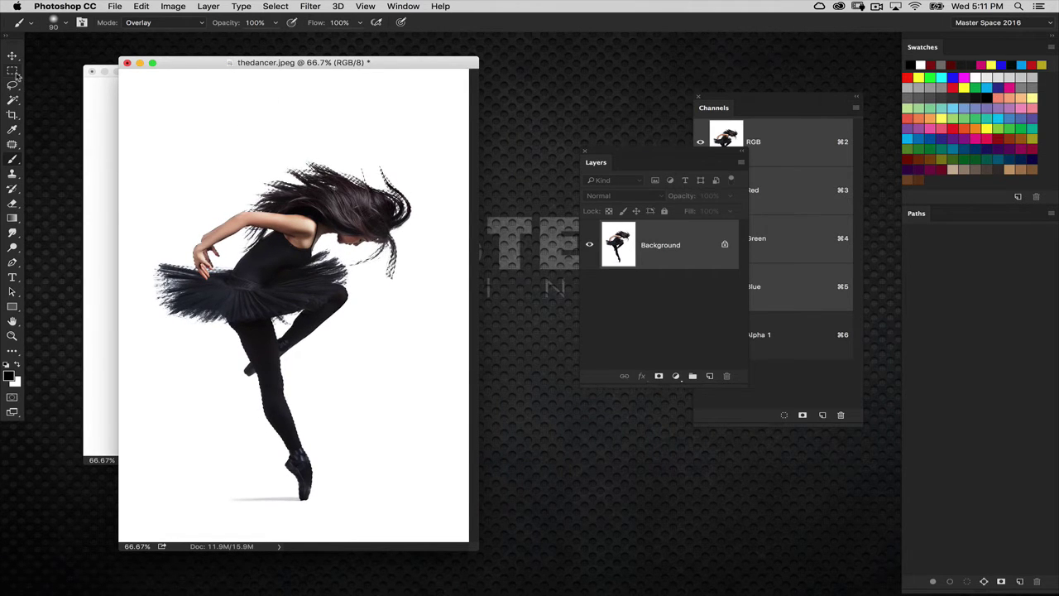
Step: In Refine Edge, brush the tutu, back and hair edges with a 125 px Refine Radius brush
key(m)
click(505, 22)
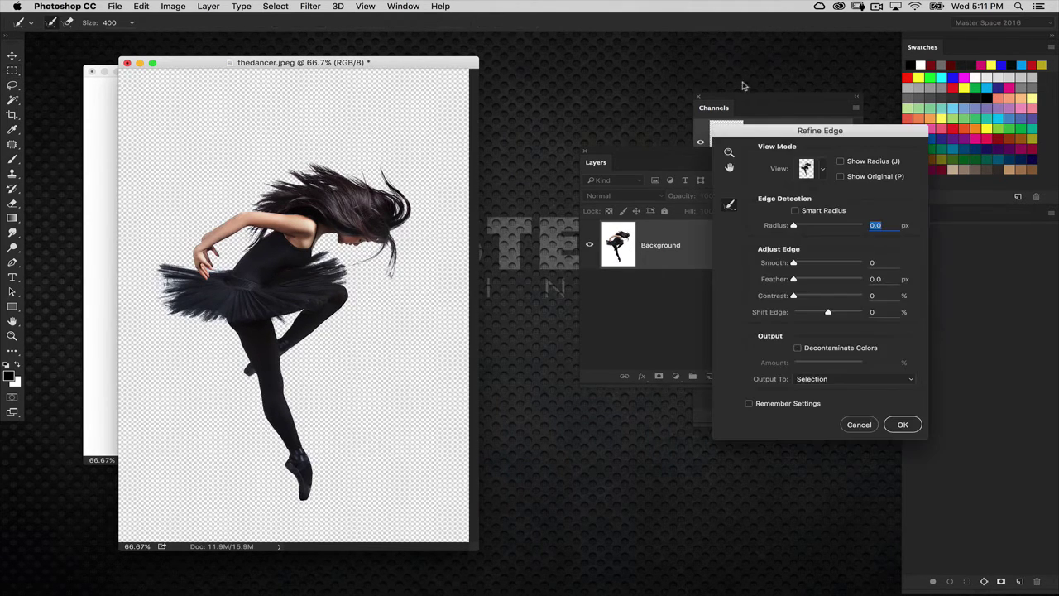
drag(758, 130, 538, 95)
key(bracketleft)
key(bracketleft)
key(bracketleft)
key(bracketleft)
key(bracketleft)
mouse_move(224, 314)
mouse_down()
mouse_move(183, 324)
mouse_move(153, 285)
mouse_up()
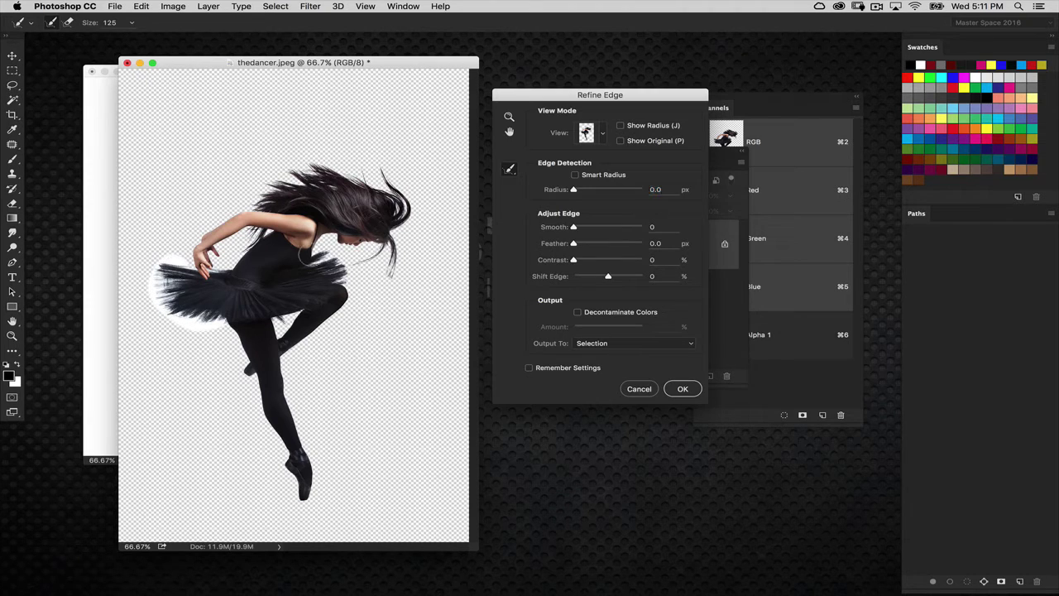
drag(323, 249, 351, 289)
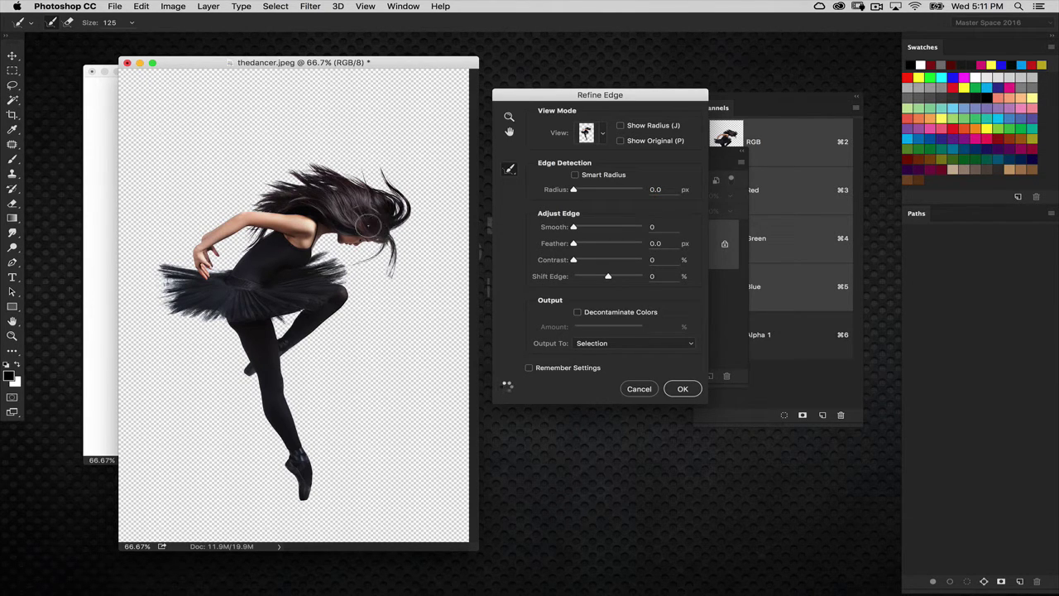
mouse_move(380, 240)
mouse_down()
mouse_move(387, 264)
mouse_move(397, 242)
mouse_move(391, 189)
mouse_move(365, 170)
mouse_move(296, 161)
mouse_move(239, 202)
mouse_up()
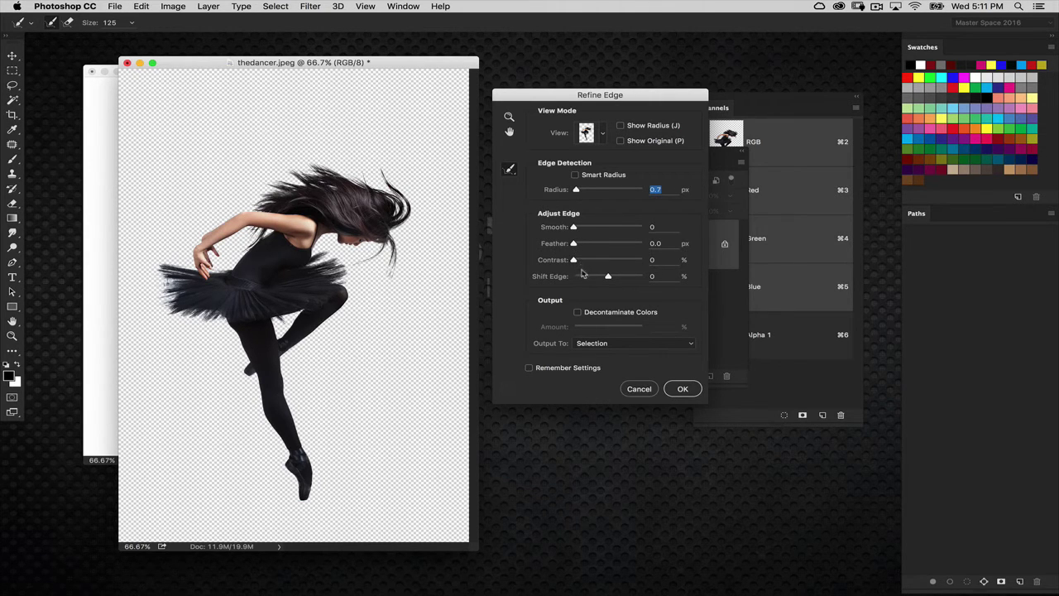
Step: Preview the cutout on black to refine the tutu's lower edge, then return to transparency
click(603, 139)
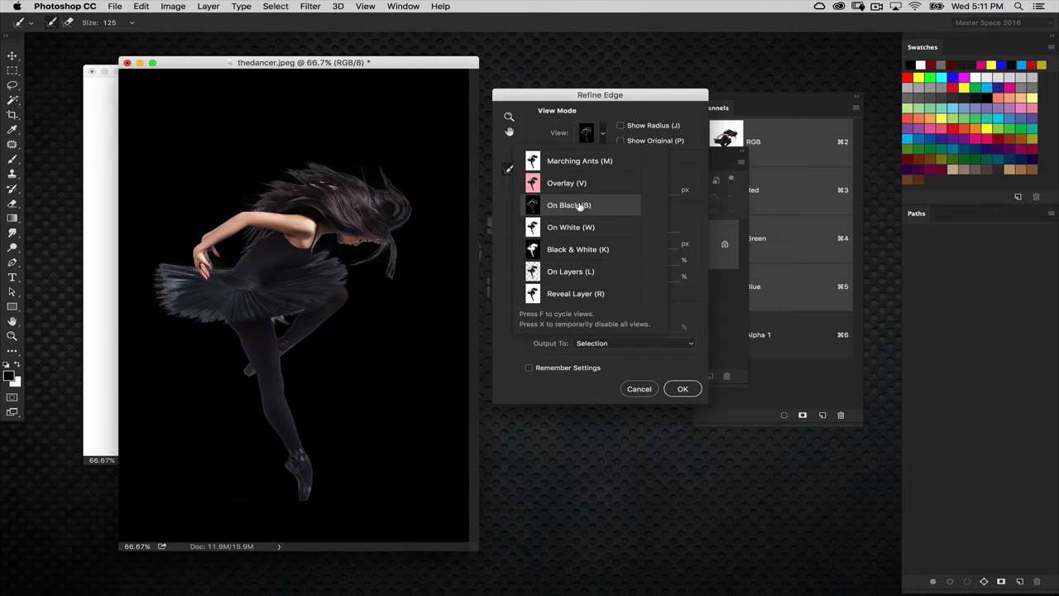
click(325, 182)
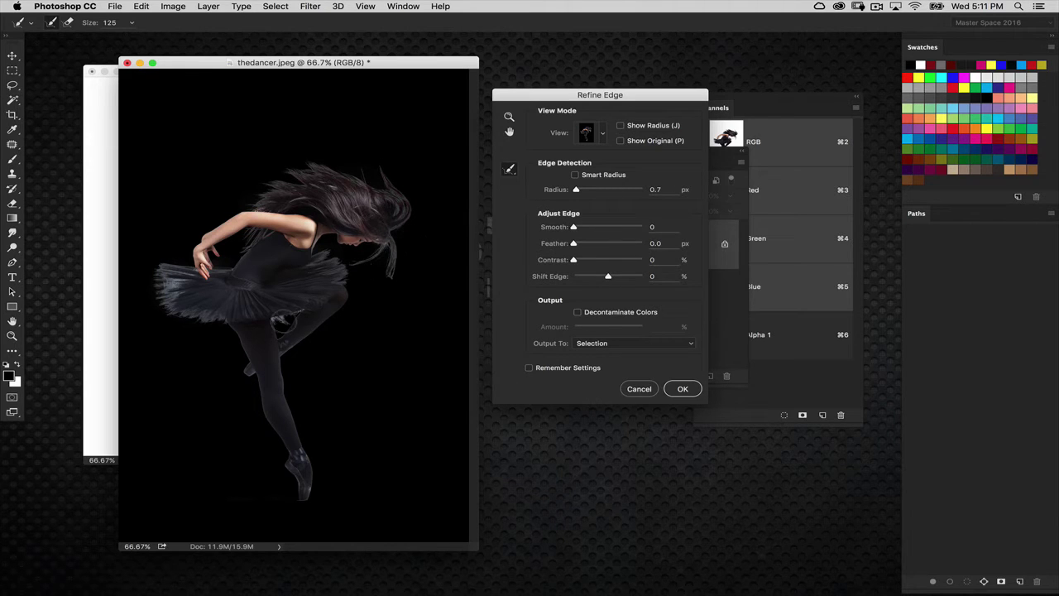
drag(280, 322, 289, 319)
click(603, 134)
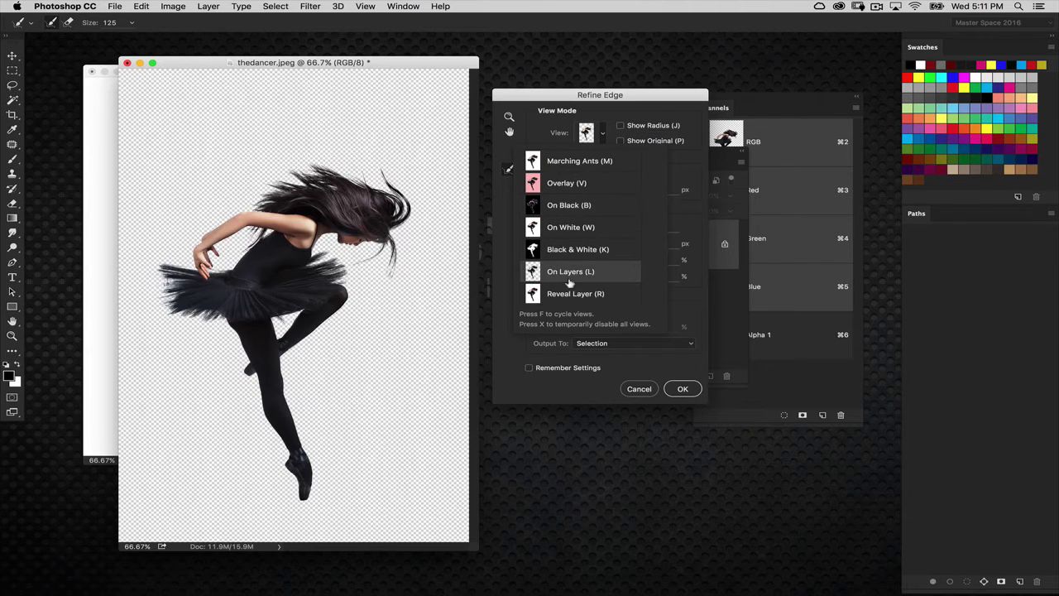
click(668, 319)
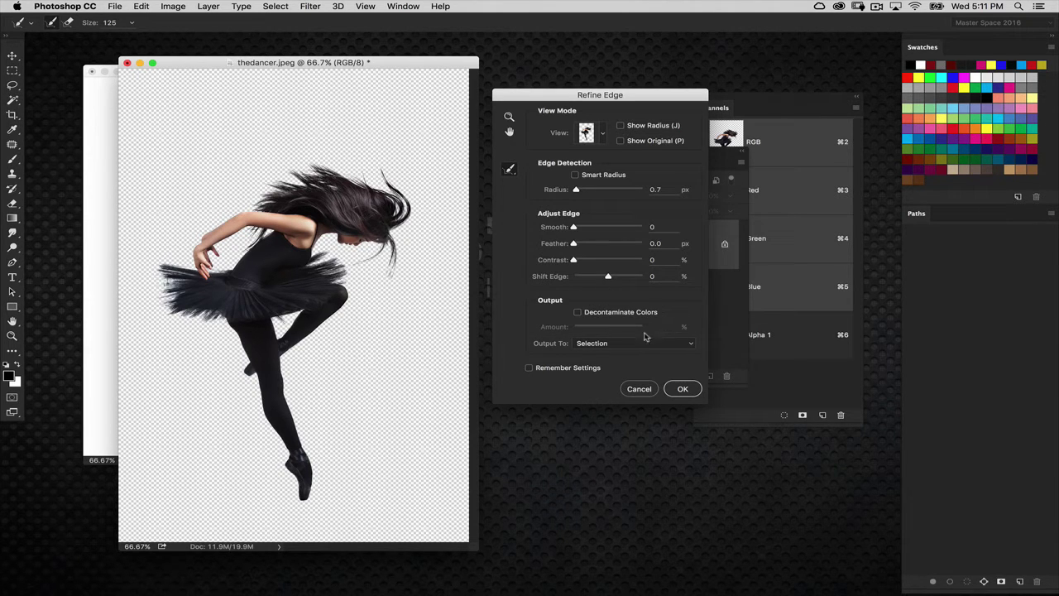
Step: Set Refine Edge output to New Layer and apply it
click(598, 344)
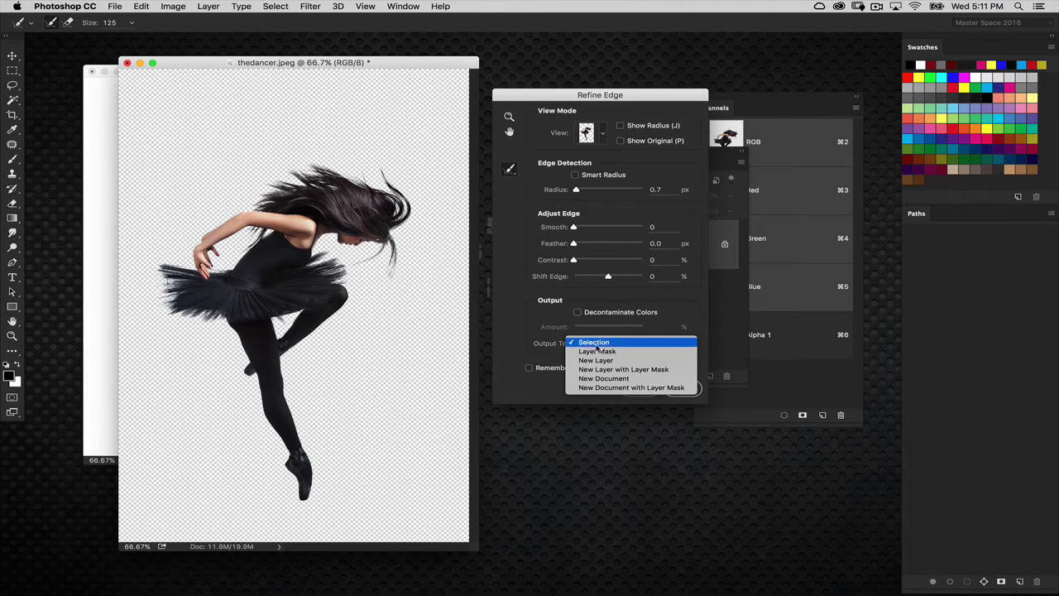
click(523, 327)
click(594, 343)
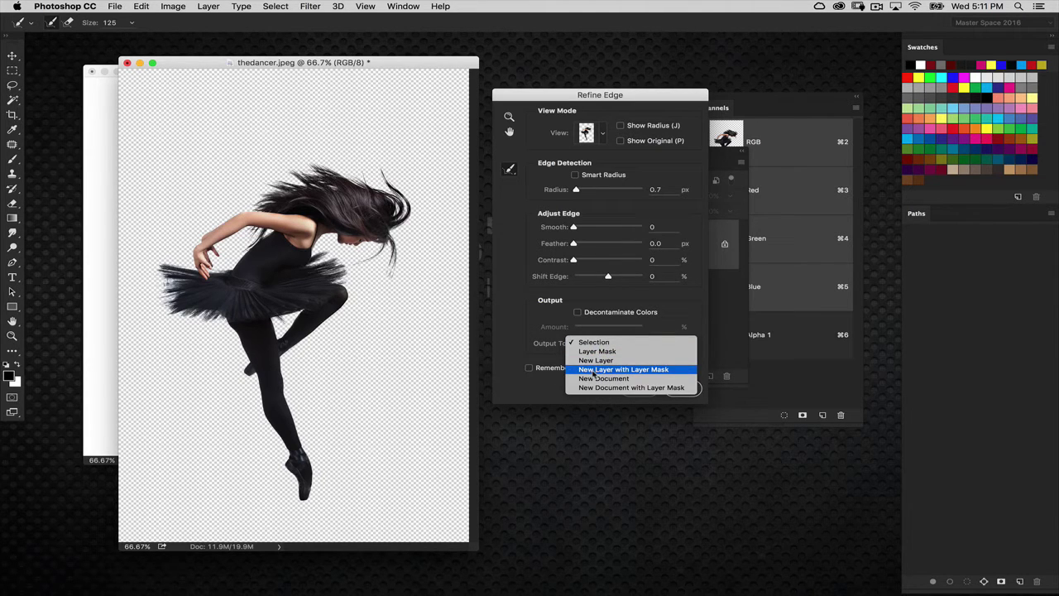
click(600, 360)
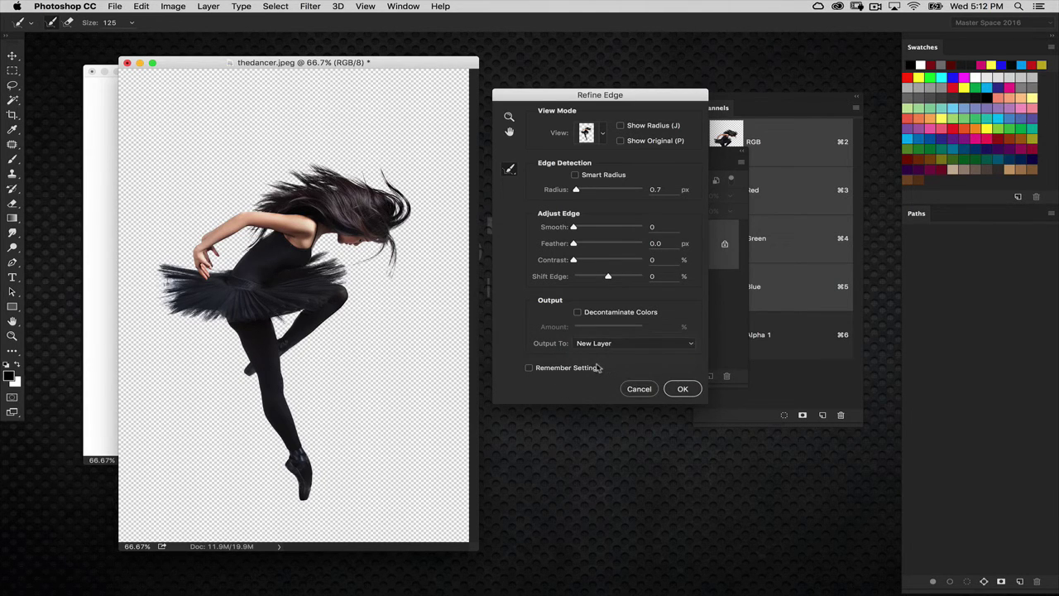
click(682, 389)
Step: Drag the Background copy dancer cutout into Untitled-1, minimise thedancer.jpeg, and nudge it right
drag(337, 63, 662, 69)
click(14, 56)
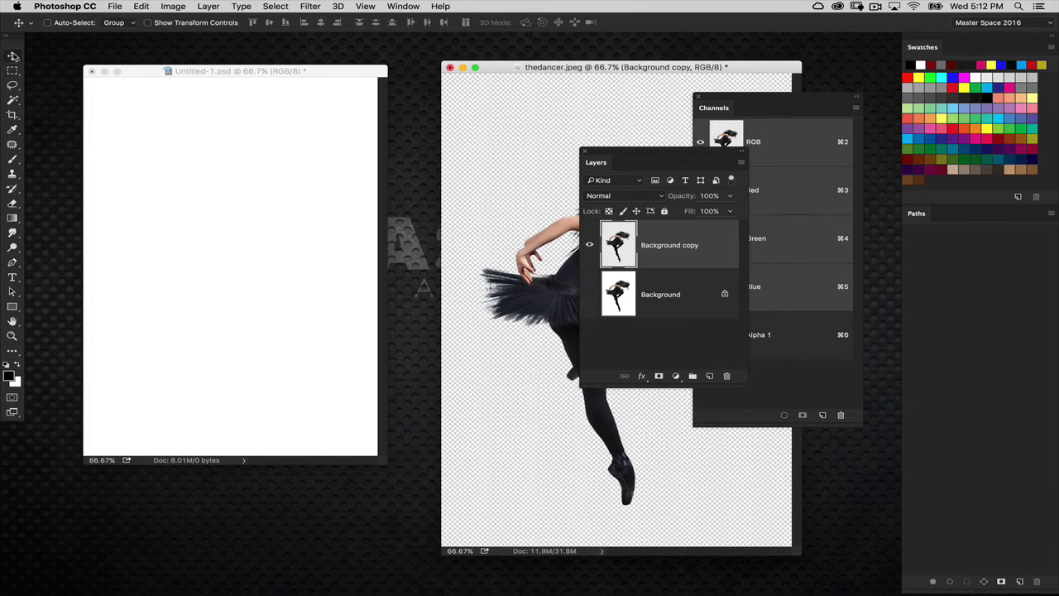
click(589, 244)
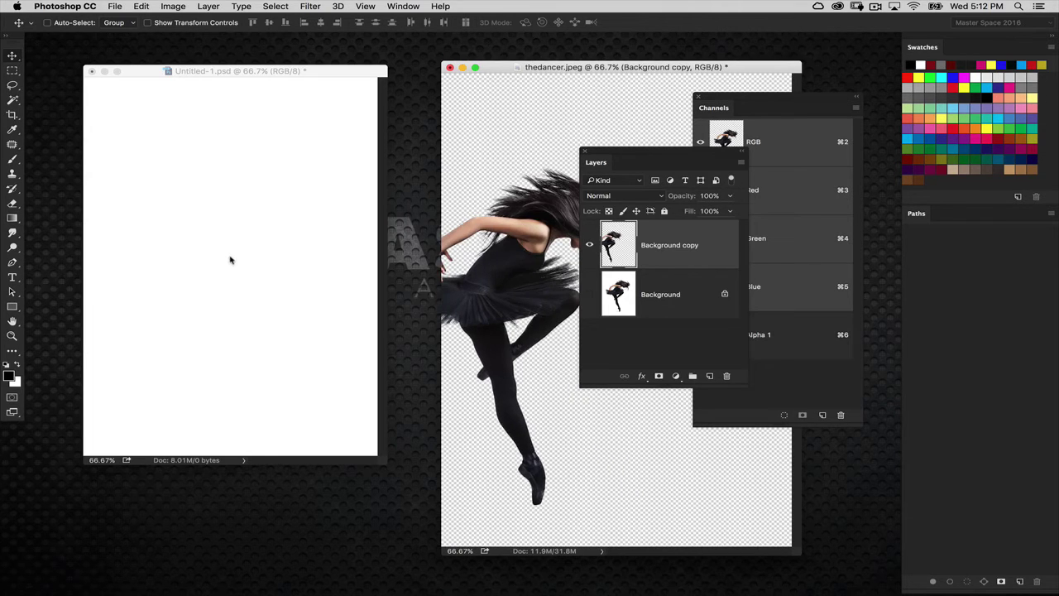
mouse_move(229, 261)
mouse_down()
mouse_move(257, 245)
mouse_move(232, 264)
mouse_up()
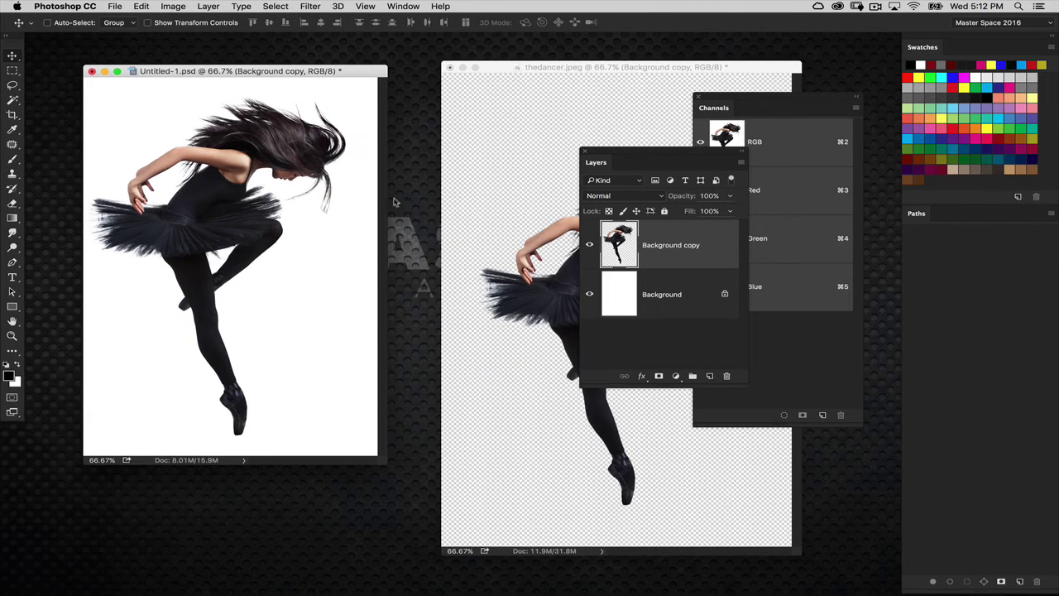
click(435, 181)
click(468, 81)
click(462, 67)
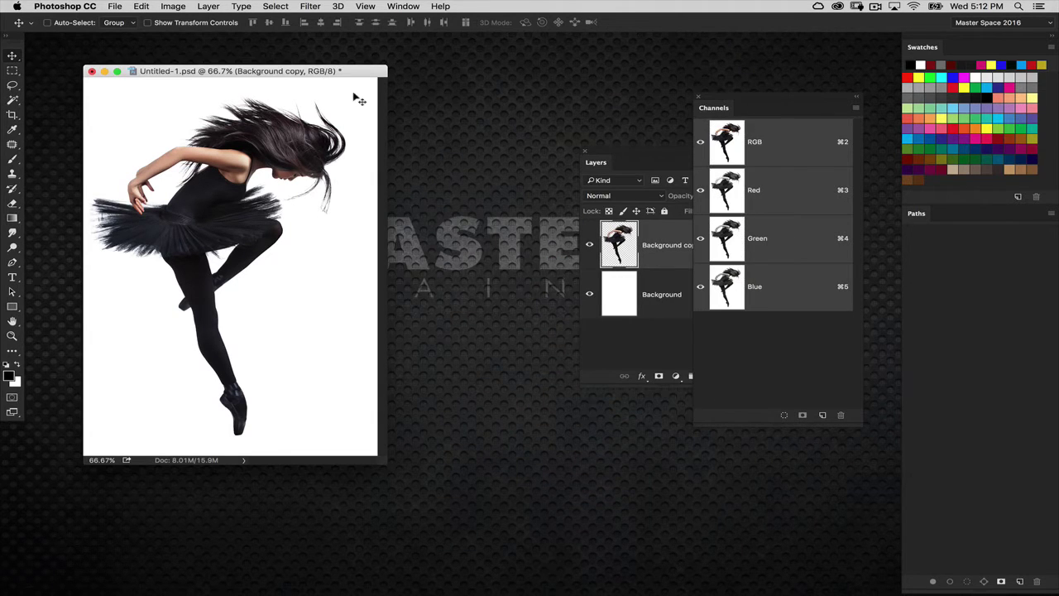
key(Right)
key(Right)
key(Right)
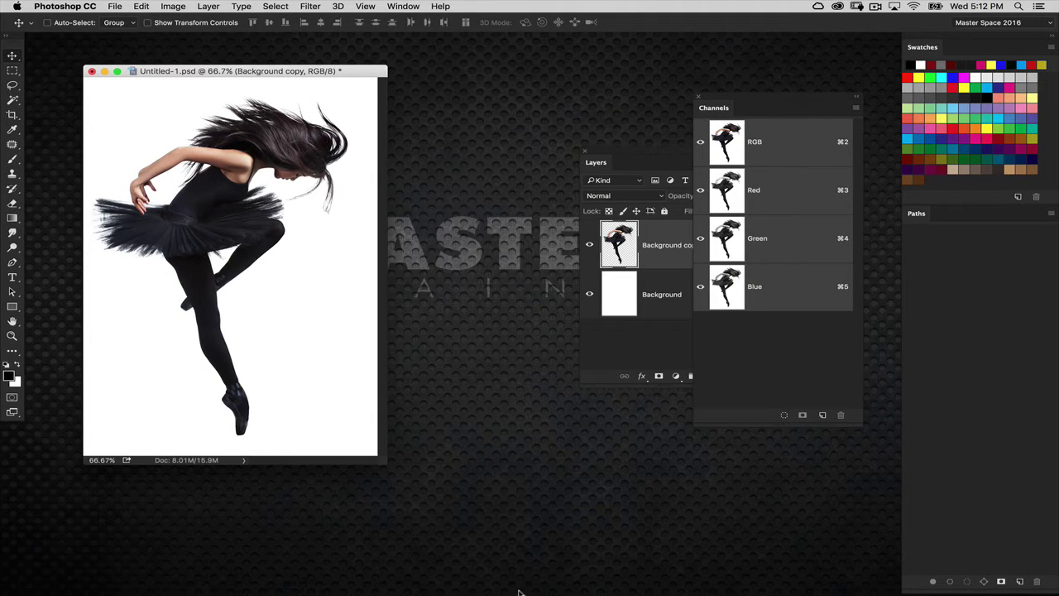
Step: Marquee a rectangle around the ballerina's face and crown in ballerinawoman.jpeg
click(701, 584)
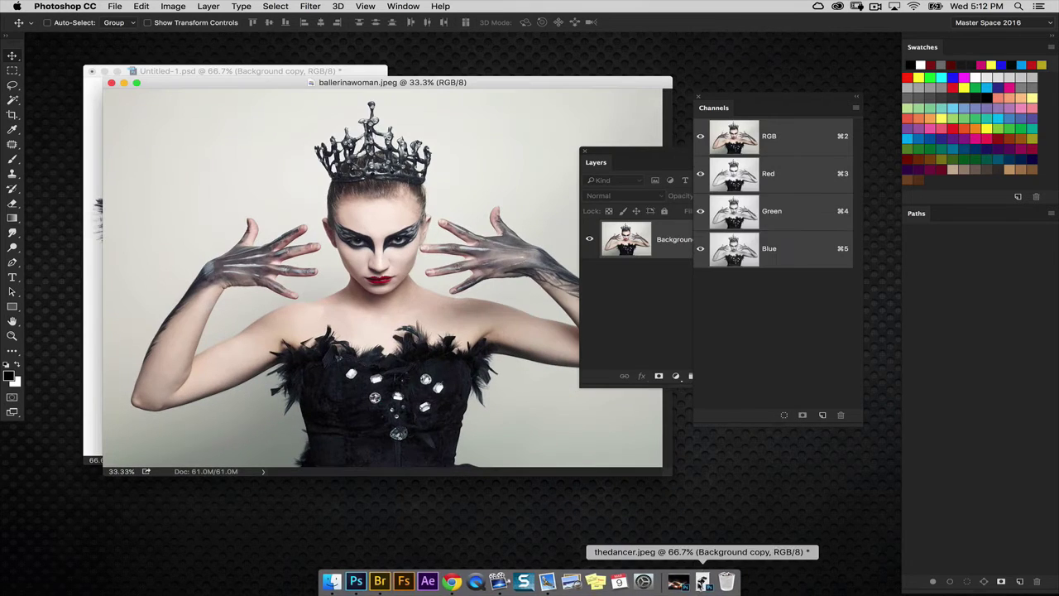
drag(462, 84, 425, 84)
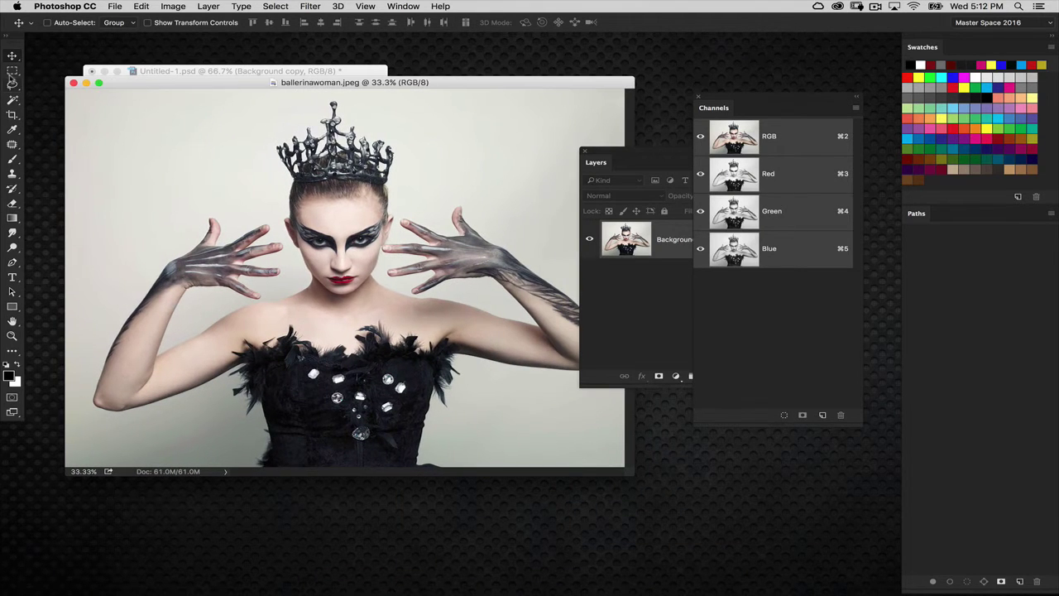
click(11, 71)
click(106, 73)
drag(240, 111, 454, 349)
drag(394, 308, 390, 296)
Step: Drag the selected face into Untitled-1 as Layer 1 and rearrange the Layers and Channels panels
click(12, 55)
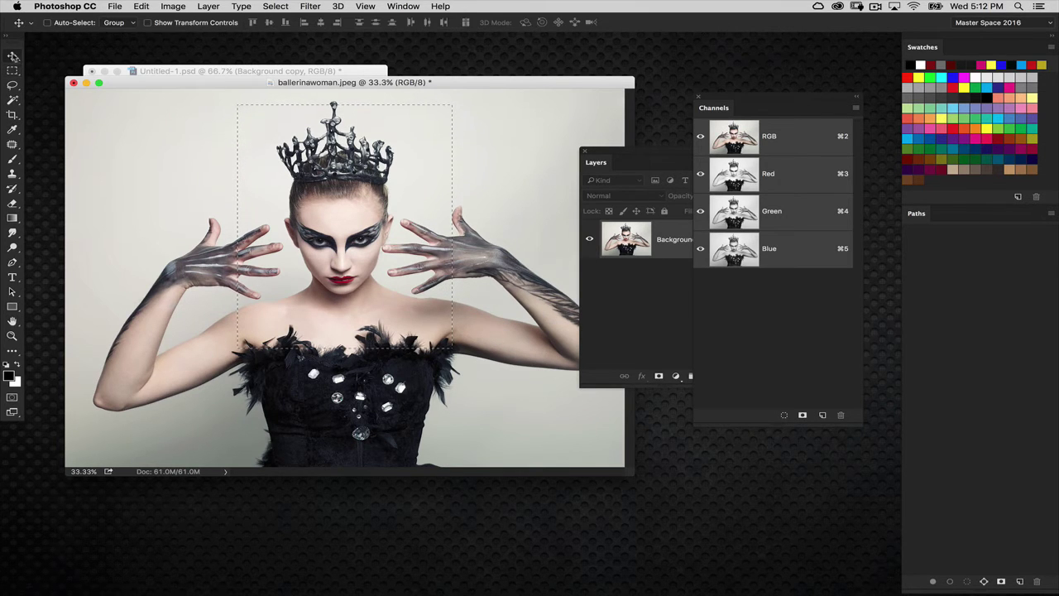
drag(161, 82, 330, 140)
drag(515, 246, 183, 263)
click(404, 239)
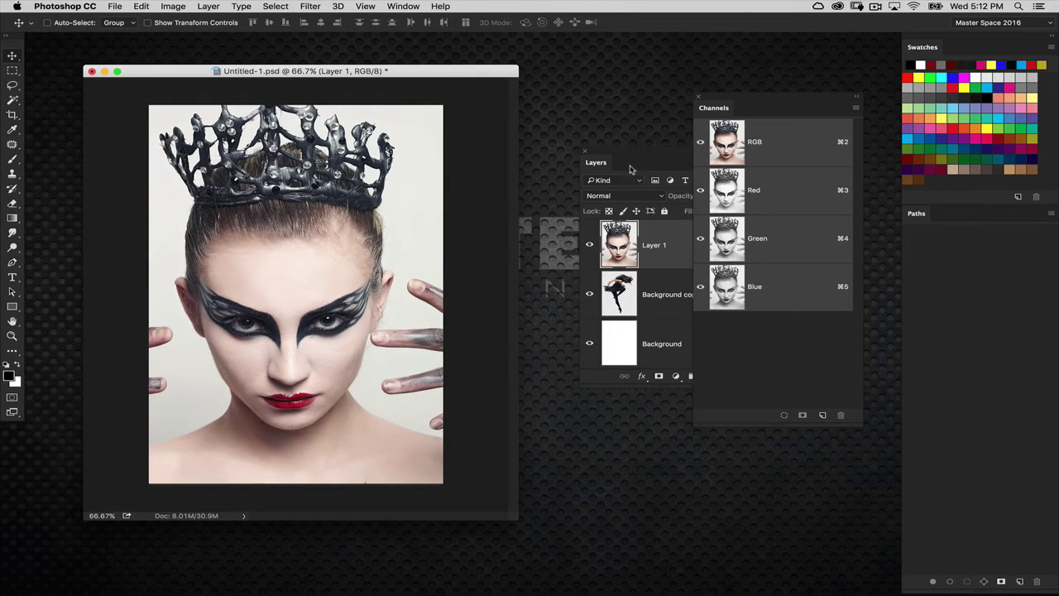
drag(629, 169, 591, 156)
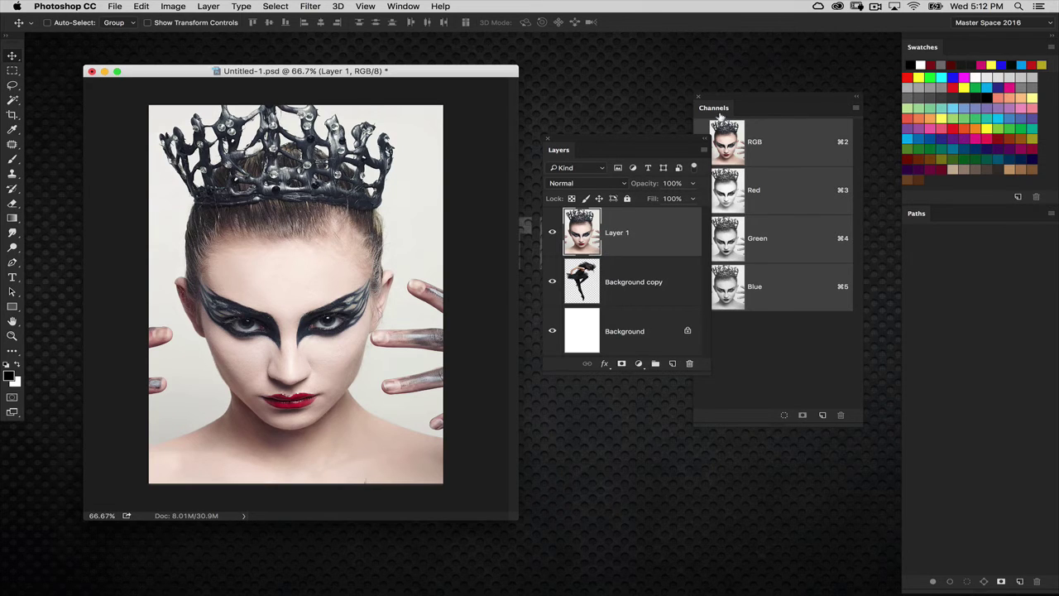
drag(725, 100, 762, 120)
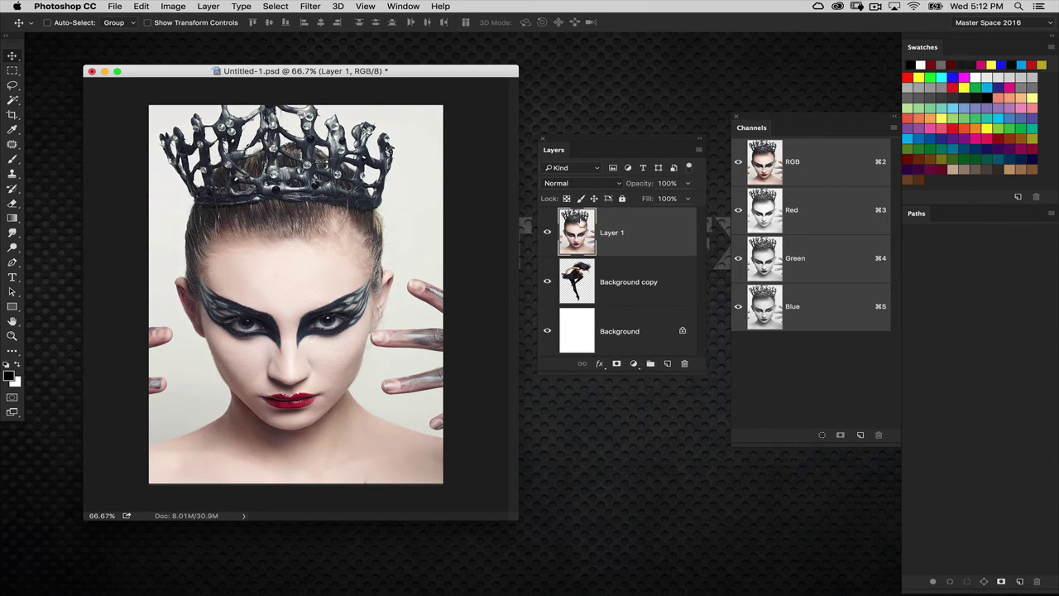
Step: Clip the face layer to the dancer and Free Transform it to about 127%
key(super+alt+g)
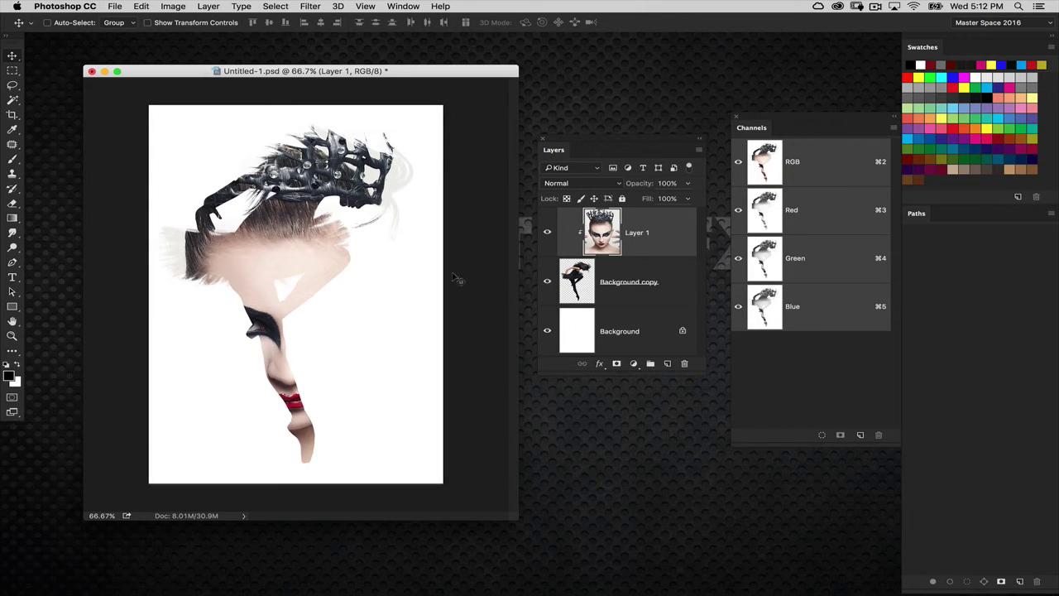
drag(346, 275, 326, 234)
key(super+t)
key(super+minus)
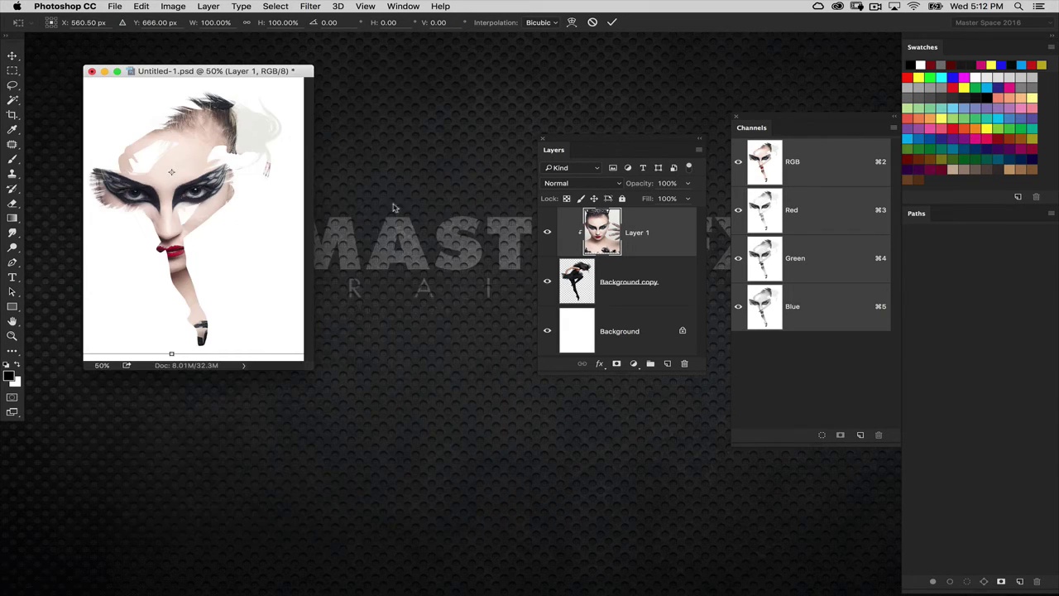
drag(306, 371, 612, 568)
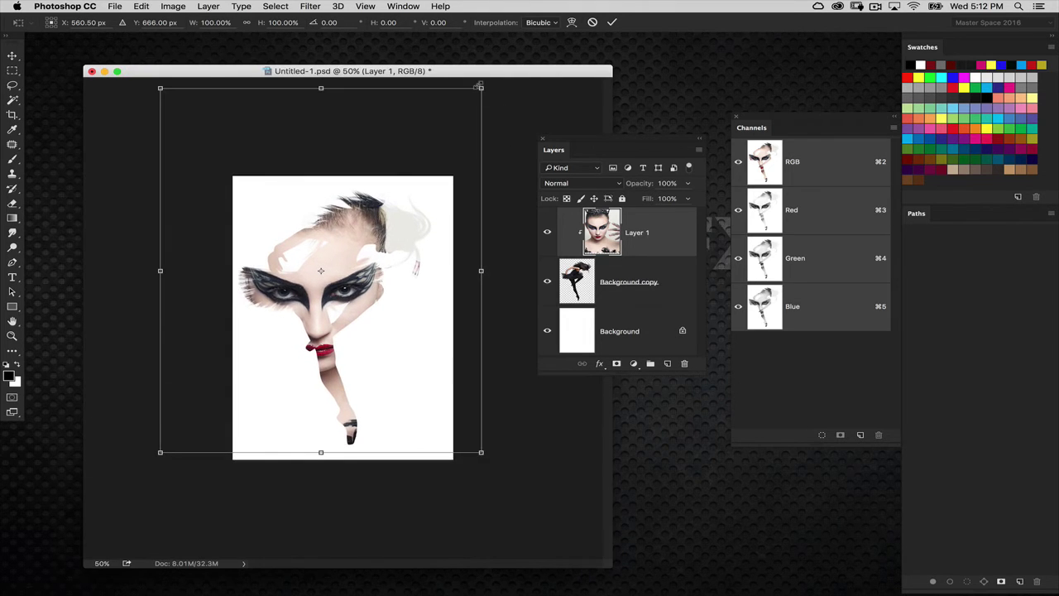
drag(478, 86, 510, 51)
drag(394, 243, 388, 230)
drag(512, 485, 536, 509)
drag(430, 360, 421, 336)
Step: Fine-position the scaled face with arrow-key nudges, checking alignment at 100% zoom
key(super+plus)
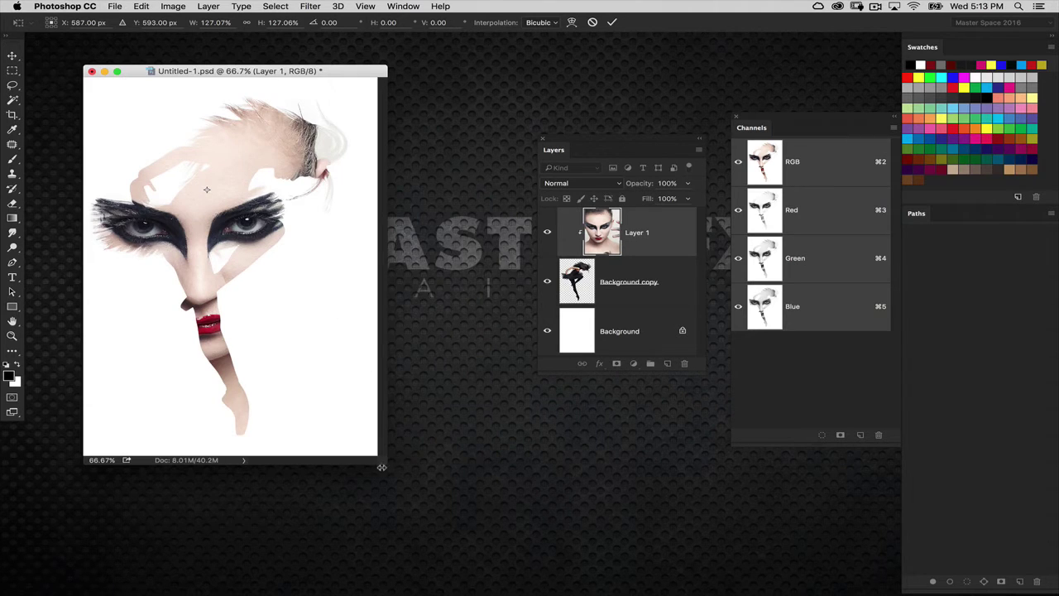
drag(382, 466, 588, 545)
drag(335, 282, 338, 253)
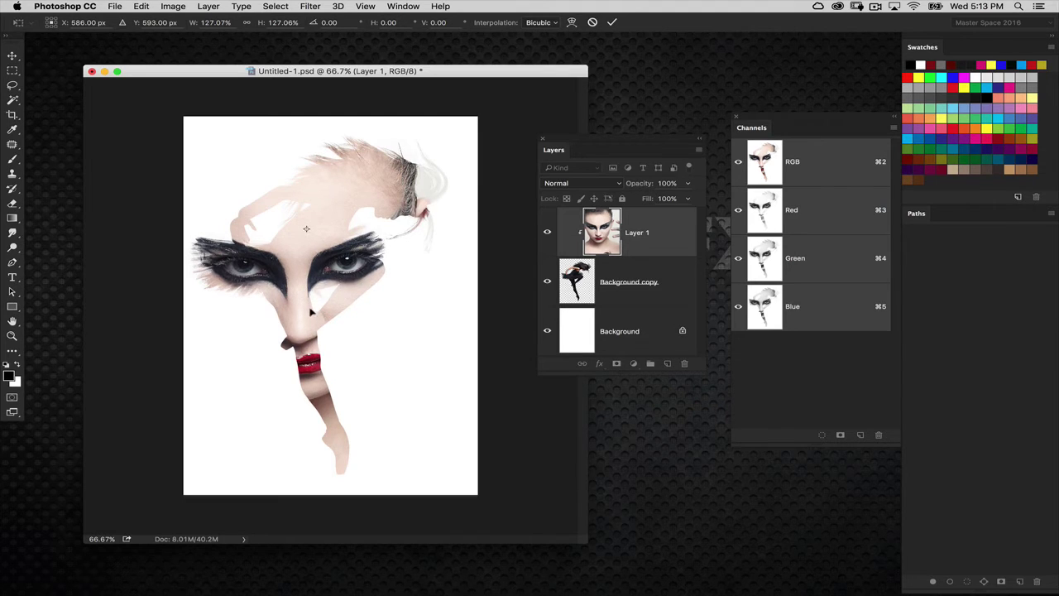
key(Right)
key(Right)
key(Right)
key(Right)
key(Right)
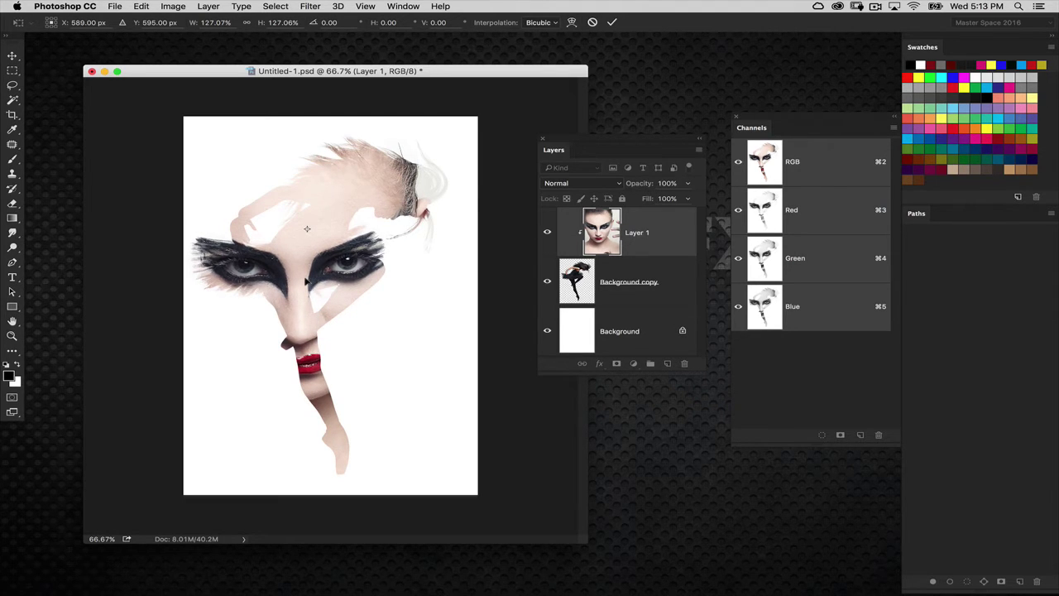
key(Up)
key(Up)
key(Up)
key(Up)
key(Up)
key(Up)
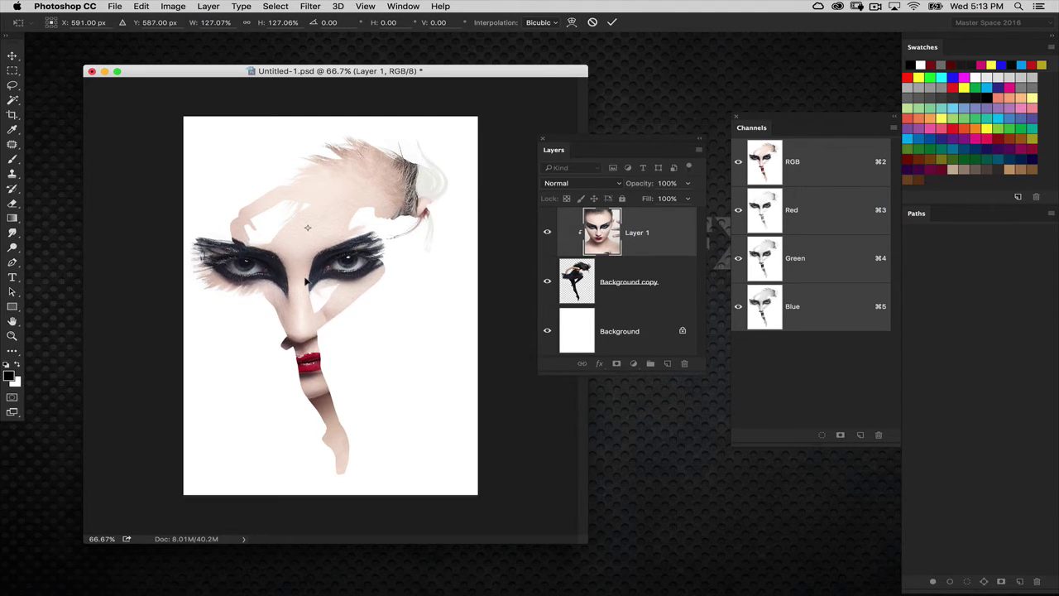
key(super+plus)
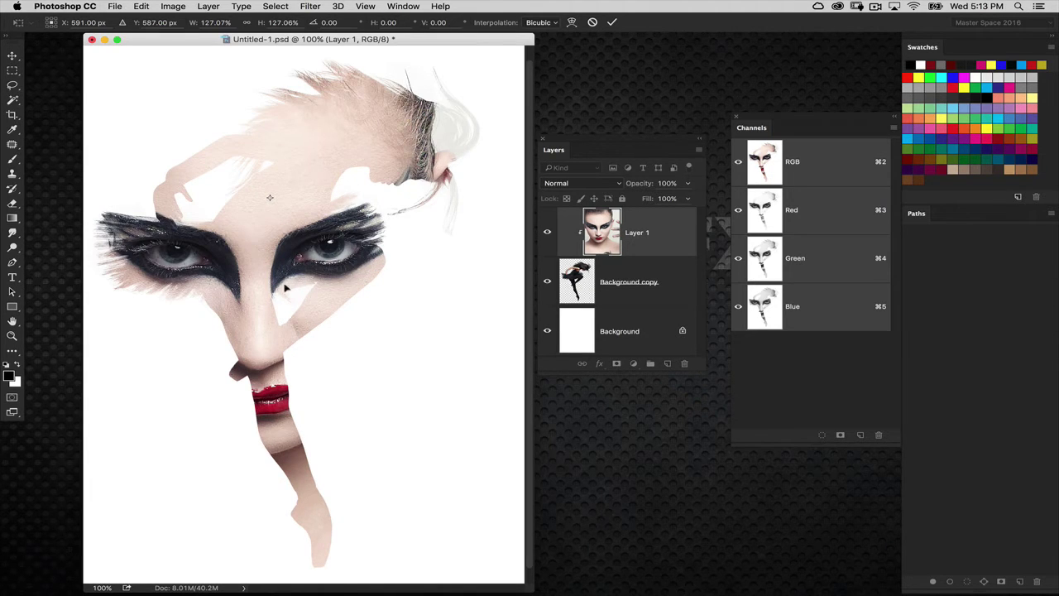
key(Left)
key(Left)
key(Up)
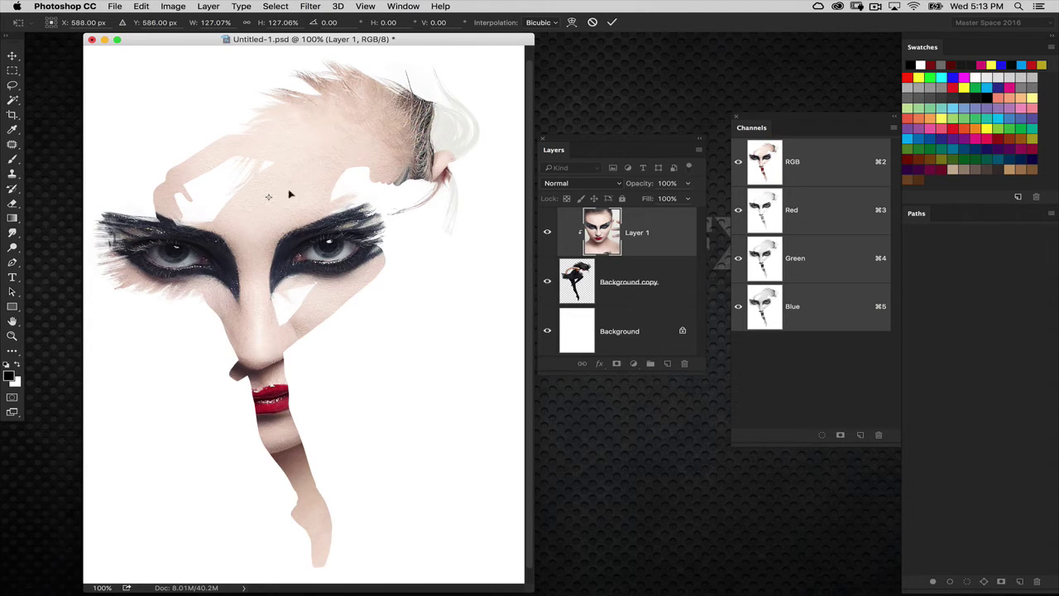
key(super+minus)
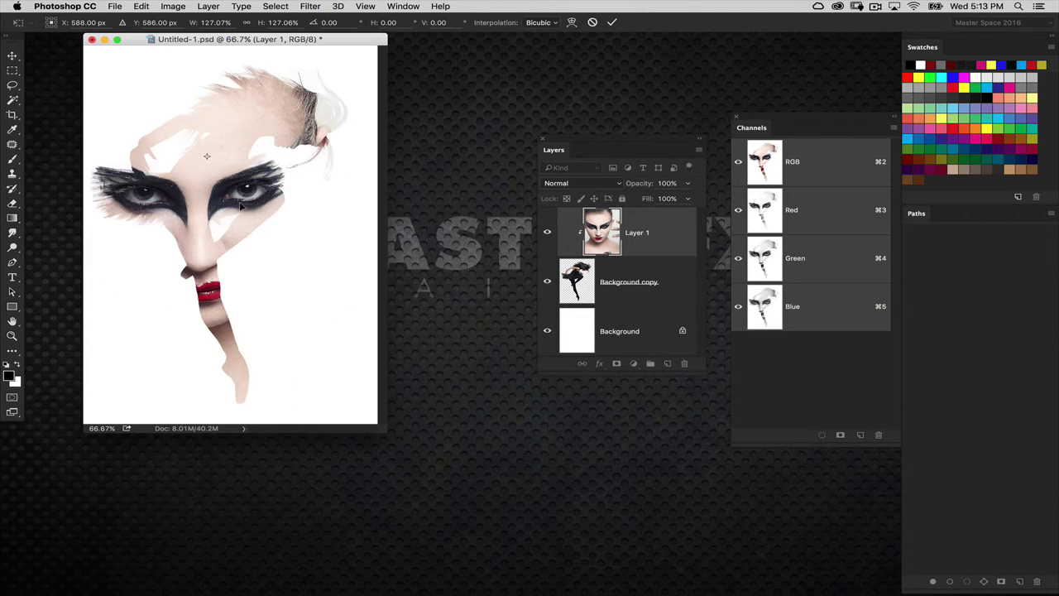
Step: Rotate the face about 1.6° clockwise and commit the transform
drag(374, 413, 616, 561)
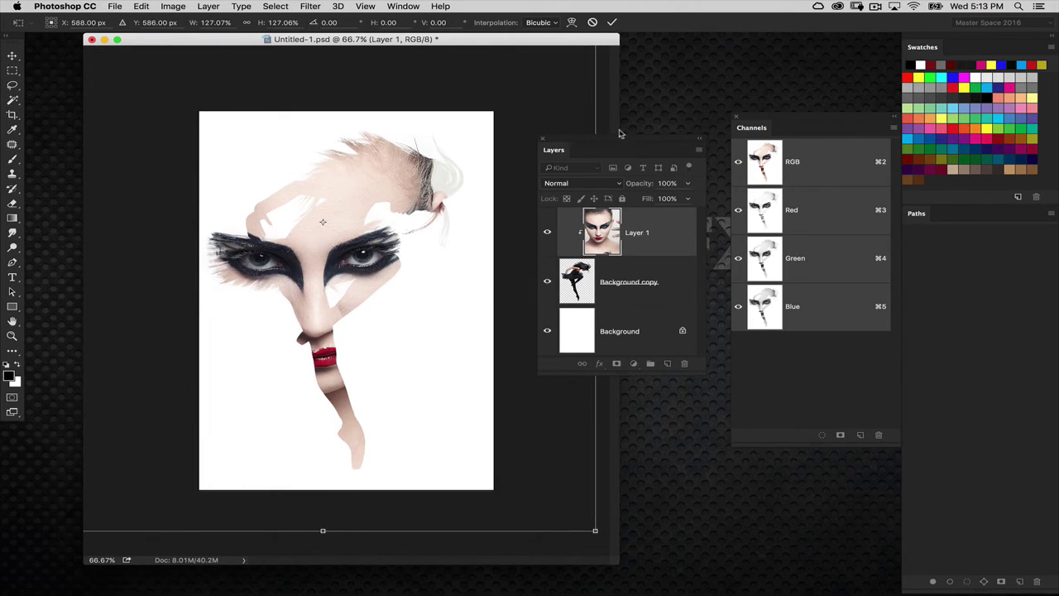
drag(631, 142, 786, 158)
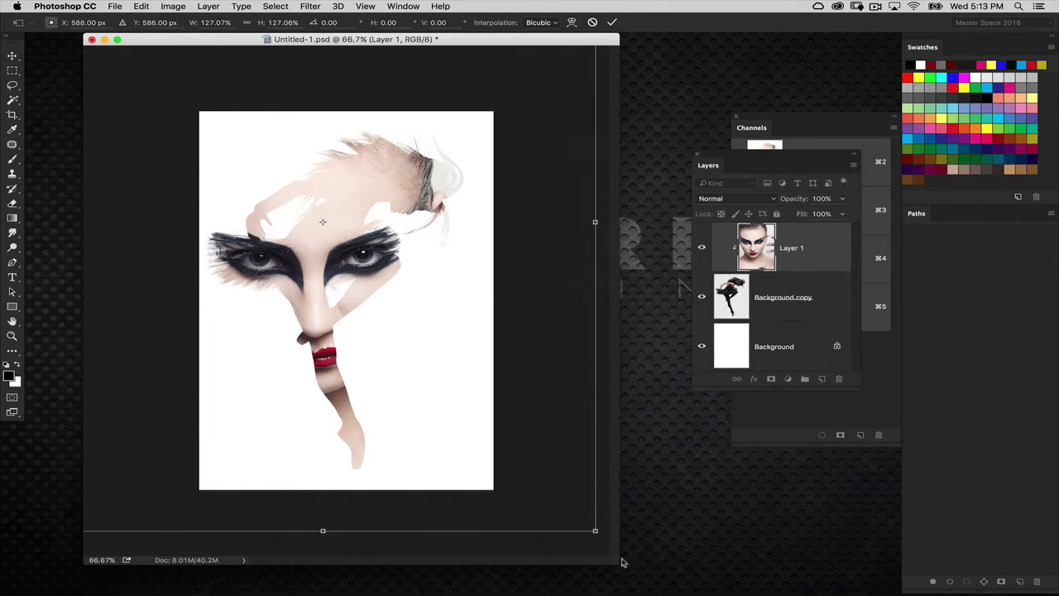
drag(622, 563, 734, 593)
drag(669, 189, 670, 183)
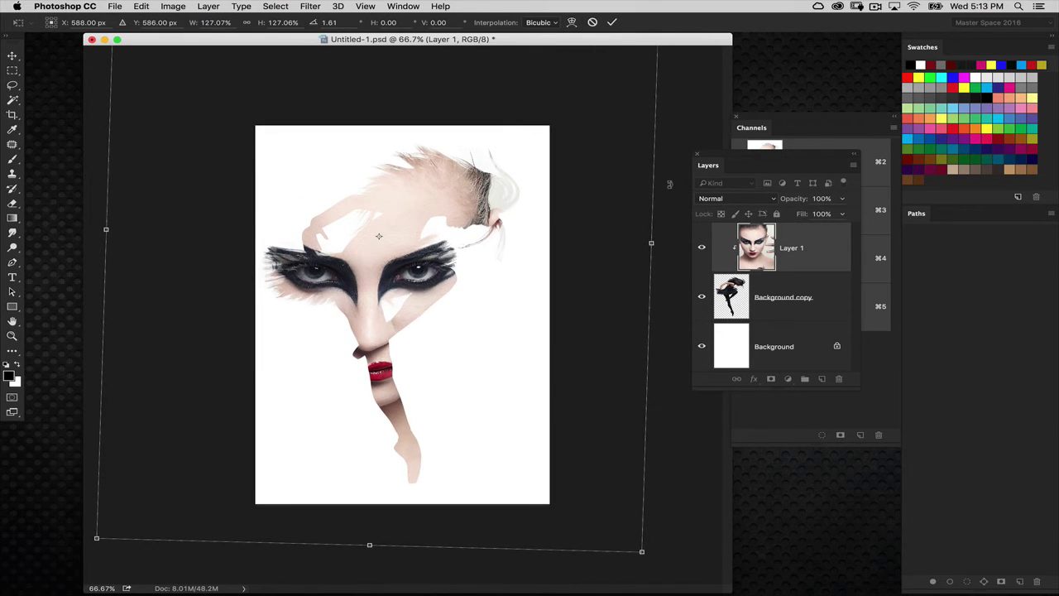
key(Return)
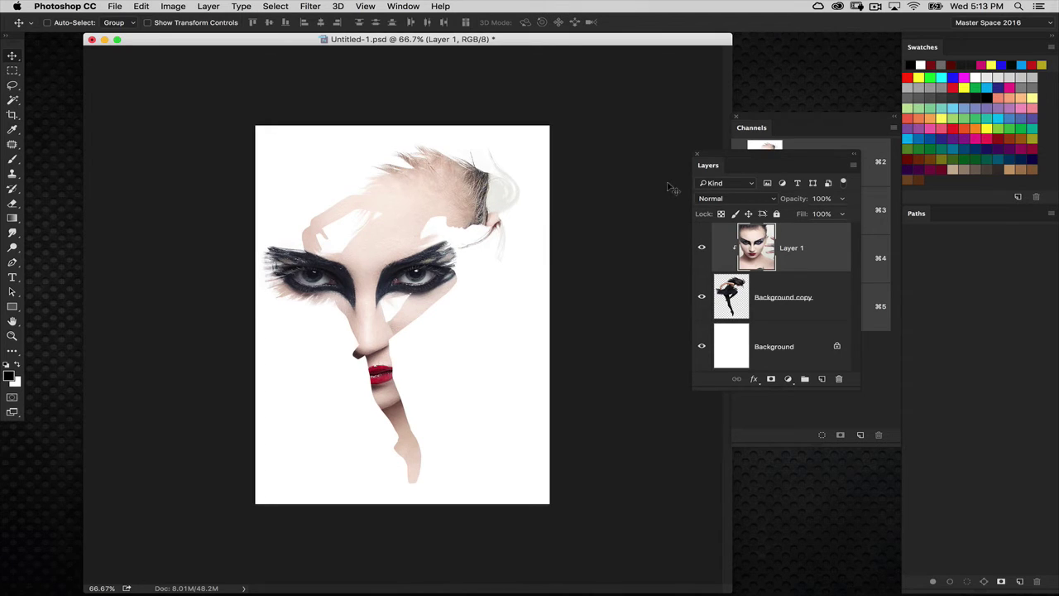
Step: Nudge the face layer up and add a layer mask to it
key(shift+Up)
key(shift+Up)
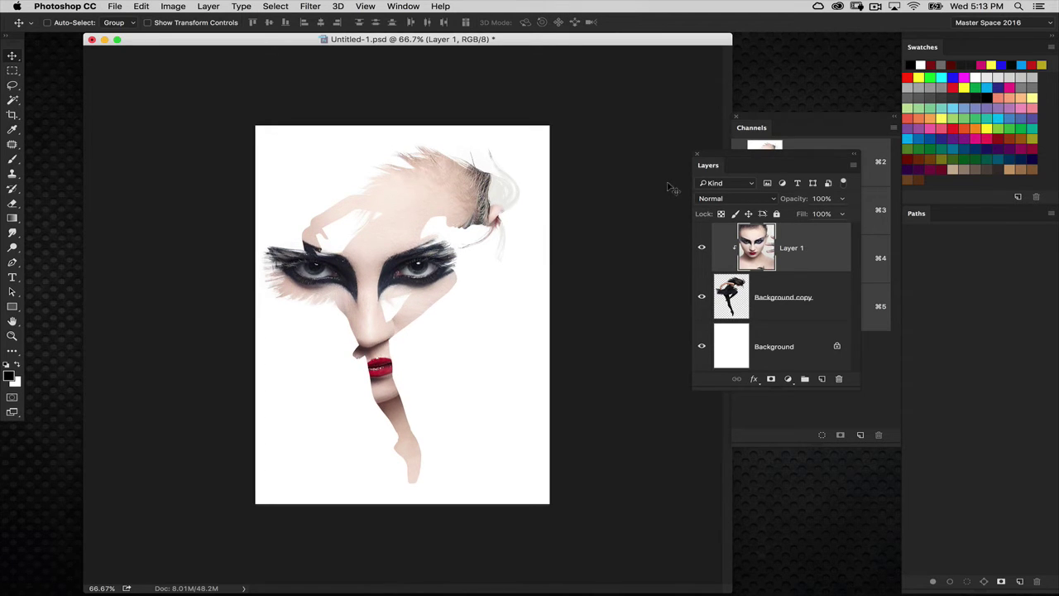
key(shift+Up)
key(shift+Up)
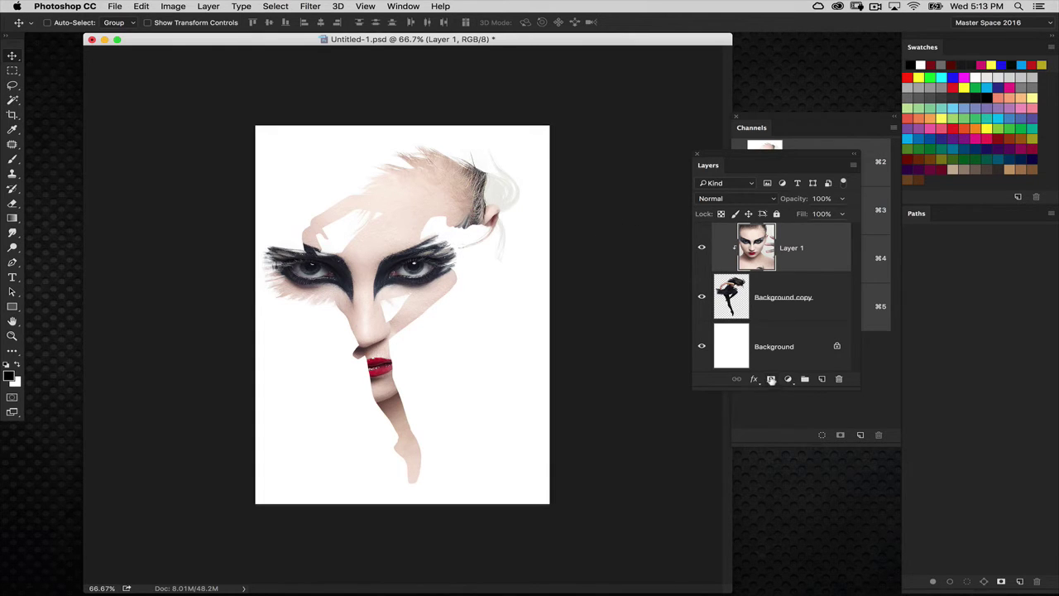
click(771, 379)
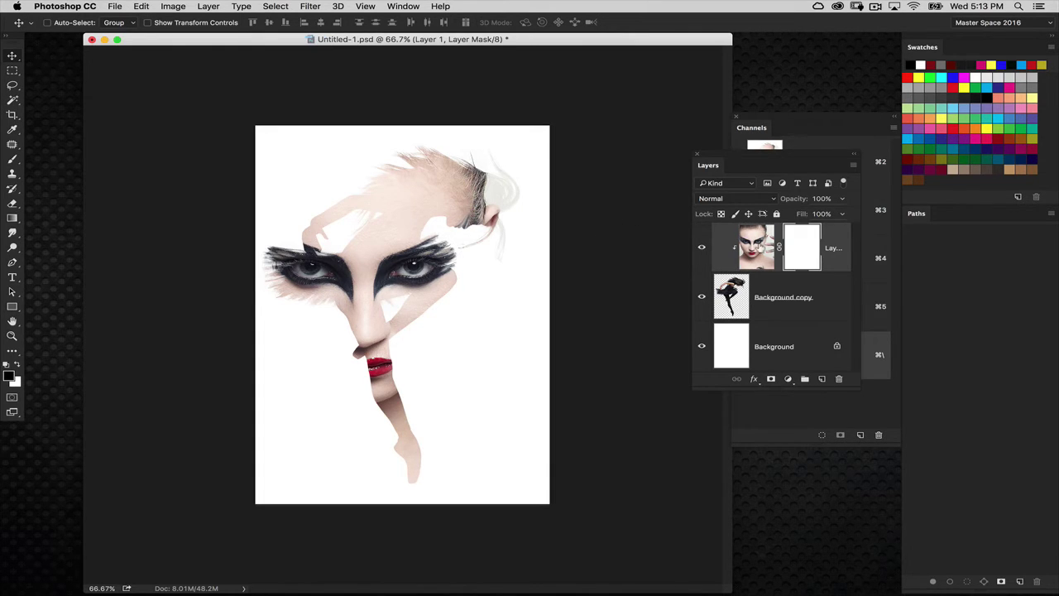
Step: Paint black radial gradients on the mask to reveal the dancer's hair, arm and back
click(14, 221)
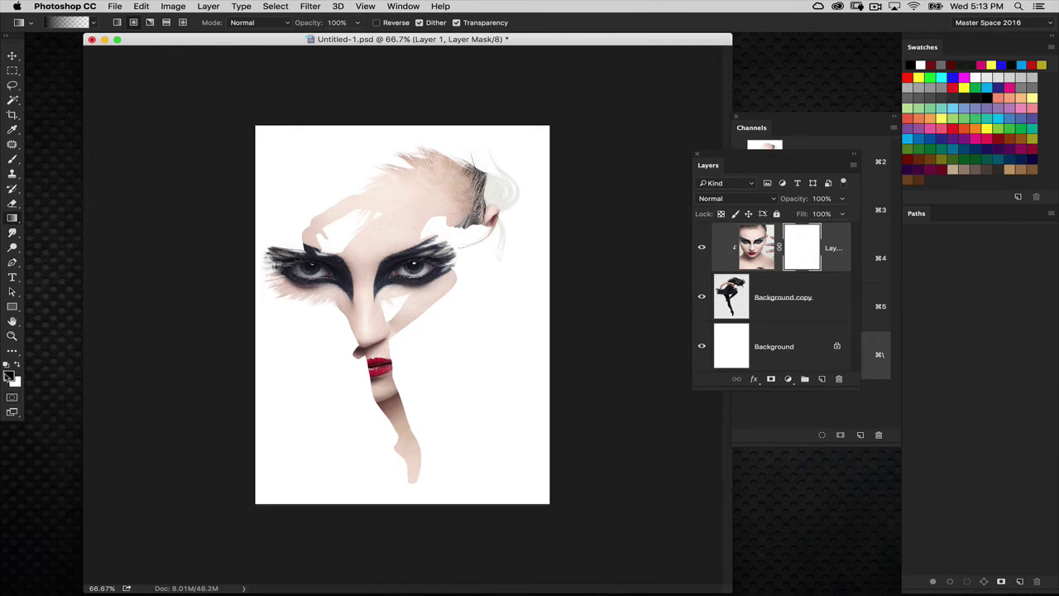
drag(455, 194, 513, 240)
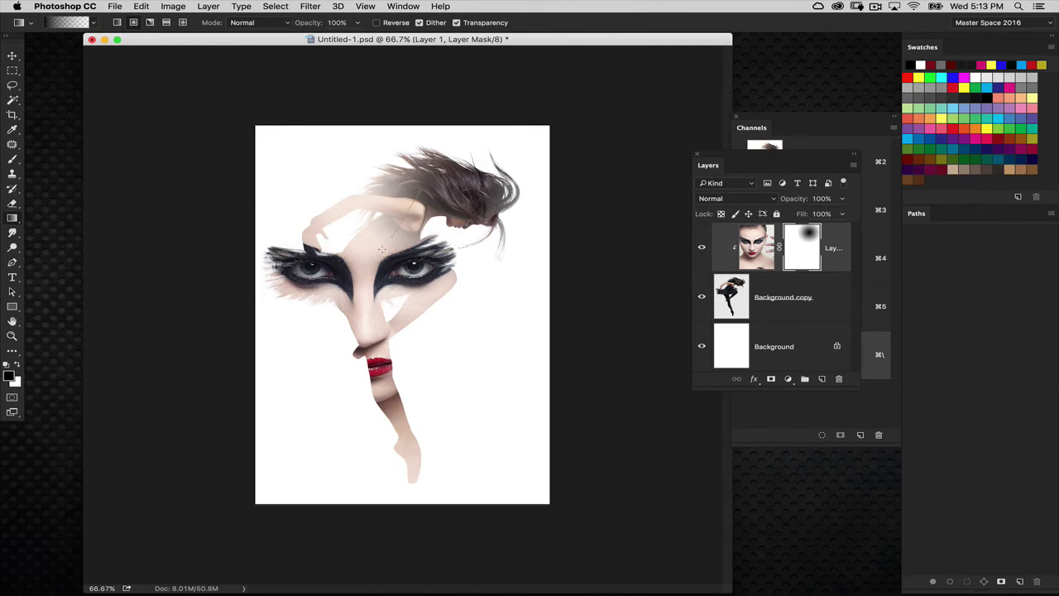
drag(381, 248, 348, 190)
drag(339, 252, 308, 225)
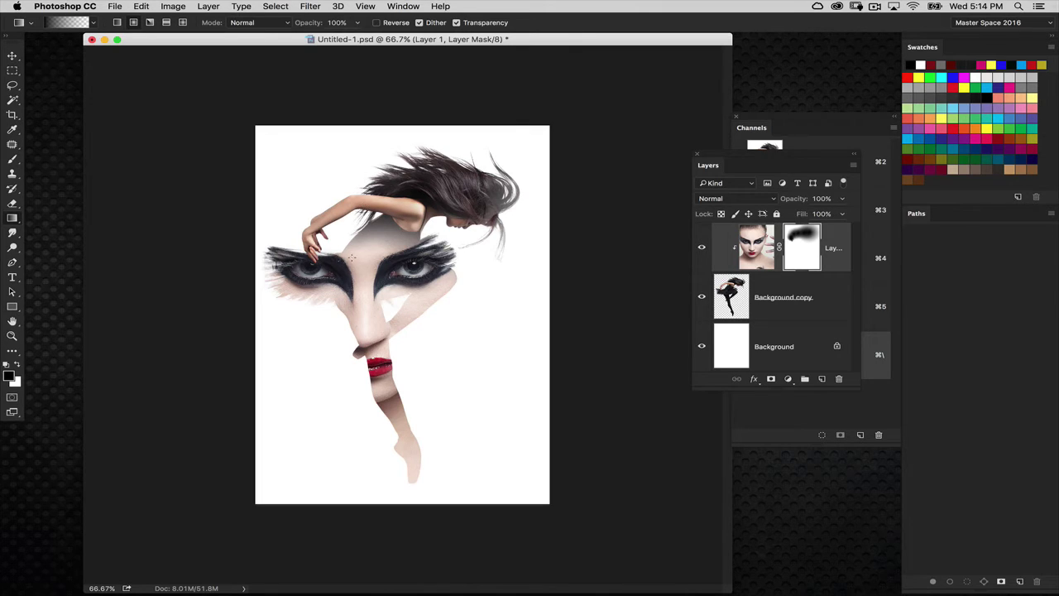
drag(429, 225, 406, 222)
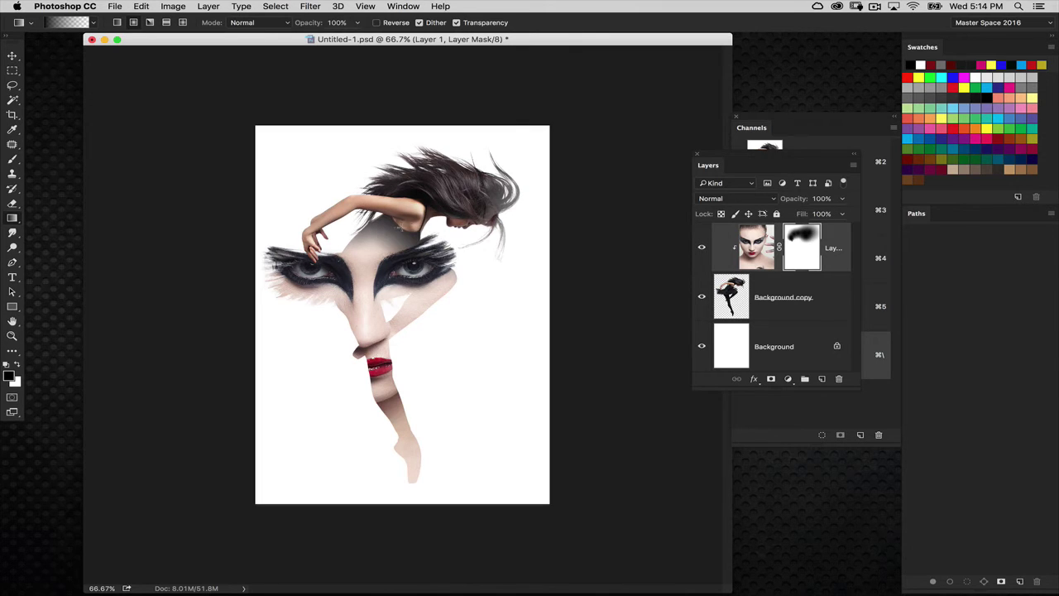
mouse_move(480, 206)
mouse_down()
mouse_move(504, 188)
mouse_move(465, 186)
mouse_move(445, 160)
mouse_move(427, 161)
mouse_up()
drag(409, 170, 387, 217)
Step: Add mask gradients revealing the dancer's leg and black ballet shoe below the lips
drag(405, 437, 394, 389)
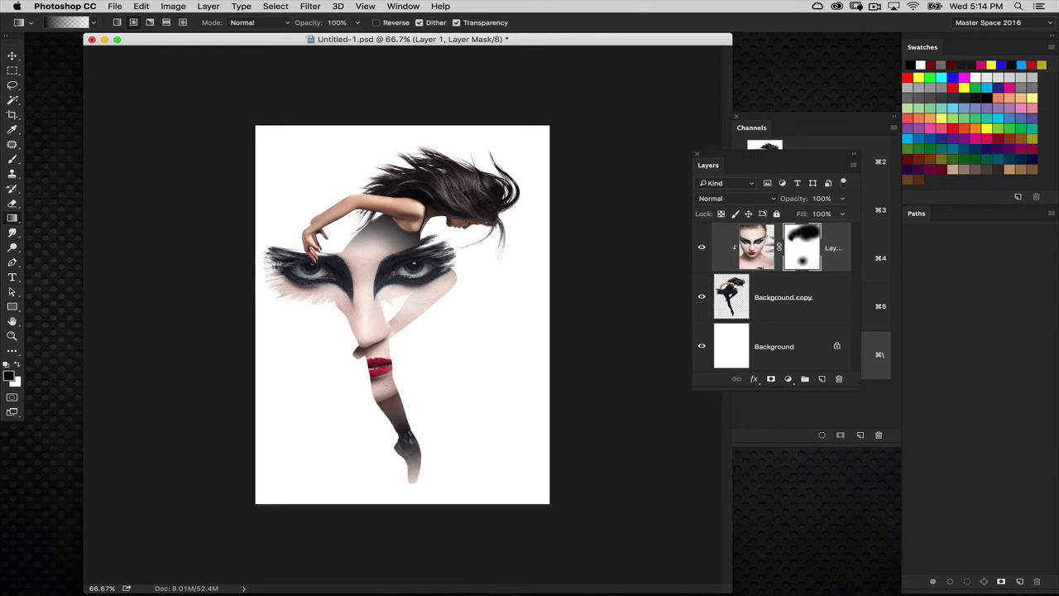
drag(410, 479, 404, 444)
drag(411, 480, 397, 418)
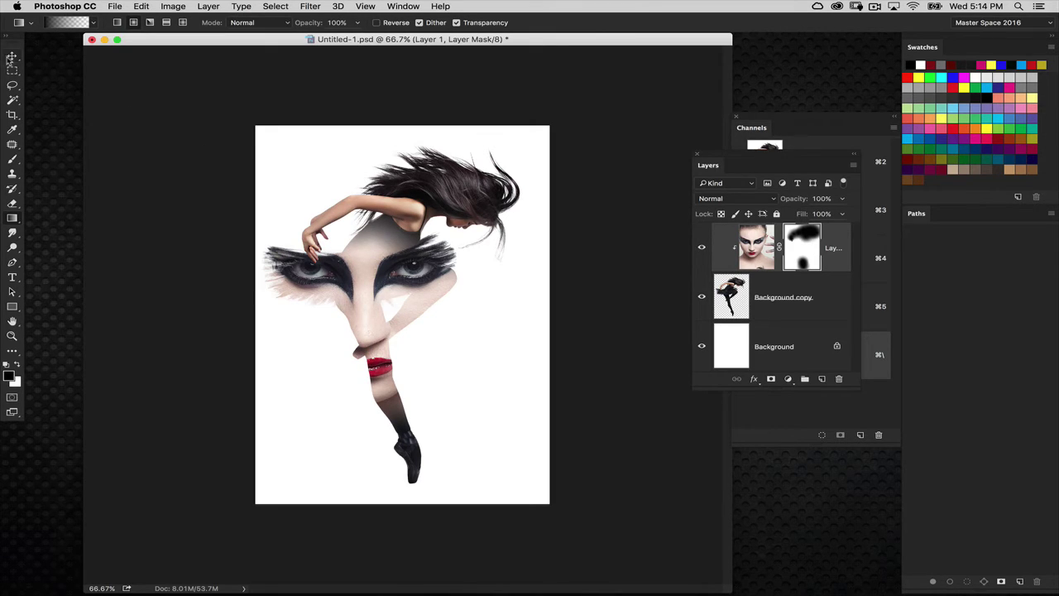
click(11, 57)
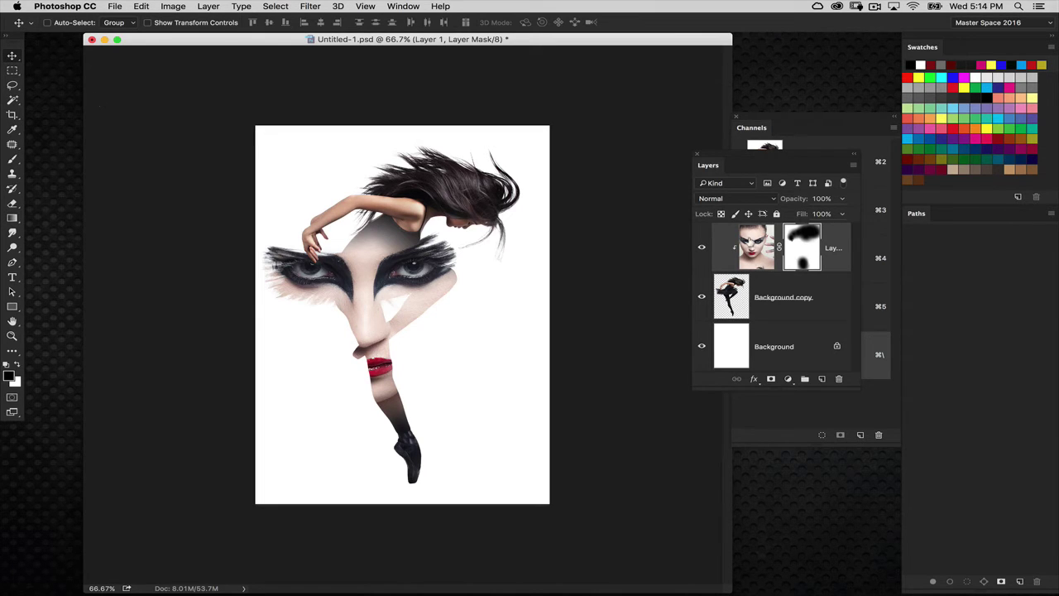
Step: Nudge the face layer and scale it up to about 104.5% with Free Transform
key(Down)
key(Down)
key(Down)
key(Down)
key(Down)
key(Down)
key(Down)
key(Down)
key(Down)
key(Up)
key(Up)
key(Up)
key(Right)
key(Right)
key(Right)
key(Right)
key(Right)
key(Right)
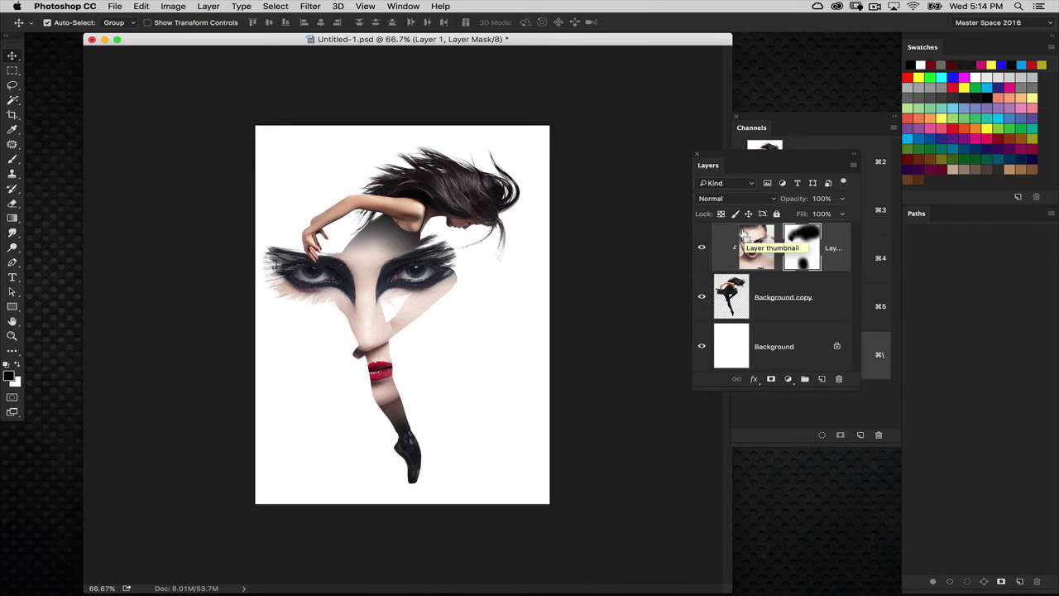
key(ctrl+t)
key(ctrl+0)
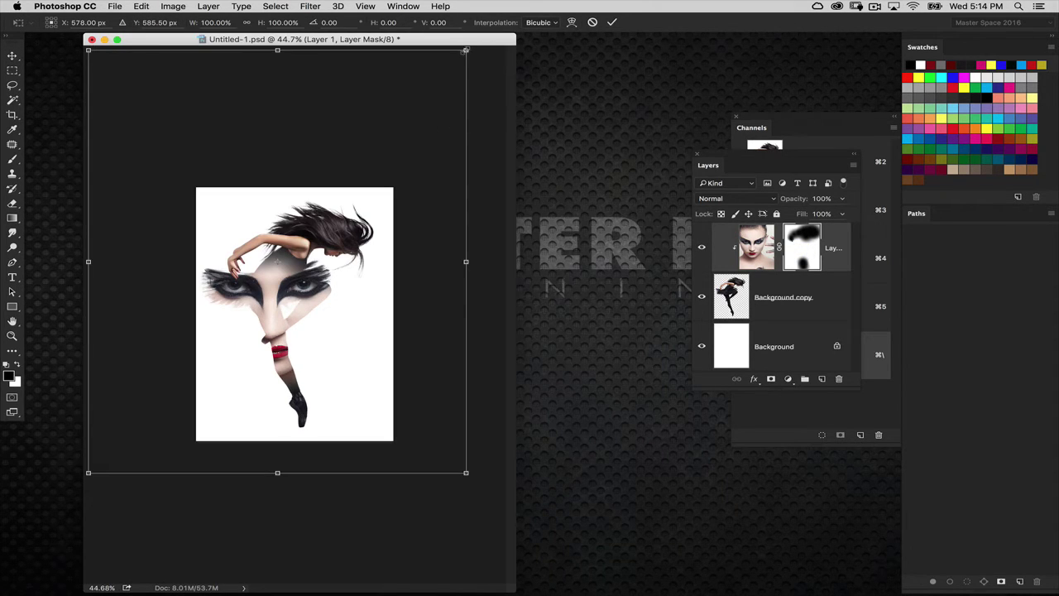
drag(466, 50, 474, 40)
key(Return)
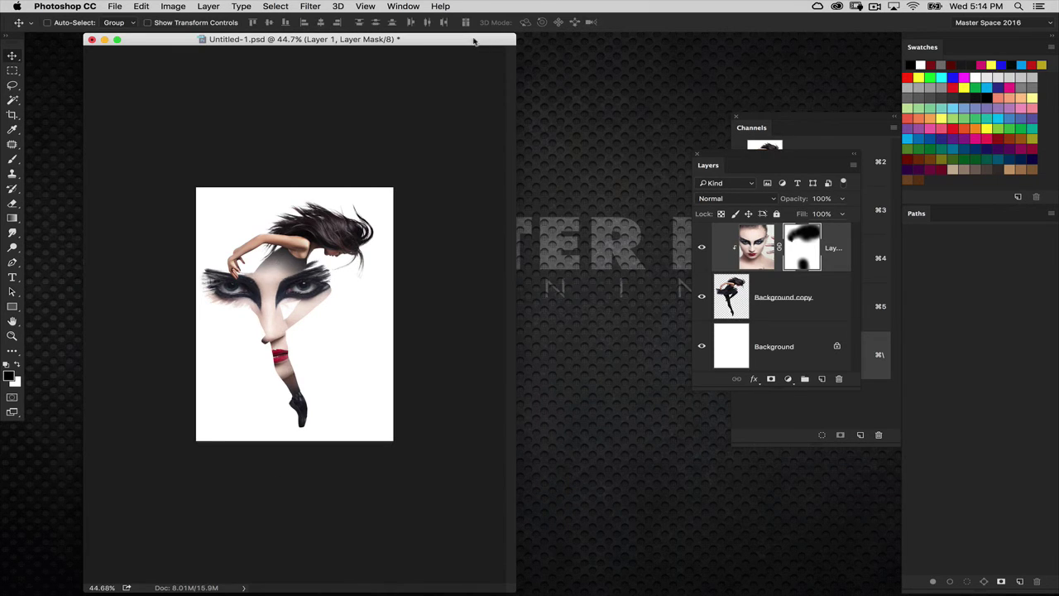
key(ctrl+0)
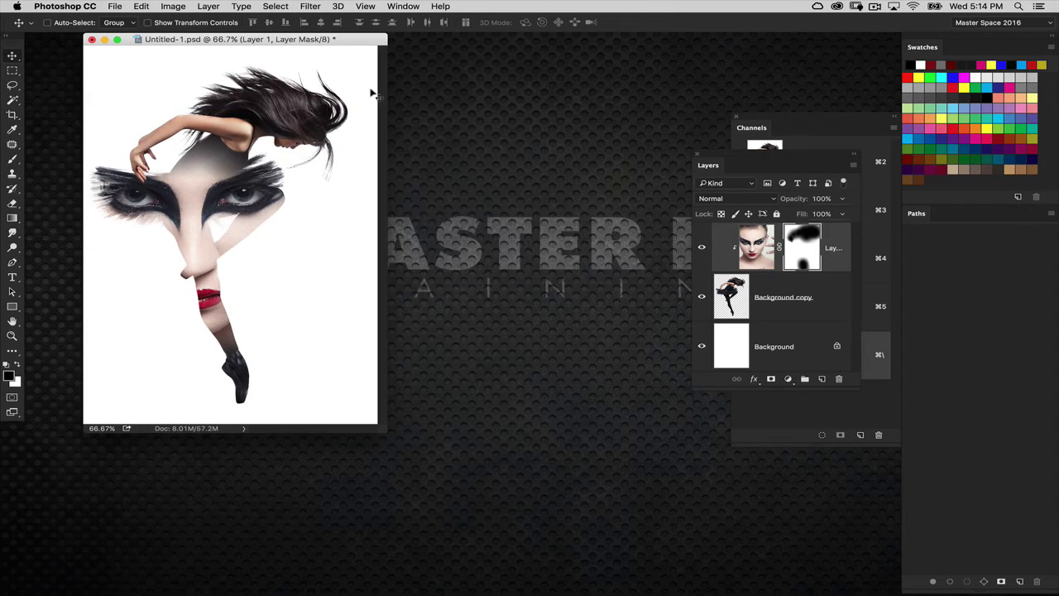
drag(366, 44, 433, 54)
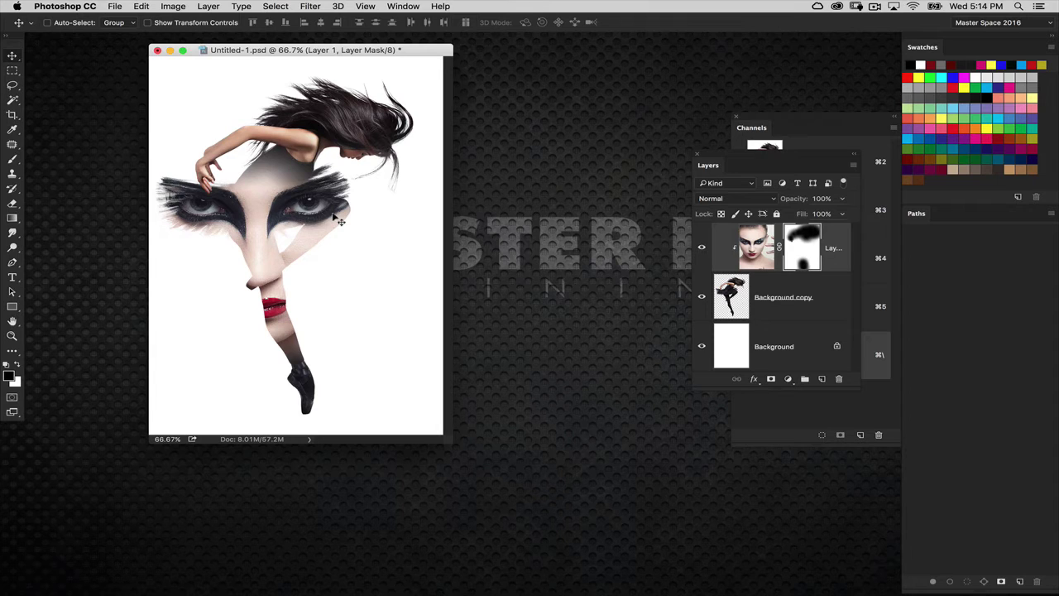
drag(418, 52, 422, 55)
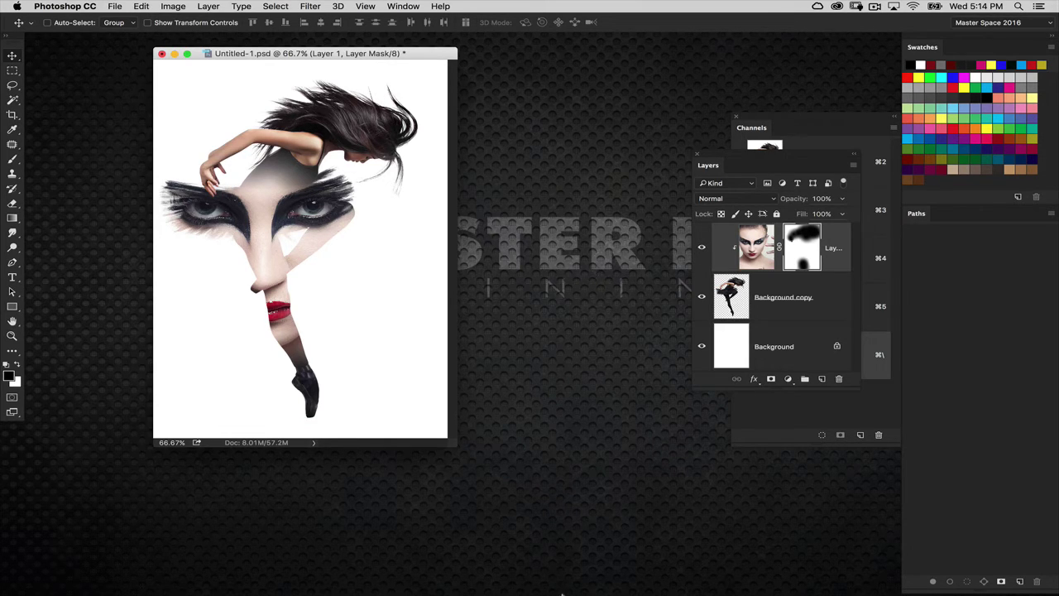
Step: Redo mask gradients so the dancer's dark dress shows between the eyes toward the neck
click(12, 217)
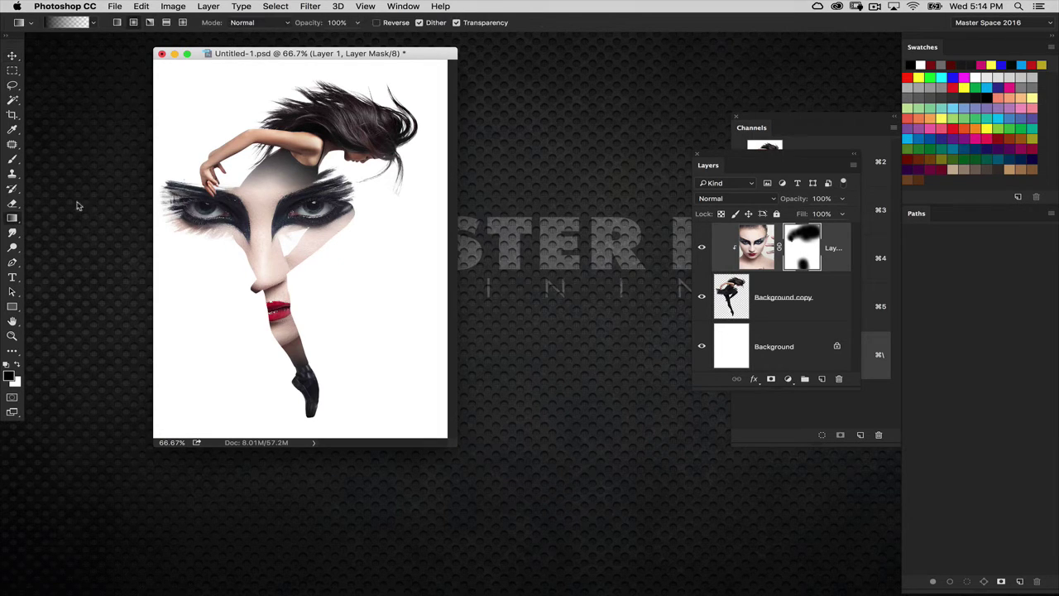
drag(252, 202, 252, 174)
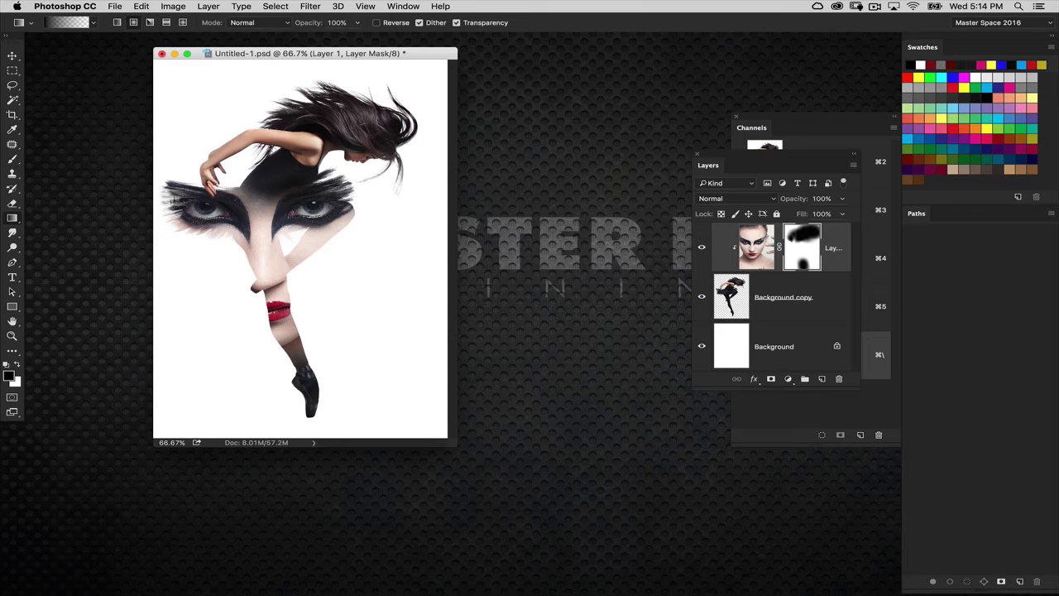
key(super+alt+z)
key(super+alt+z)
key(super+alt+z)
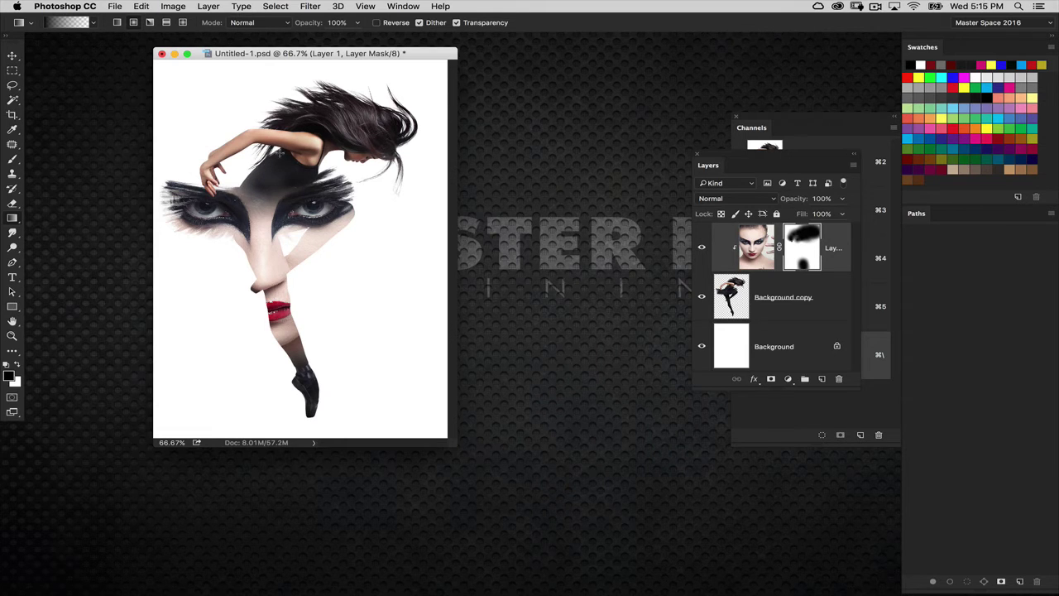
key(super+alt+z)
key(super+alt+z)
key(super+alt+z)
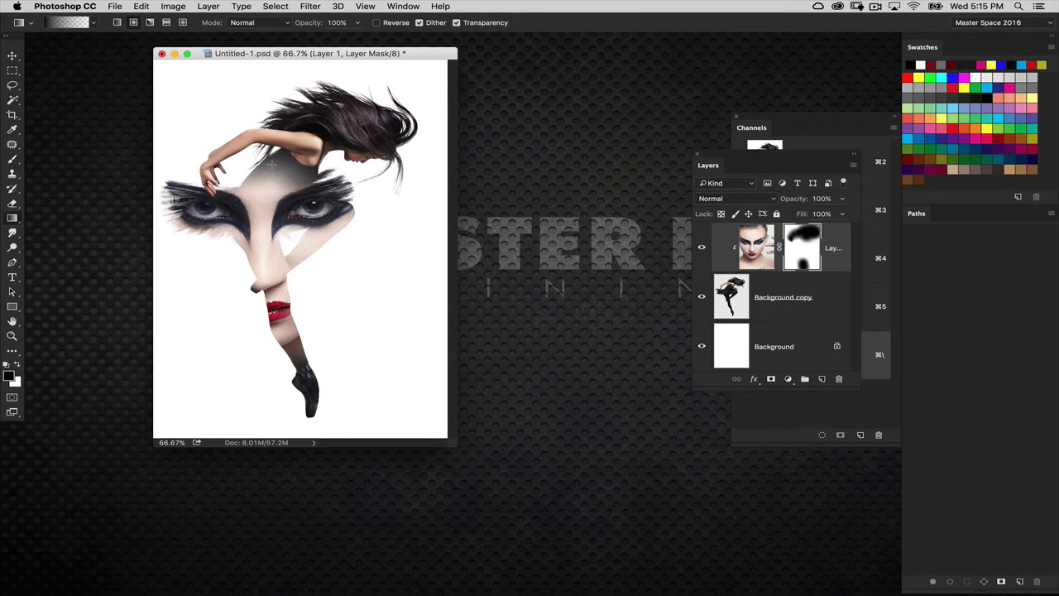
drag(255, 191, 258, 216)
drag(278, 152, 256, 169)
key(super+alt+z)
key(super+alt+z)
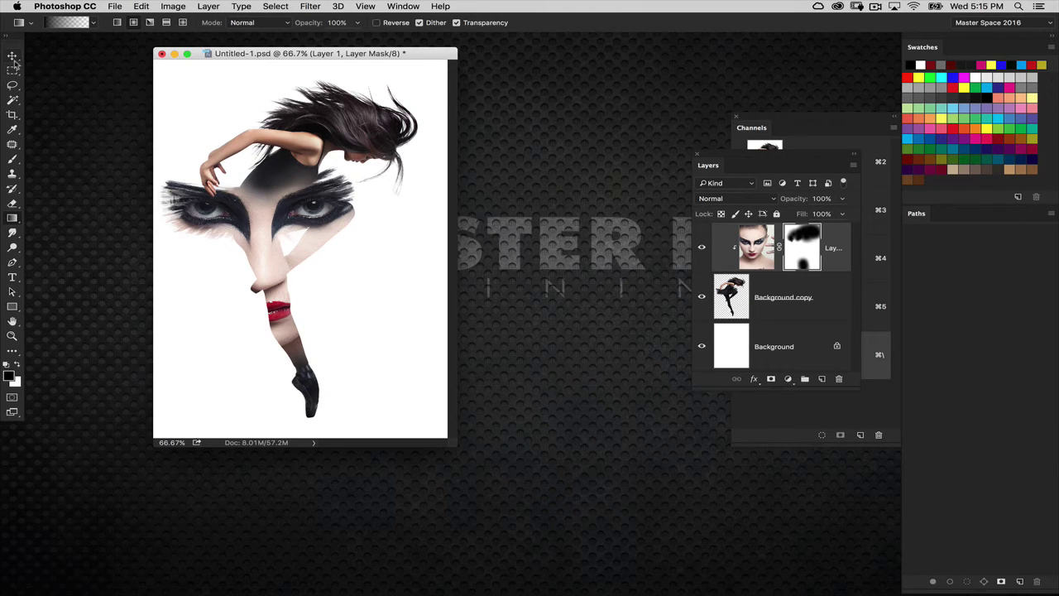
Step: Bring up the light-swirl photo and desaturate it to black and white
click(12, 57)
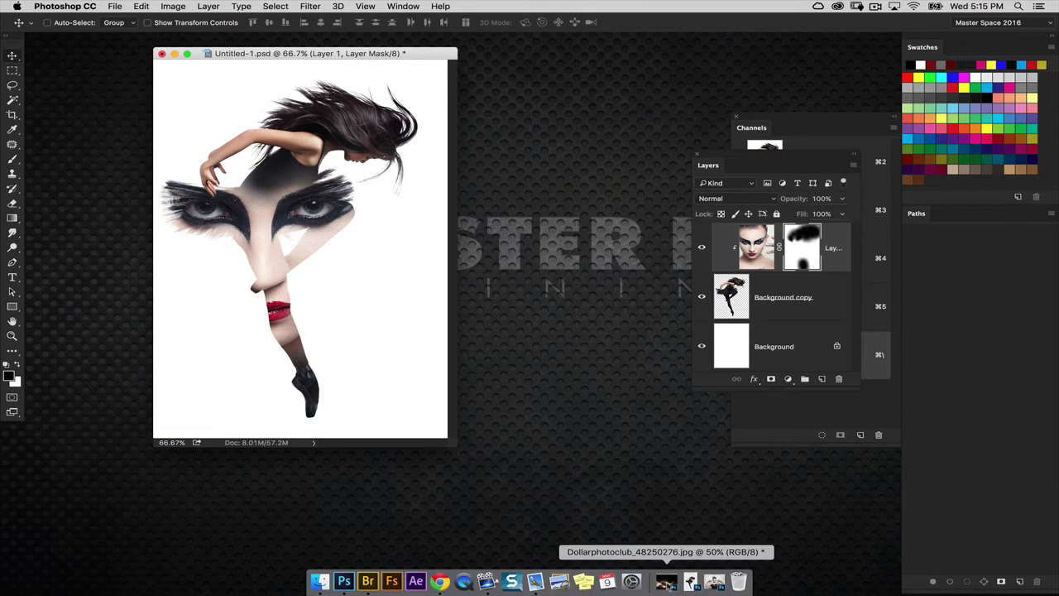
click(662, 584)
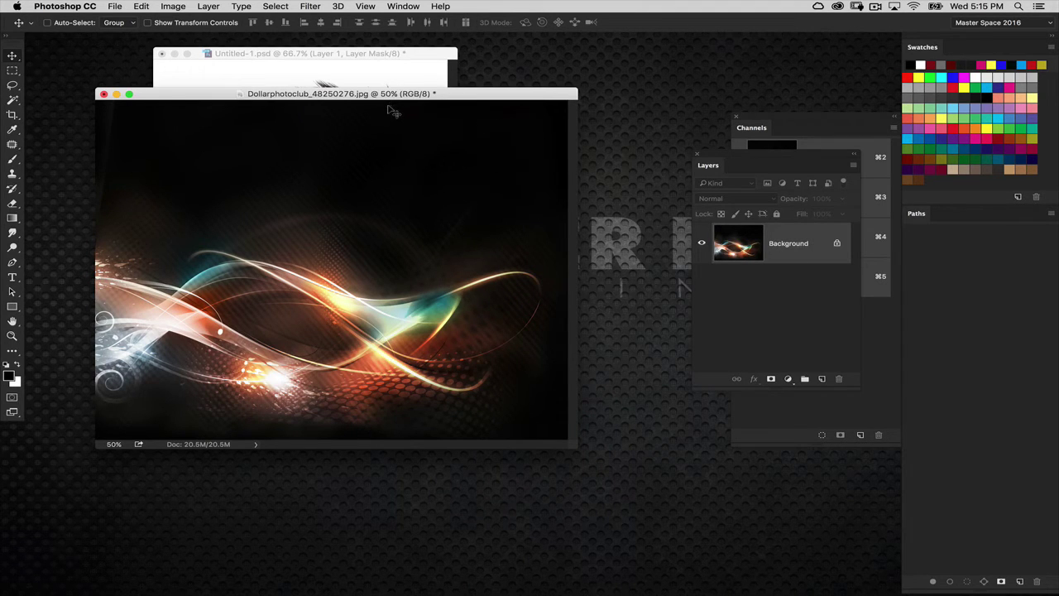
key(shift+super+u)
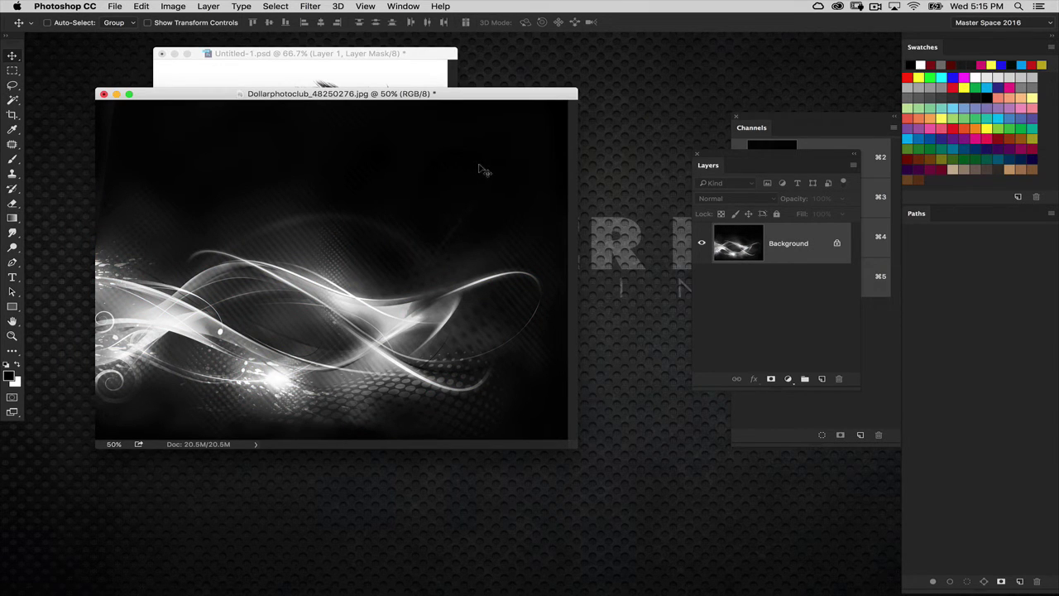
Step: Rotate the swirl photo 90° counter-clockwise into portrait and enlarge its window
click(175, 7)
mouse_move(198, 116)
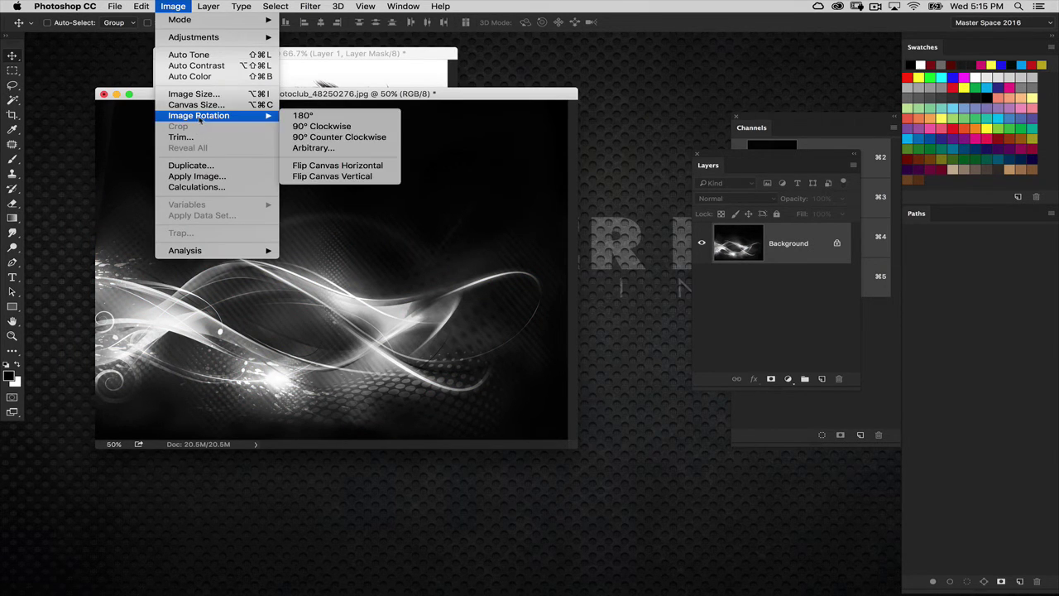
click(333, 139)
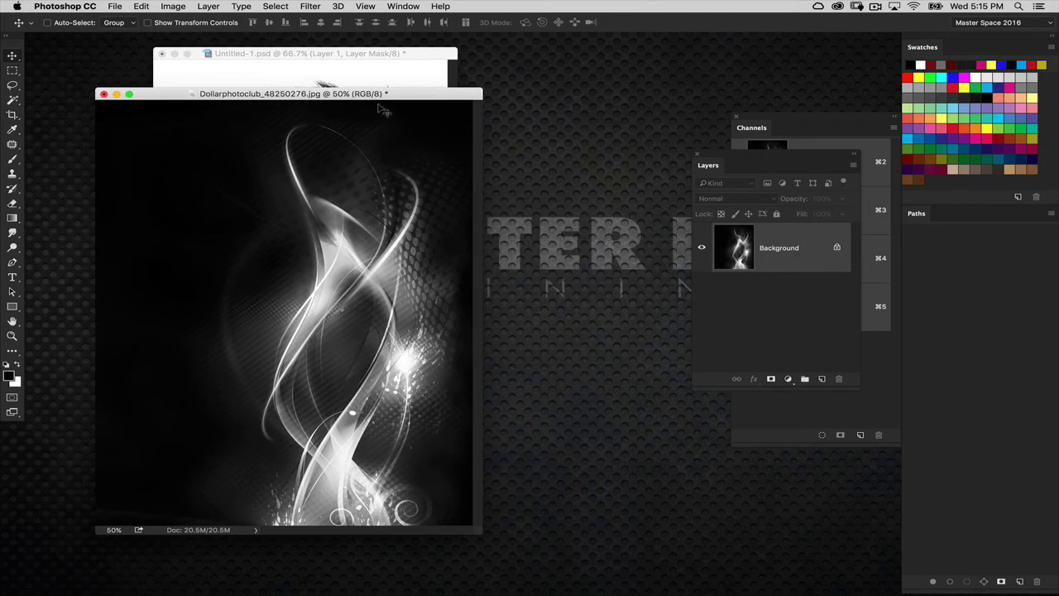
drag(393, 93, 420, 77)
drag(503, 514, 611, 501)
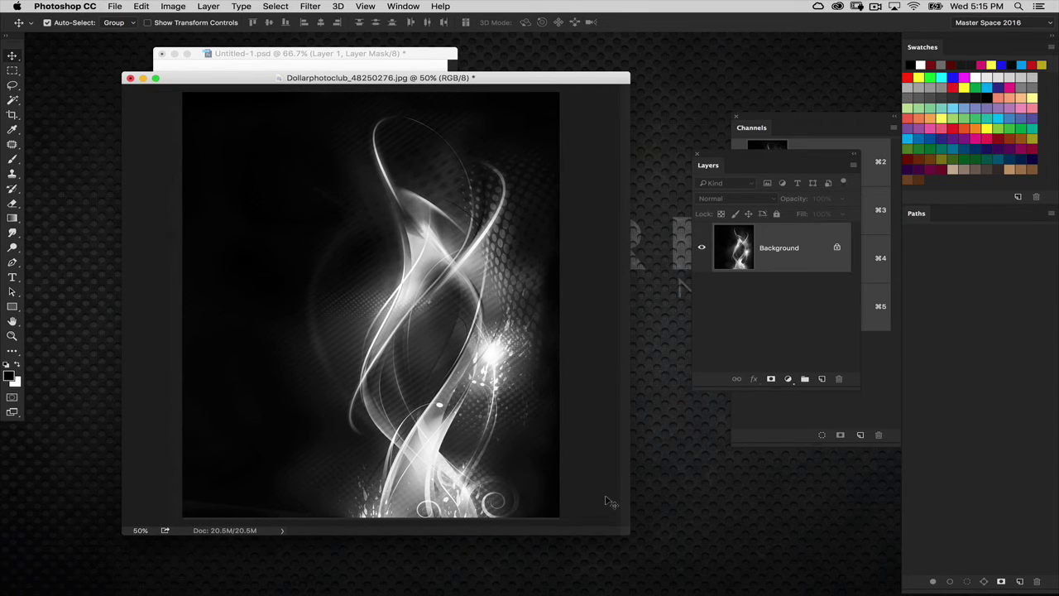
key(super+l)
Step: Apply Levels with input black 48 and white 238, then uncover the Channels panel
drag(524, 348, 552, 355)
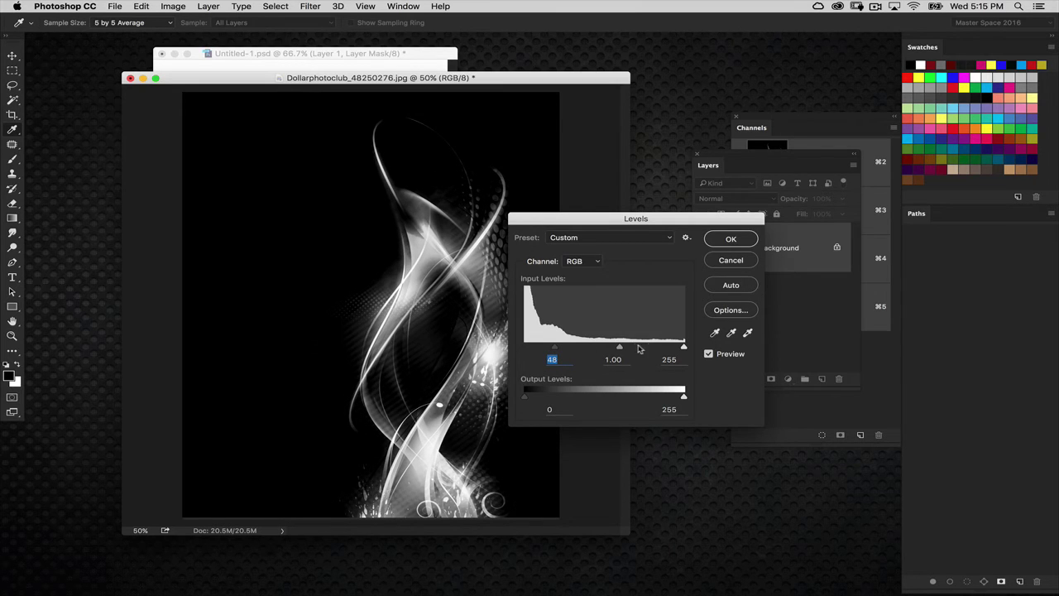
drag(683, 348, 610, 351)
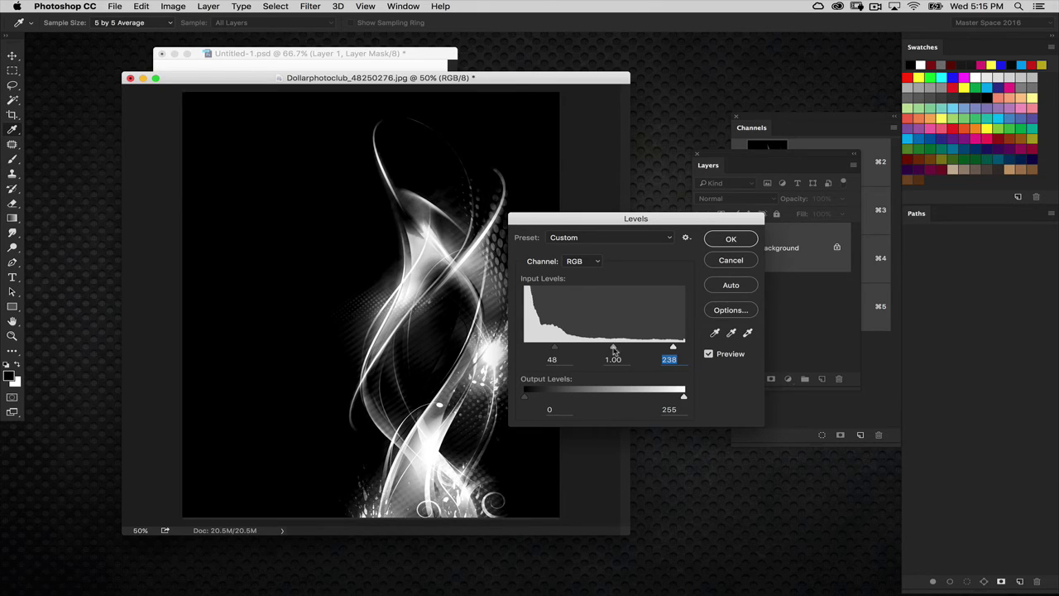
click(731, 239)
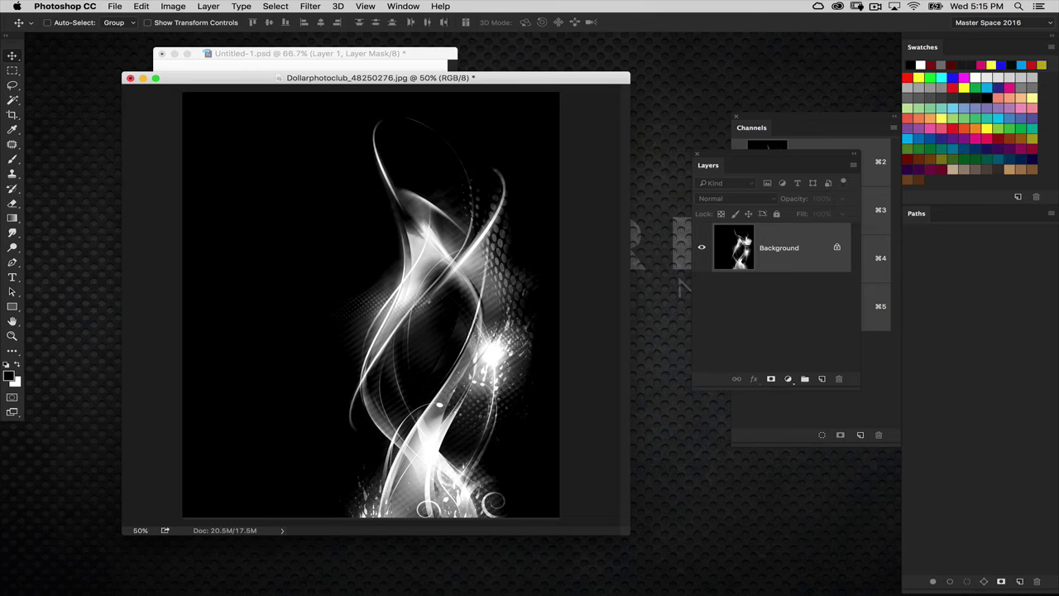
drag(747, 158, 675, 358)
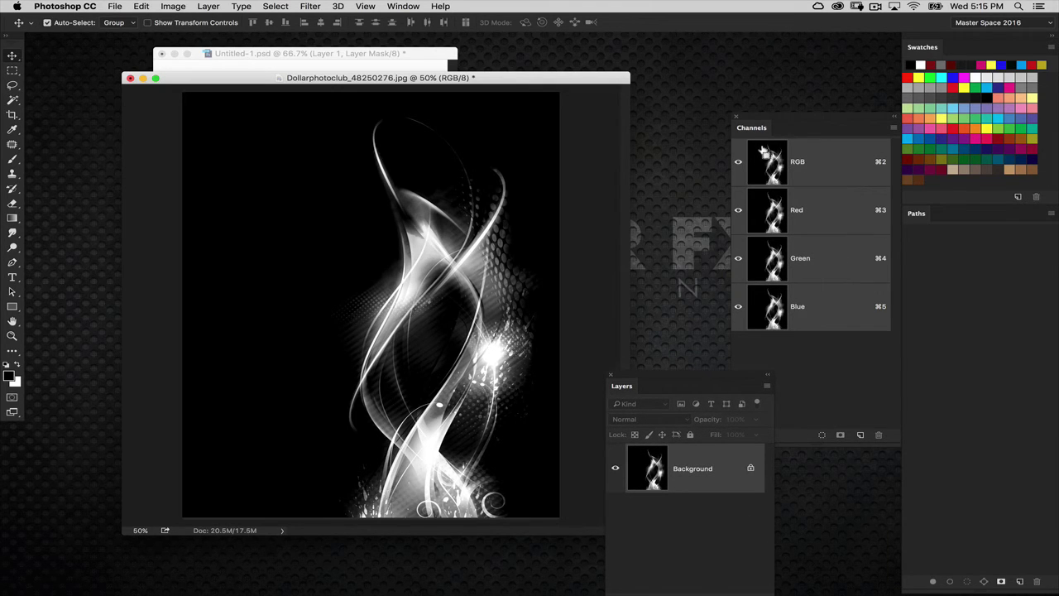
Step: Load the RGB luminosity, fill it with black on a new layer, and hide the Background
super+click(758, 157)
drag(682, 388, 721, 245)
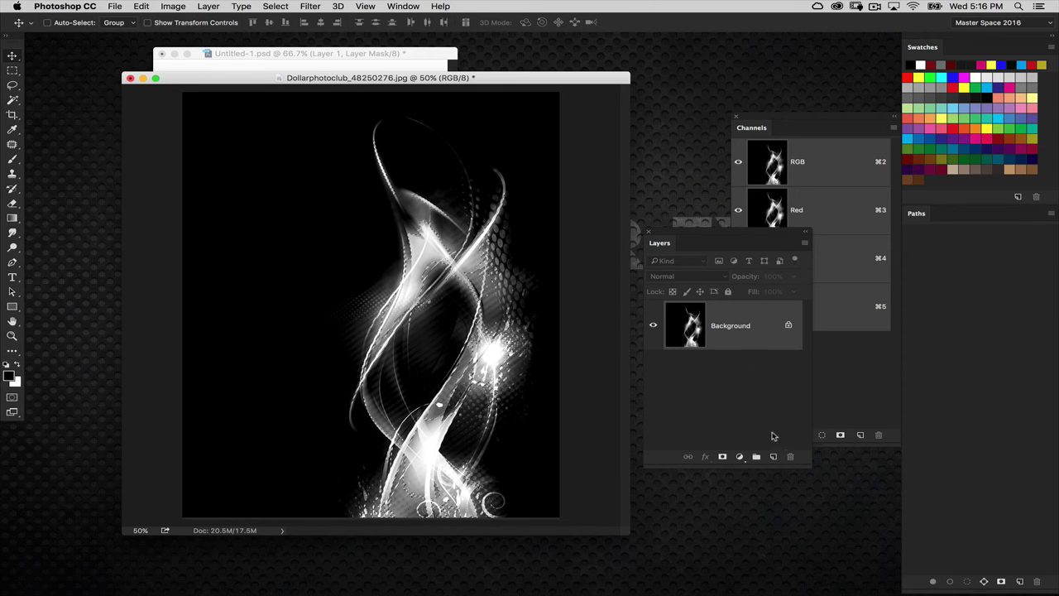
key(super+alt+shift+n)
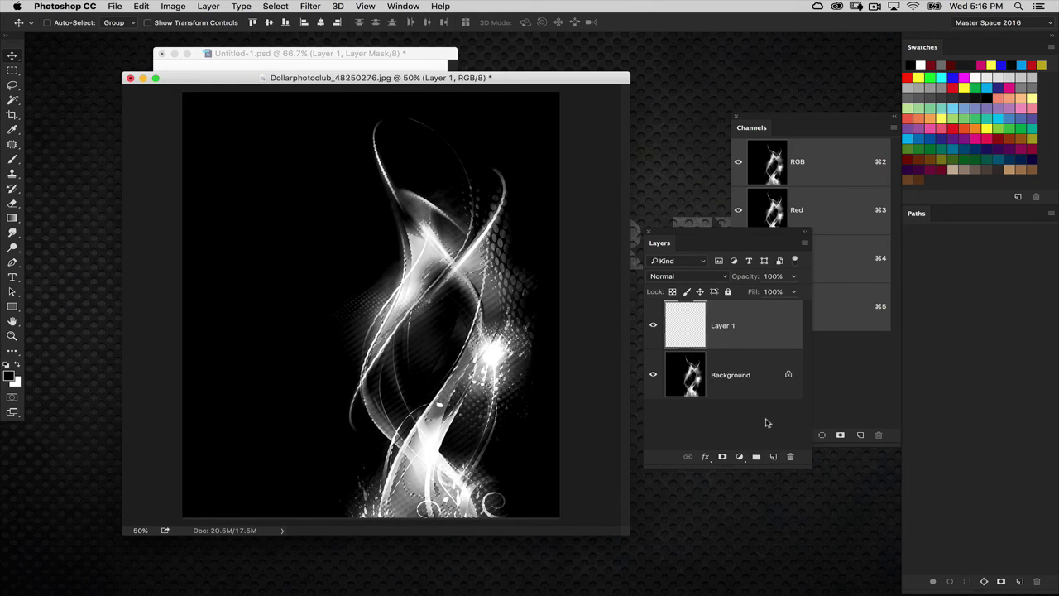
key(alt+BackSpace)
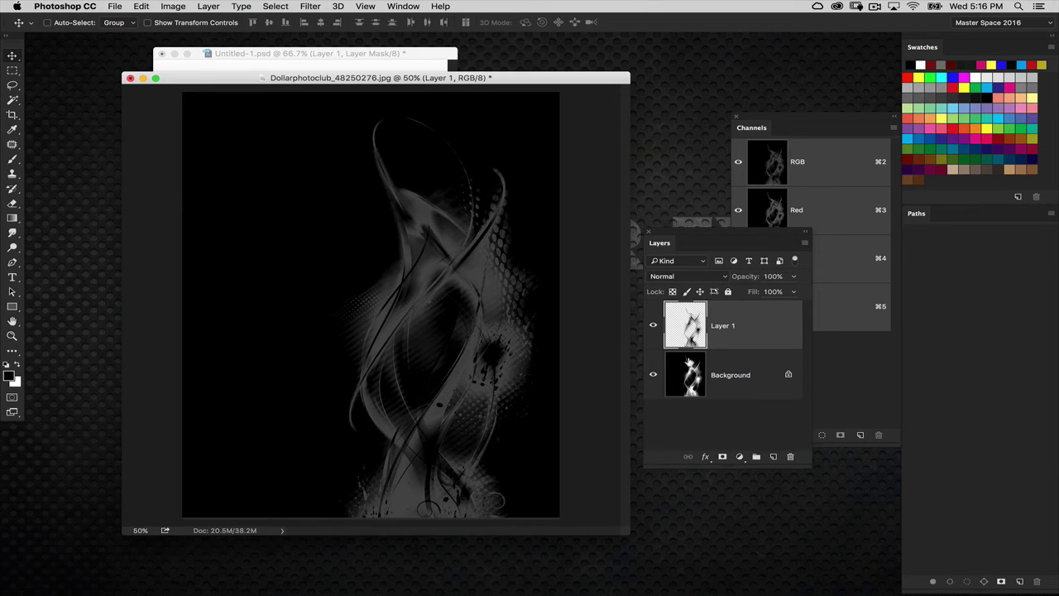
click(653, 374)
drag(488, 354, 447, 333)
key(super+z)
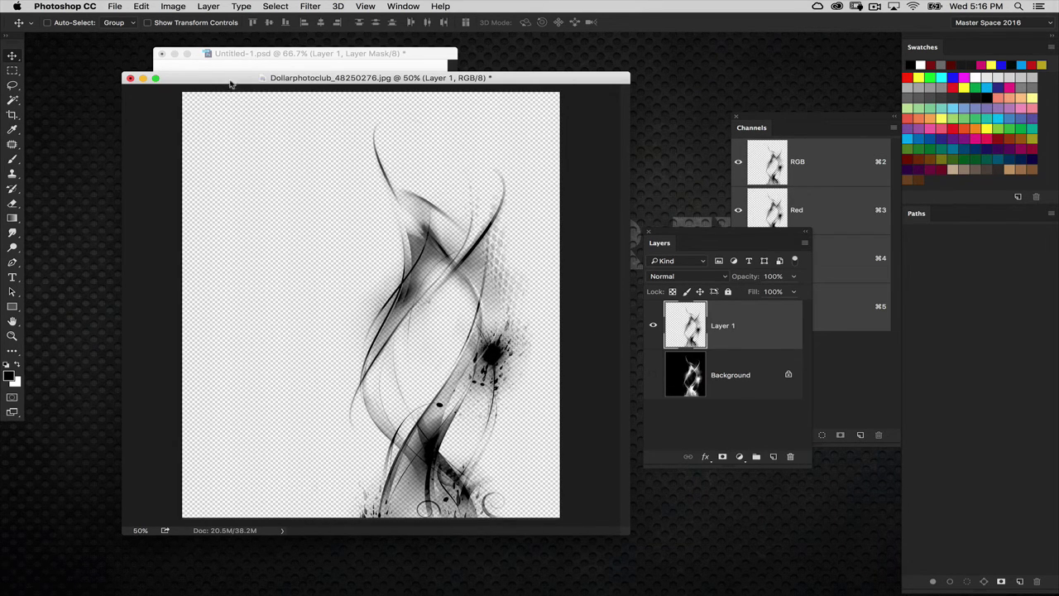
drag(231, 82, 528, 92)
Step: Bring the strokes into Untitled-1, flip them horizontally and scale them to about 92%
drag(643, 199, 280, 248)
key(super+t)
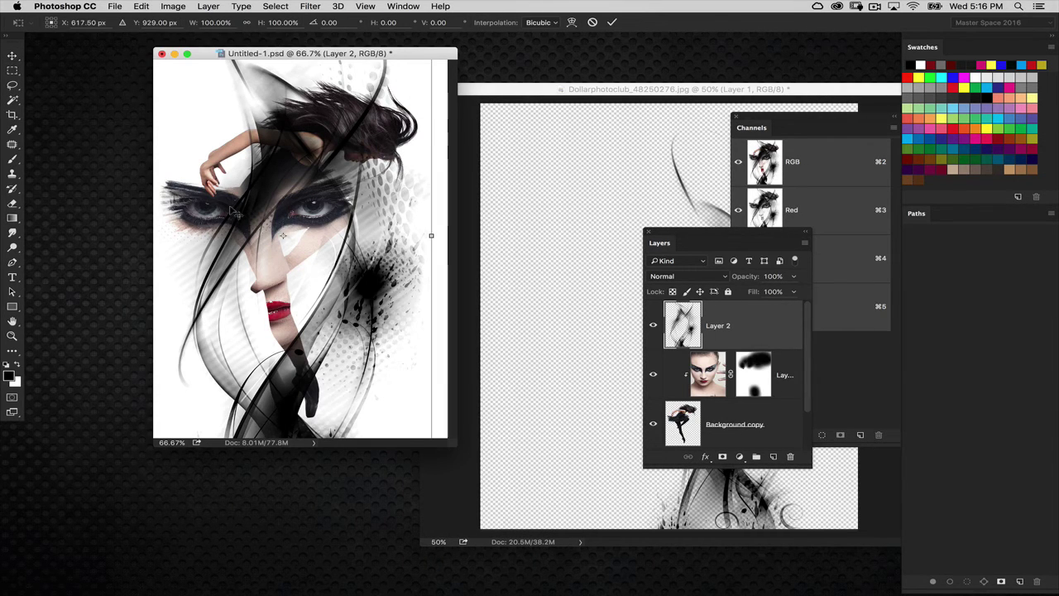
key(super+0)
drag(438, 49, 406, 109)
drag(344, 258, 322, 300)
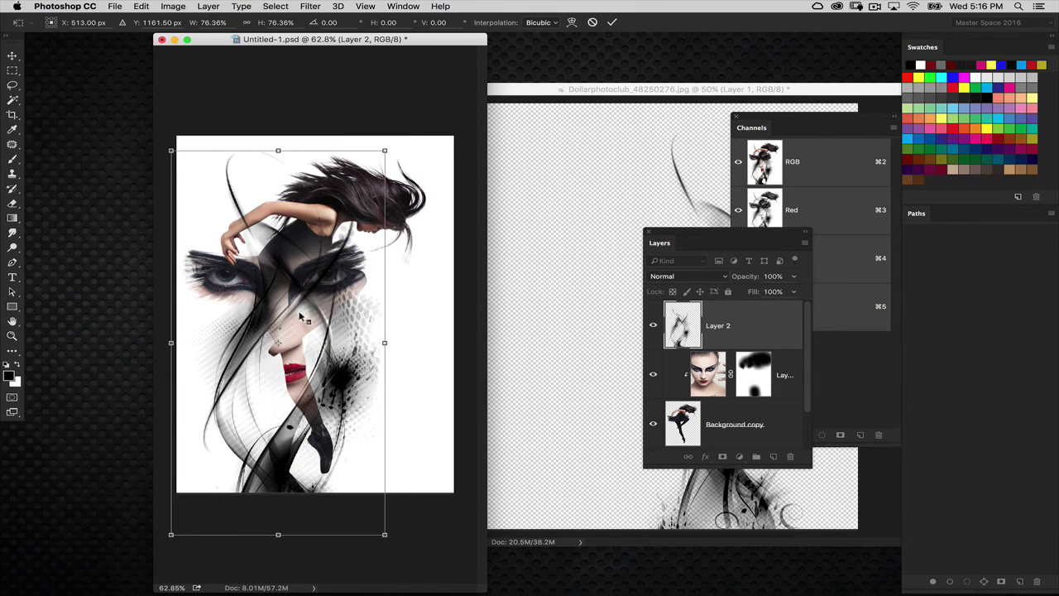
right_click(299, 314)
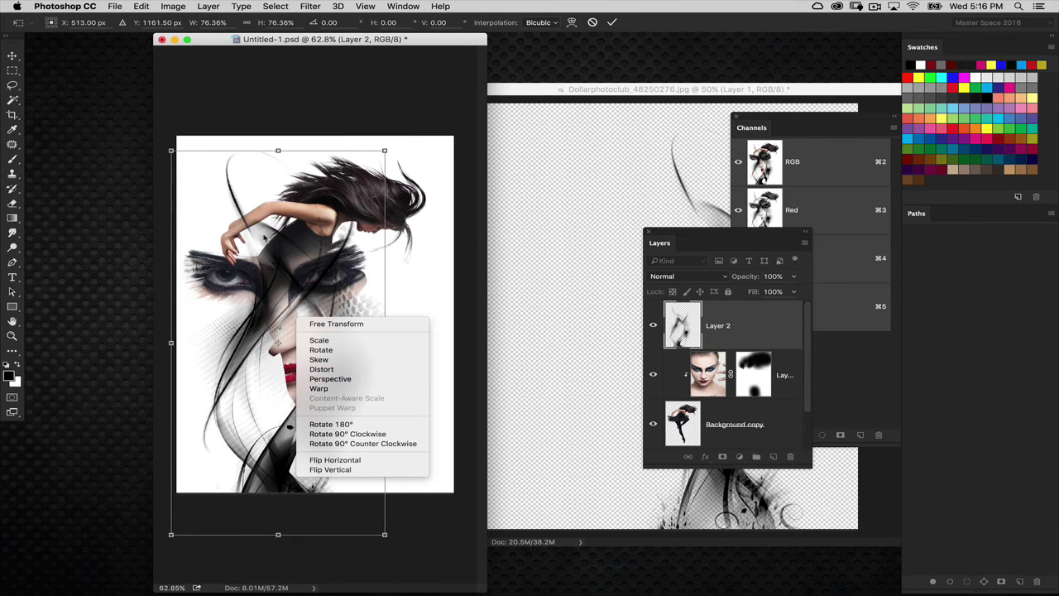
click(281, 262)
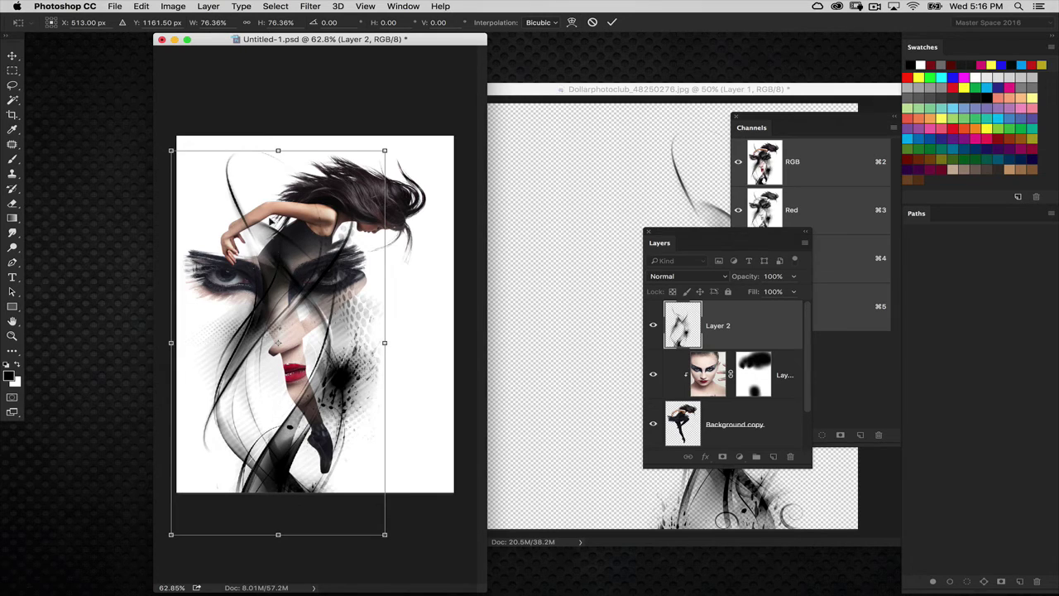
right_click(269, 290)
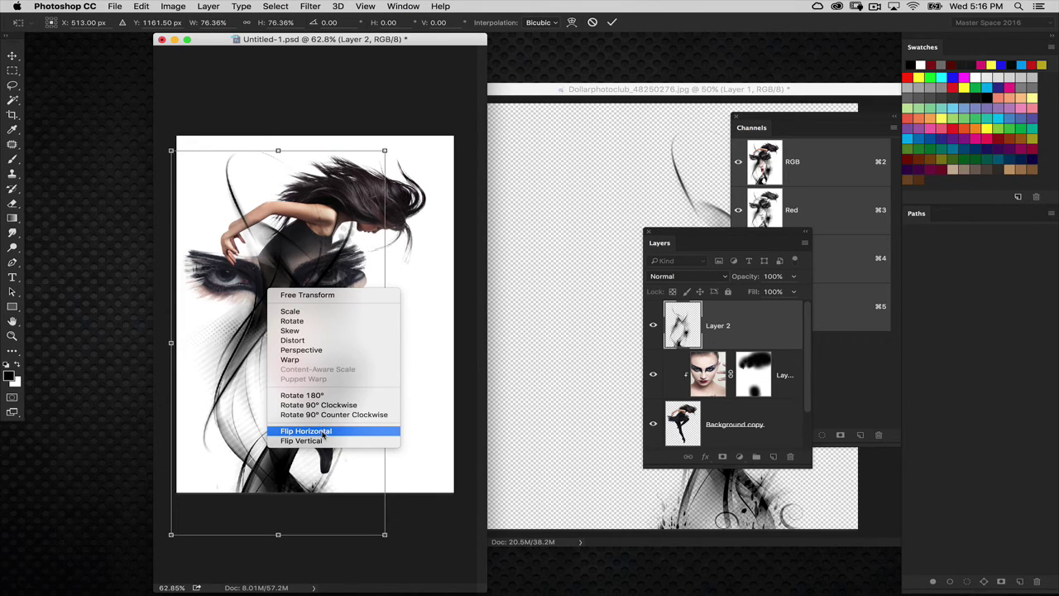
click(329, 436)
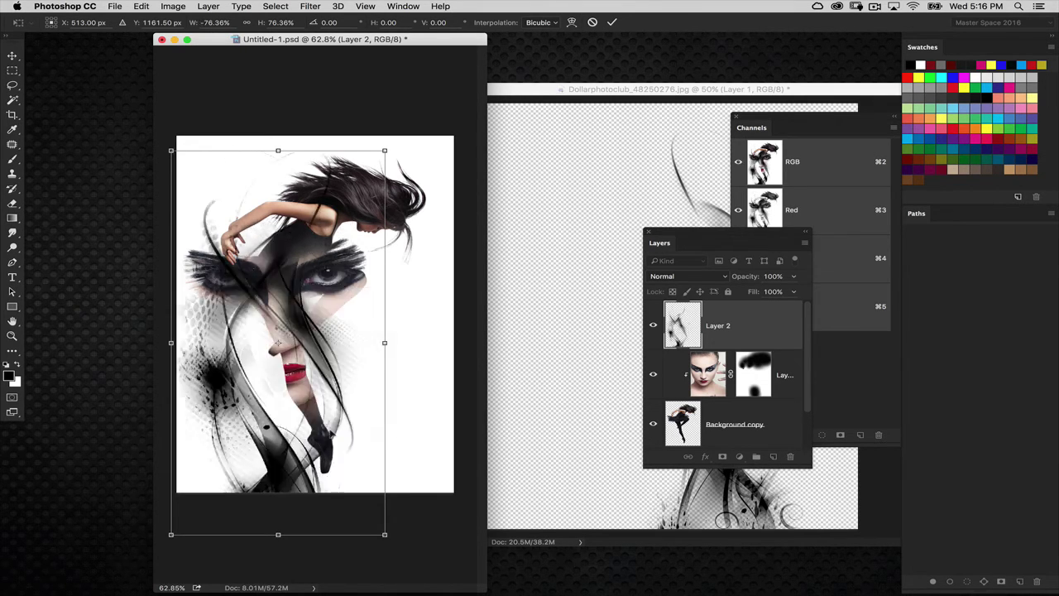
drag(296, 409, 308, 378)
drag(394, 508, 303, 377)
key(Return)
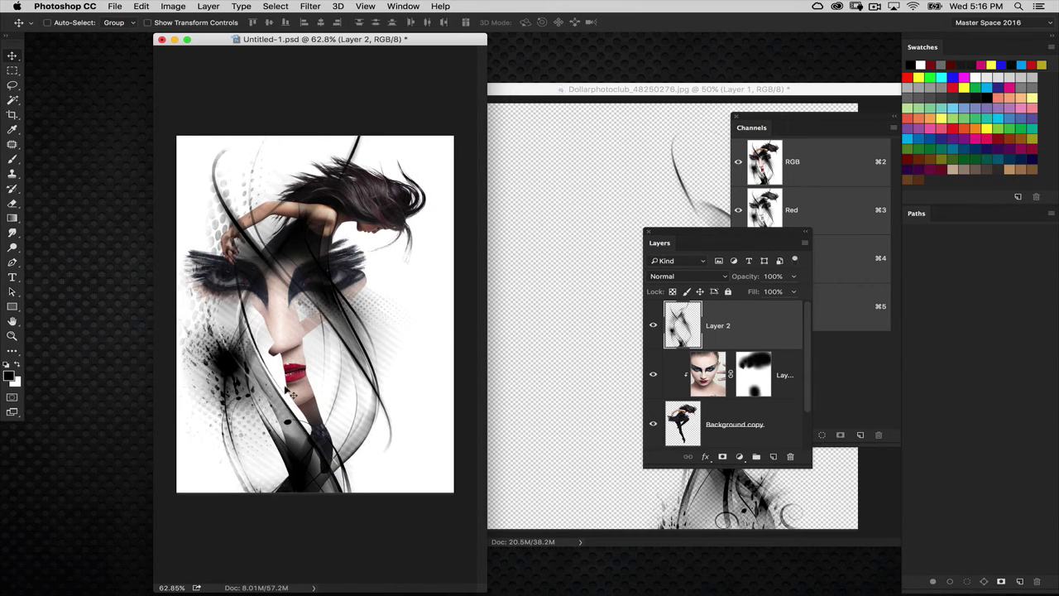
Step: Move Layer 2 beneath Background copy, minimize the swirl document, and select Layer 1
drag(682, 240, 613, 146)
mouse_move(646, 233)
mouse_down()
mouse_move(639, 298)
mouse_move(654, 344)
mouse_up()
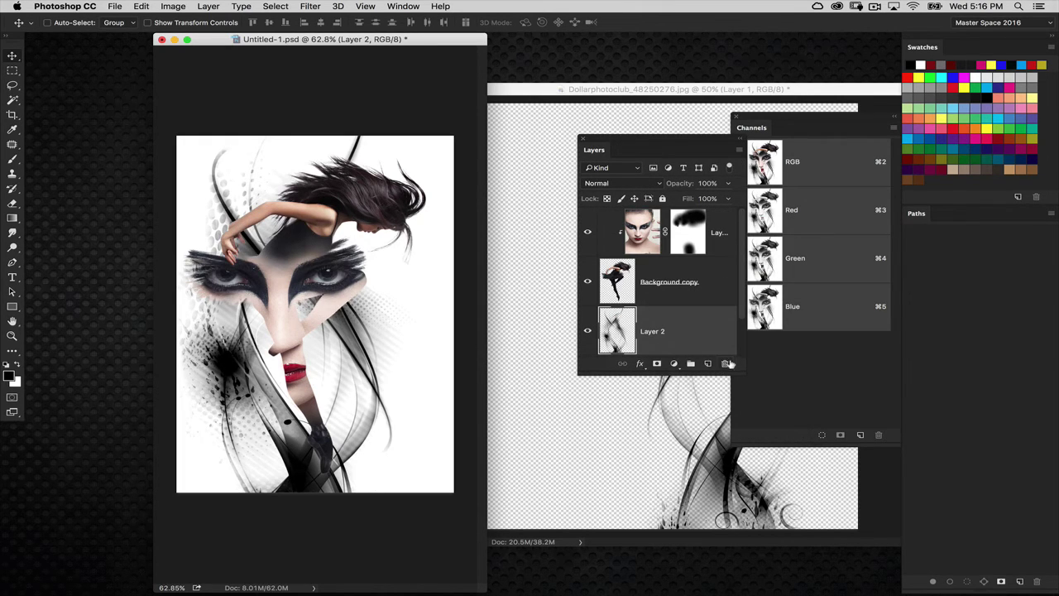
drag(738, 372, 753, 495)
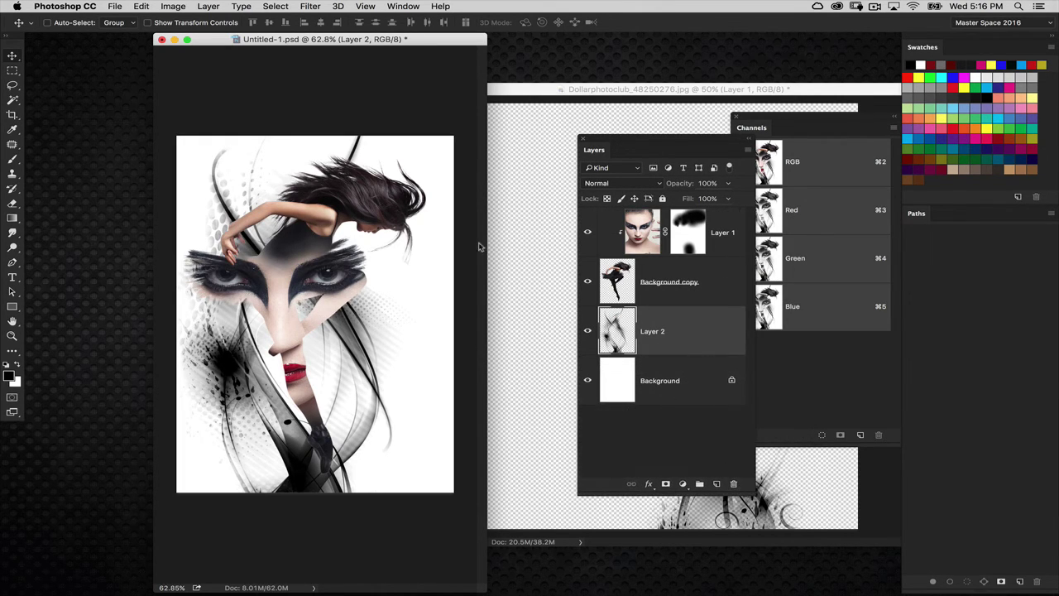
click(475, 85)
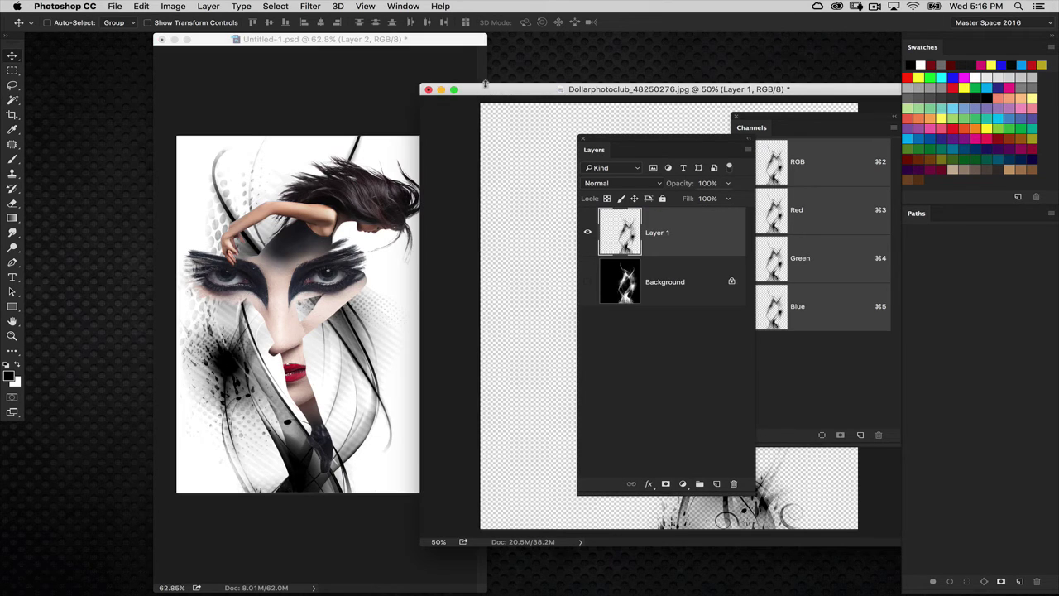
click(441, 89)
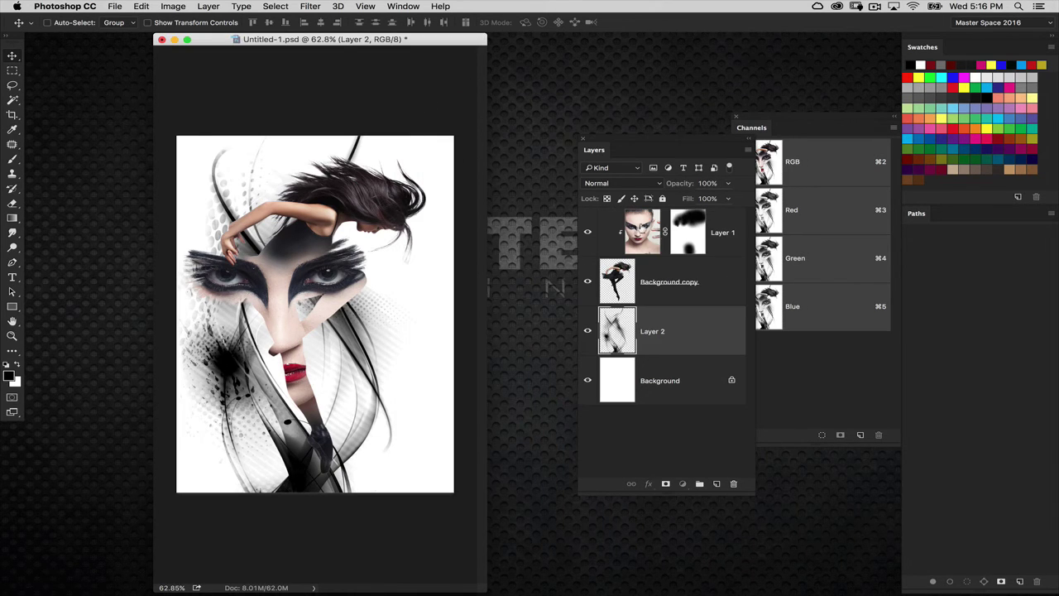
click(674, 241)
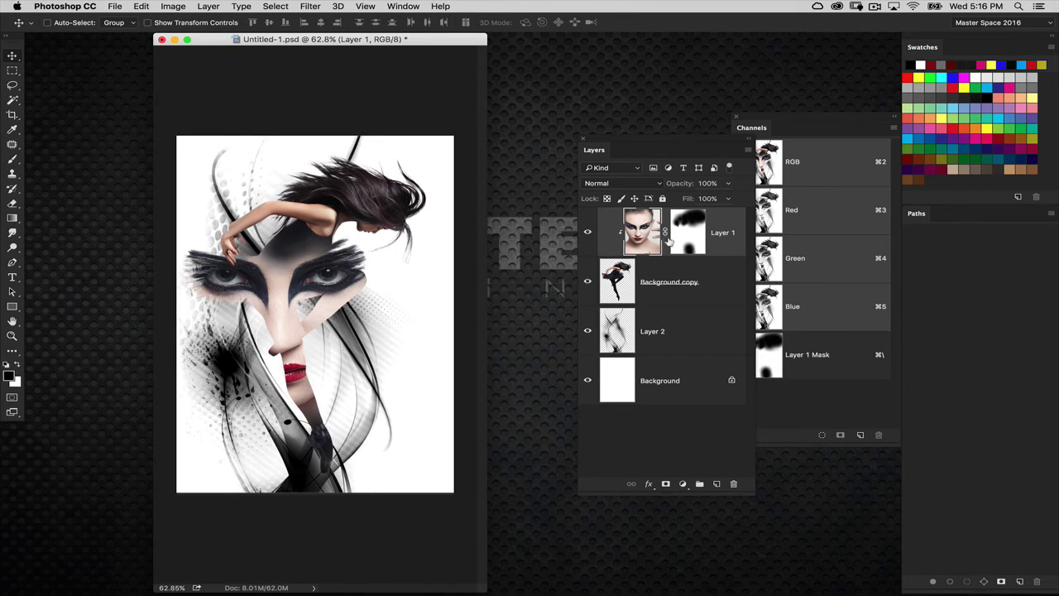
Step: Duplicate Layer 1 below the dancer, delete its mask, clip it to Layer 2, and nudge the strokes
drag(631, 235, 646, 356)
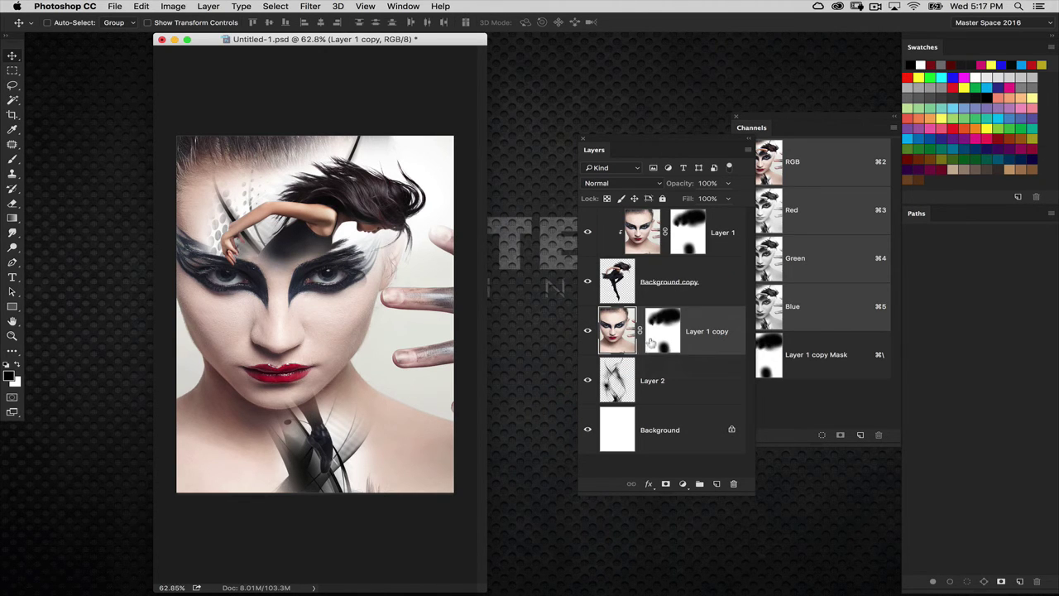
drag(658, 338, 733, 484)
click(505, 208)
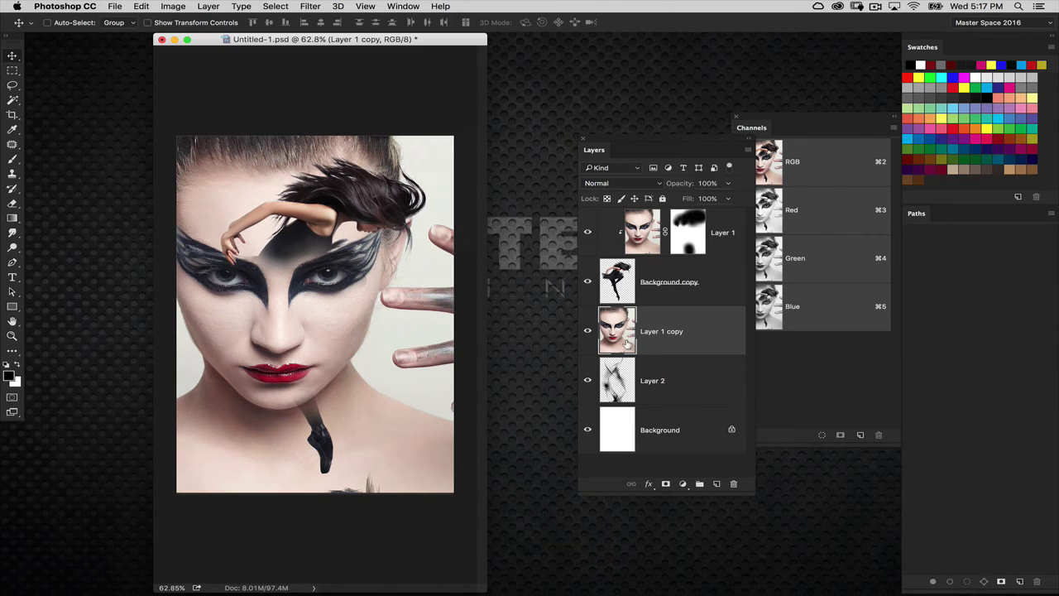
key(super+alt+g)
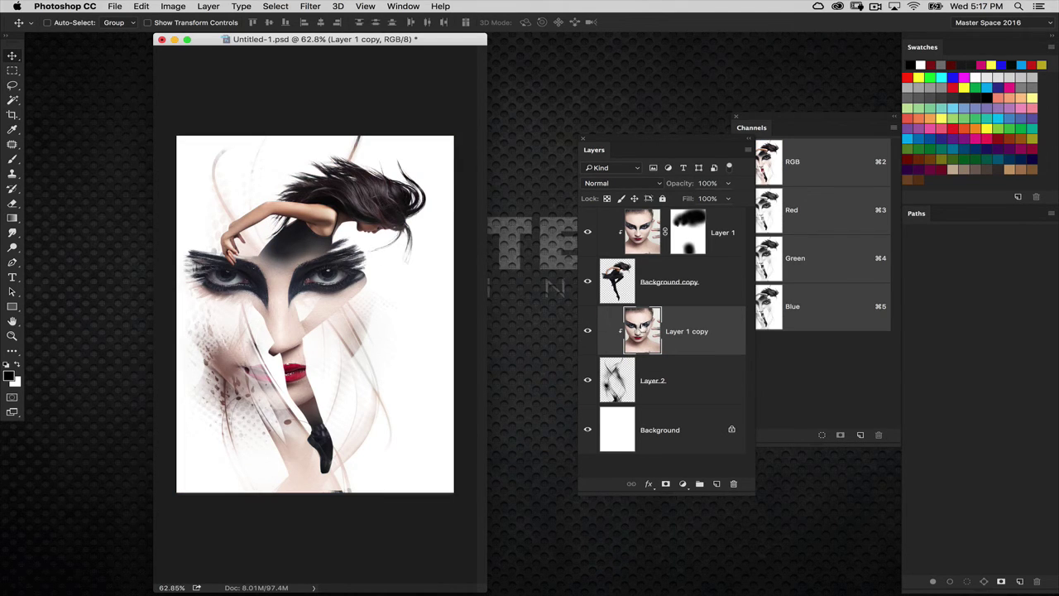
click(601, 372)
drag(287, 390, 255, 374)
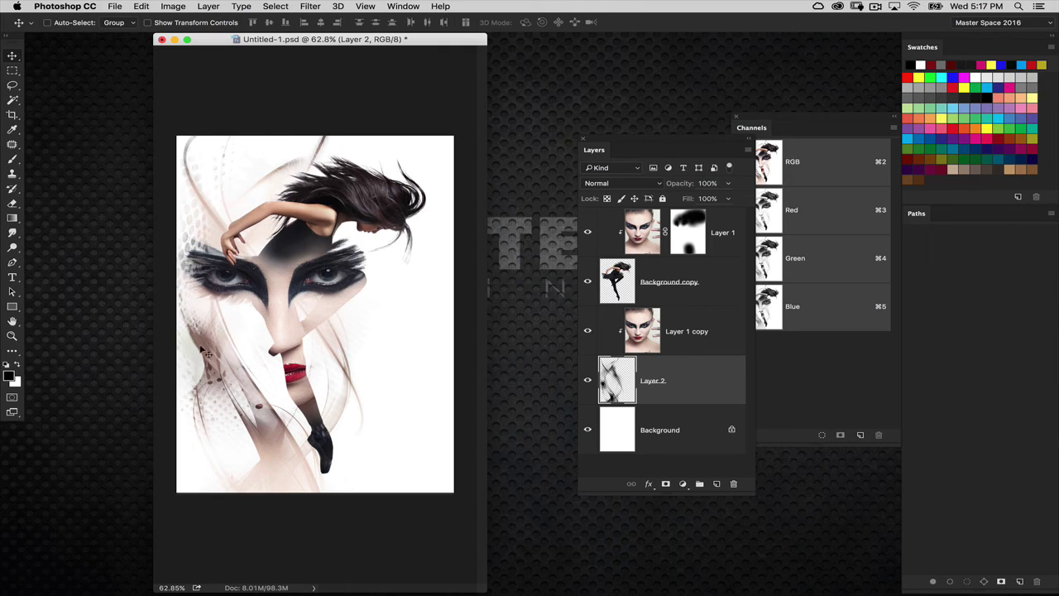
Step: Warp Layer 2's strokes by dragging mesh handles so they curve around the face
key(super)
key(super+t)
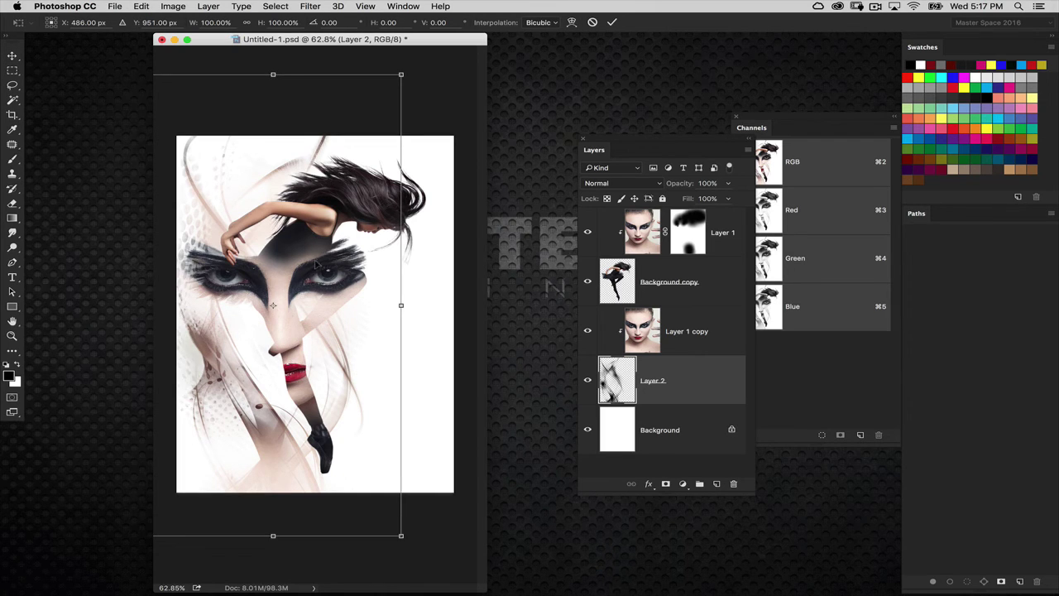
right_click(259, 262)
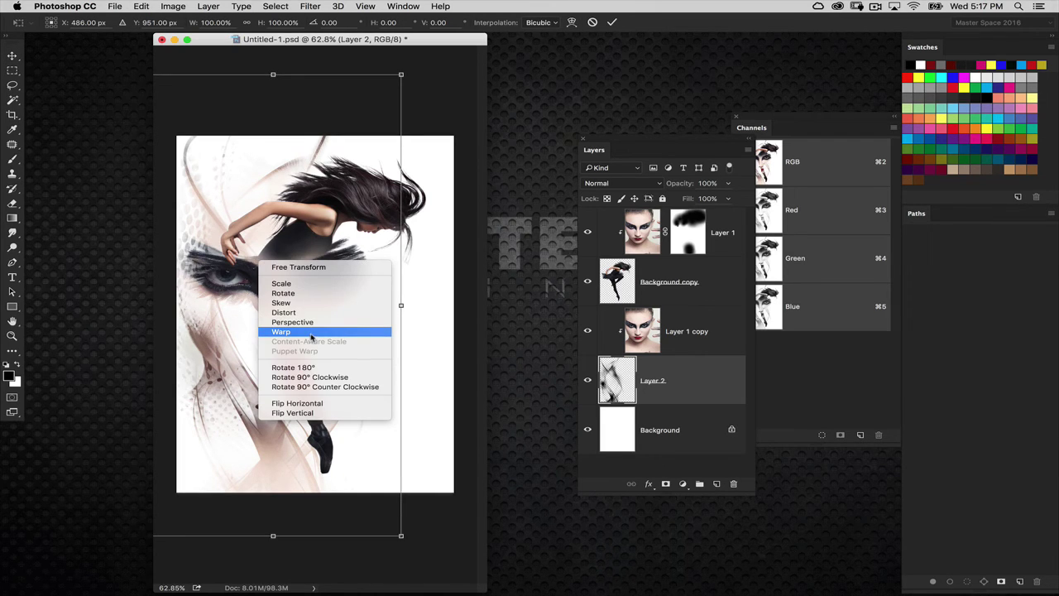
click(311, 332)
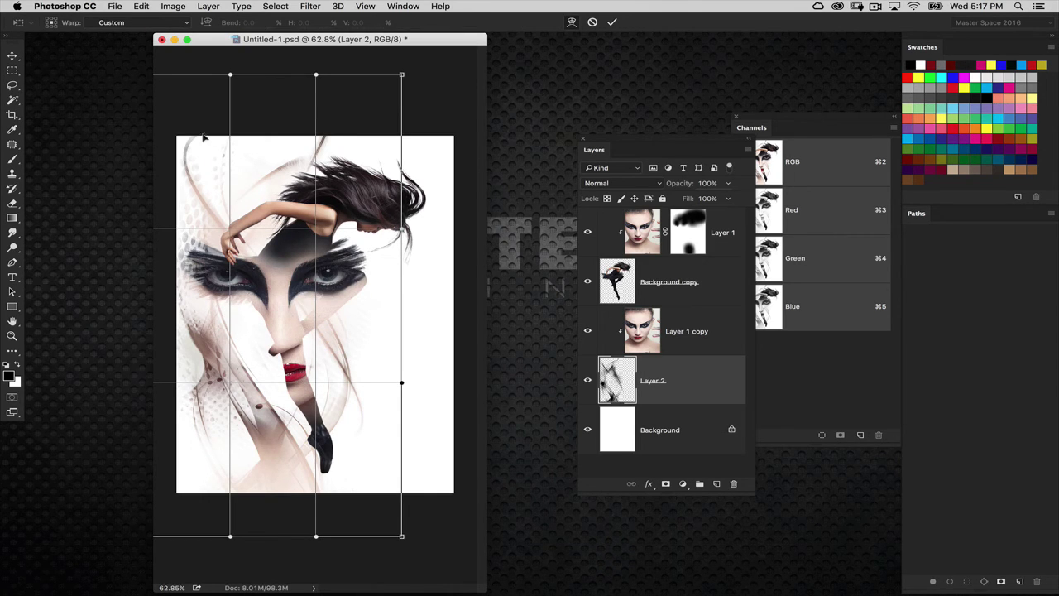
drag(197, 80, 217, 88)
drag(193, 309, 171, 305)
drag(246, 355, 273, 412)
drag(225, 316, 209, 317)
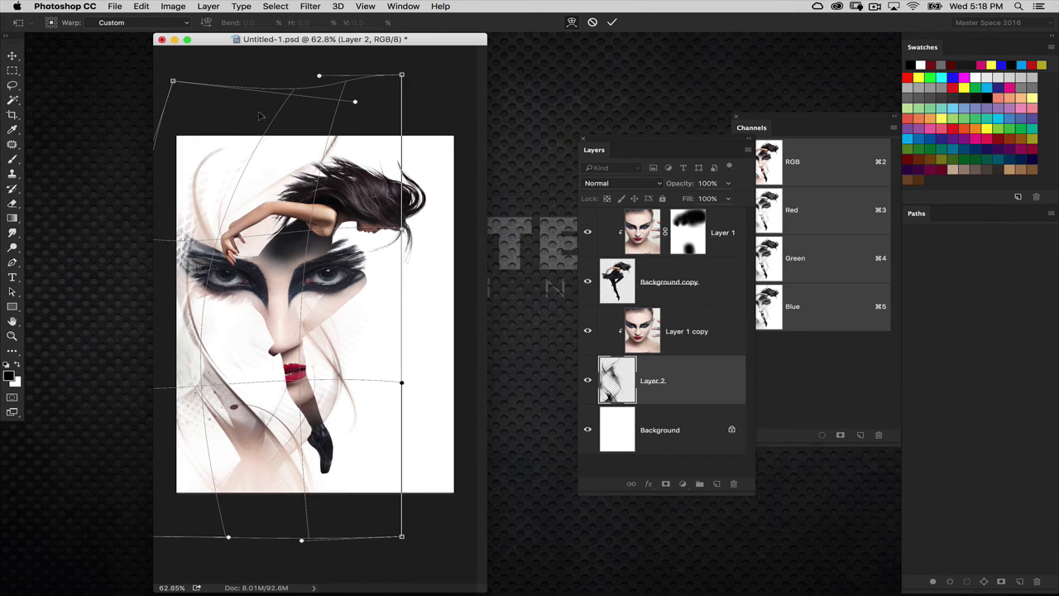
drag(260, 110, 276, 104)
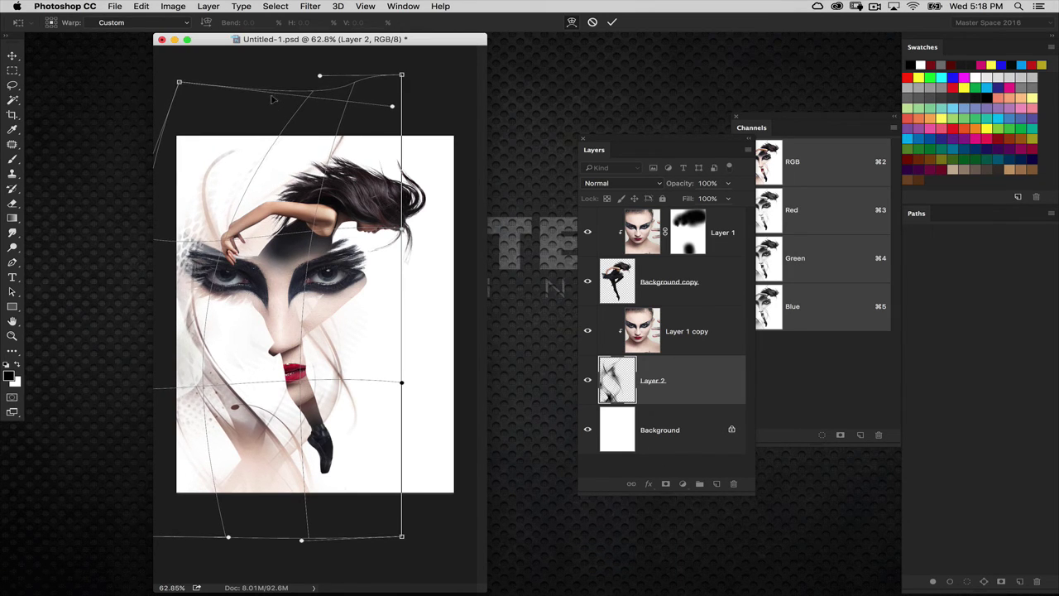
Step: Commit the warp on the swirl layer and compare it with the unwarped version
key(Return)
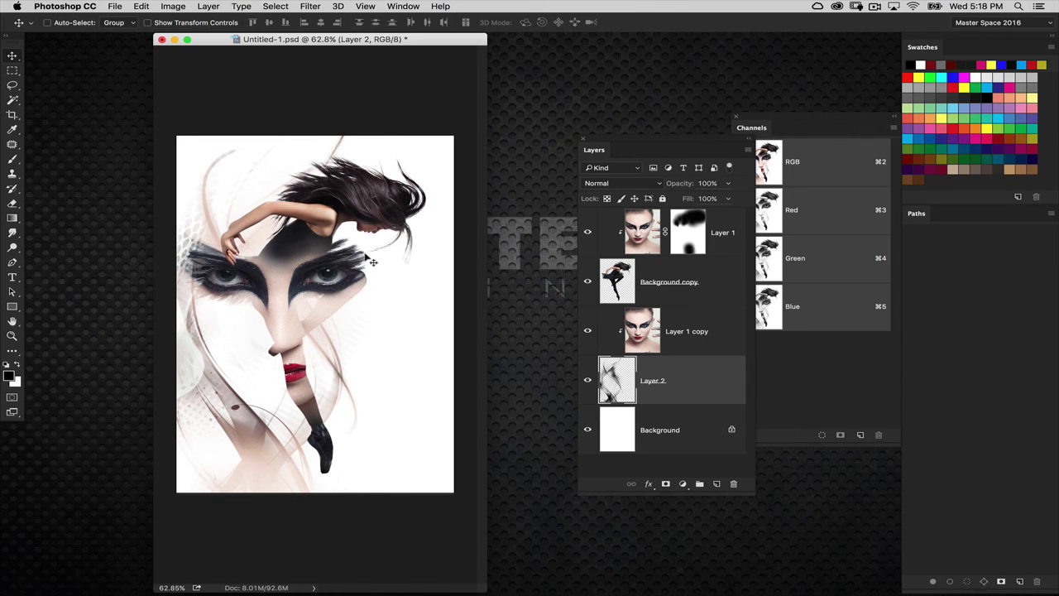
key(super+z)
key(super+z)
key(super+z)
key(super+z)
key(super+z)
key(super+z)
key(super+z)
key(super+z)
key(super+z)
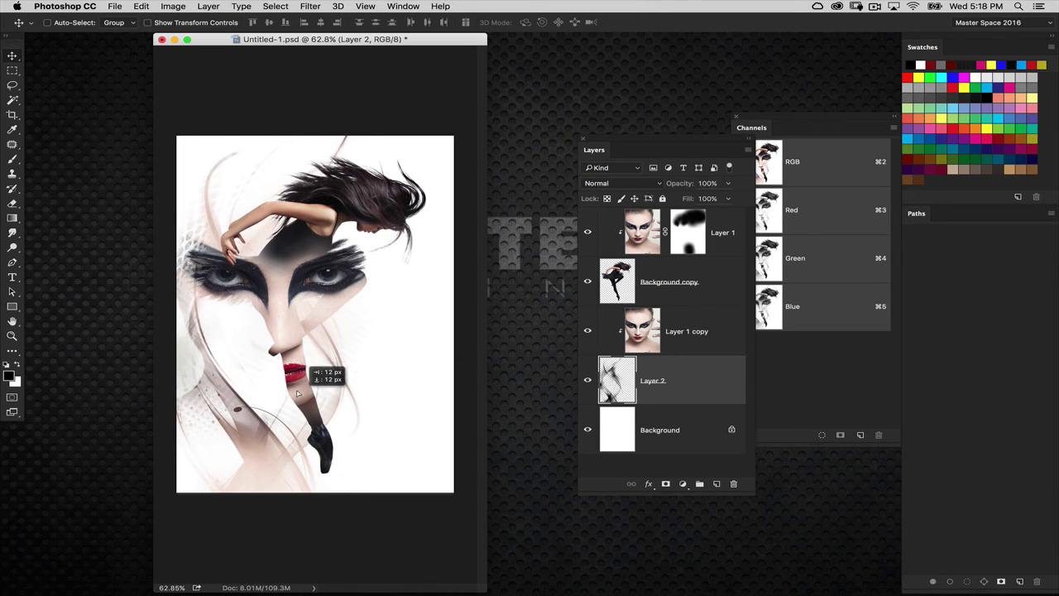
key(super+z)
Step: Shift the swirl artwork and the dancer to the right
drag(269, 401, 294, 400)
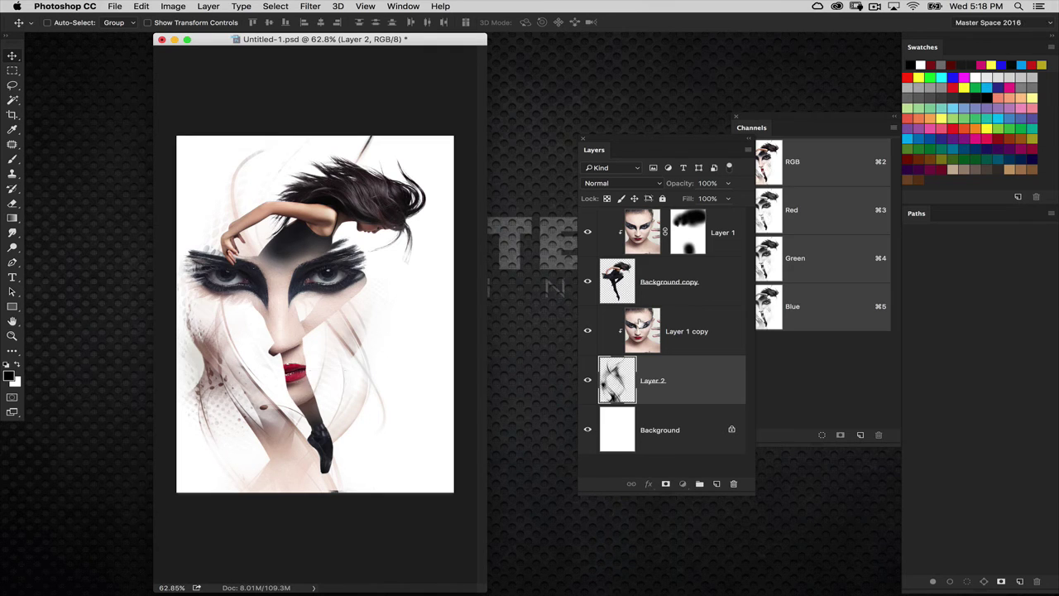
key(alt+bracketright)
mouse_move(281, 311)
mouse_down()
mouse_move(308, 308)
mouse_move(294, 306)
mouse_up()
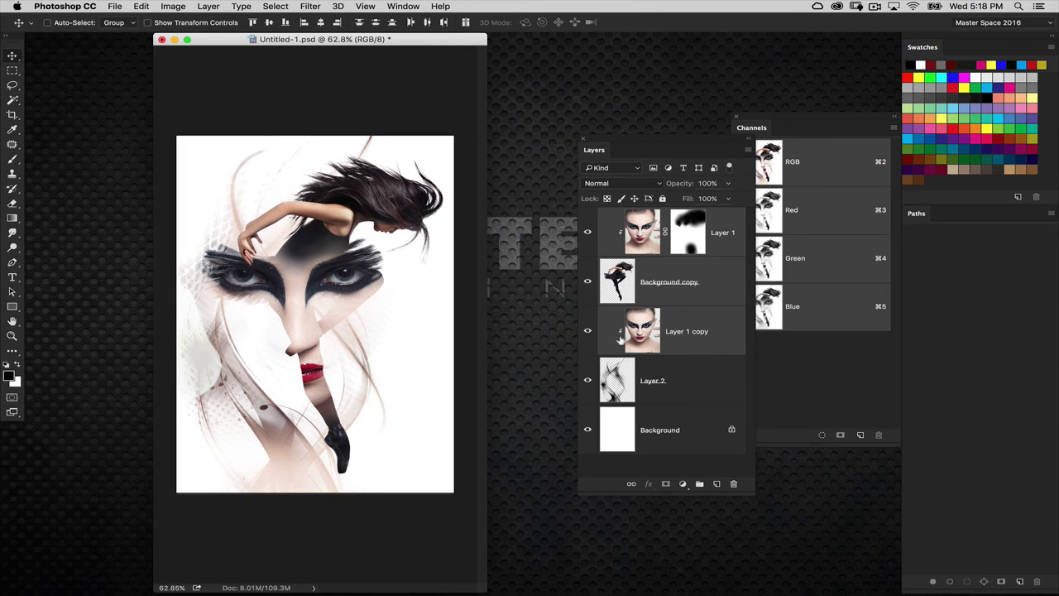
super+click(400, 310)
drag(359, 390, 340, 385)
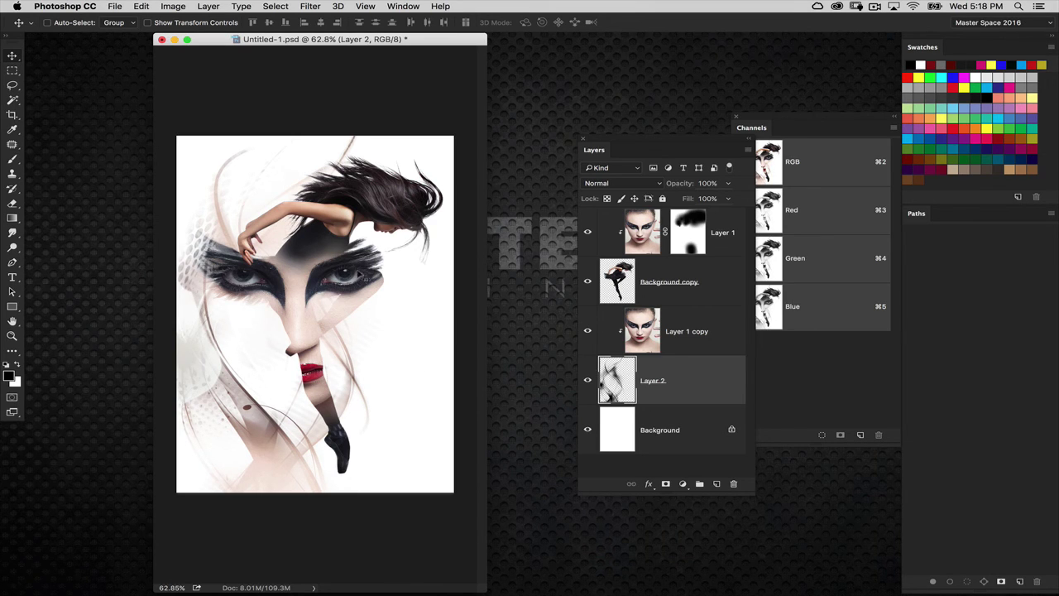
Step: Fade the swirl over the lower face and chin with 70% gradients
click(15, 217)
drag(256, 330, 240, 395)
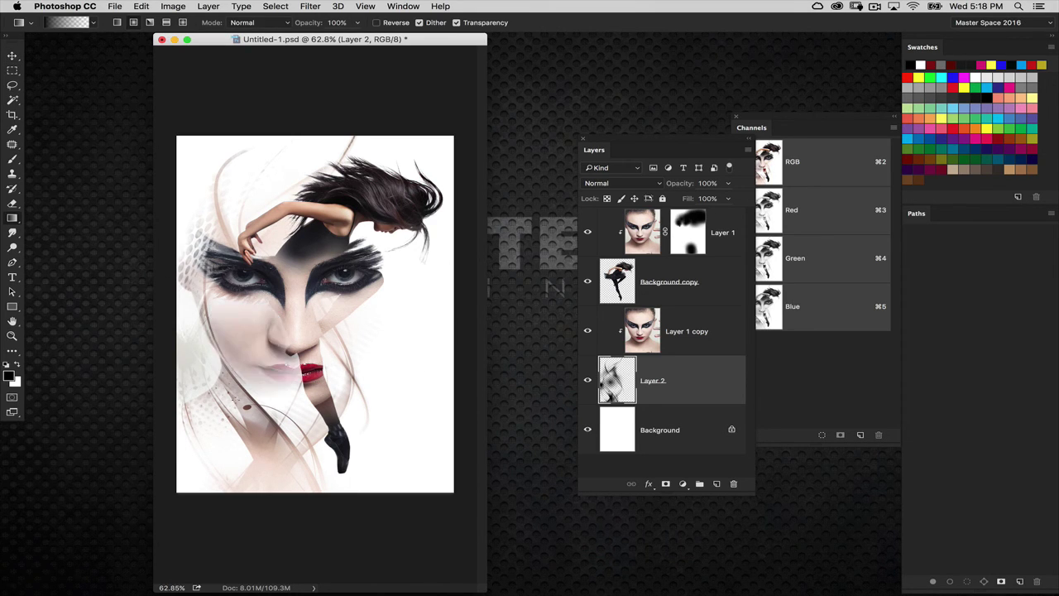
key(super+z)
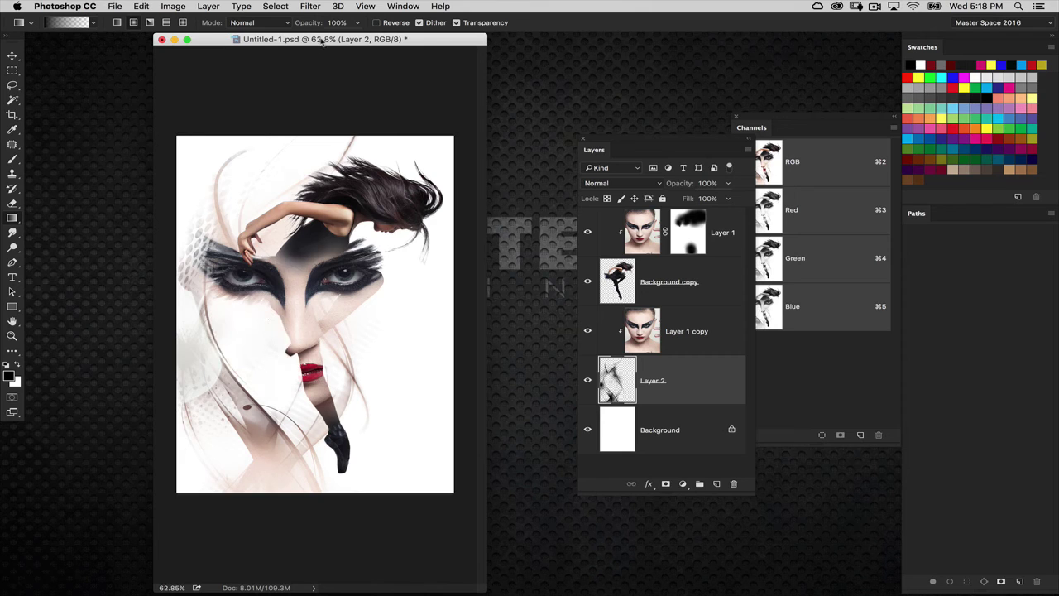
drag(310, 23, 291, 24)
drag(277, 361, 245, 396)
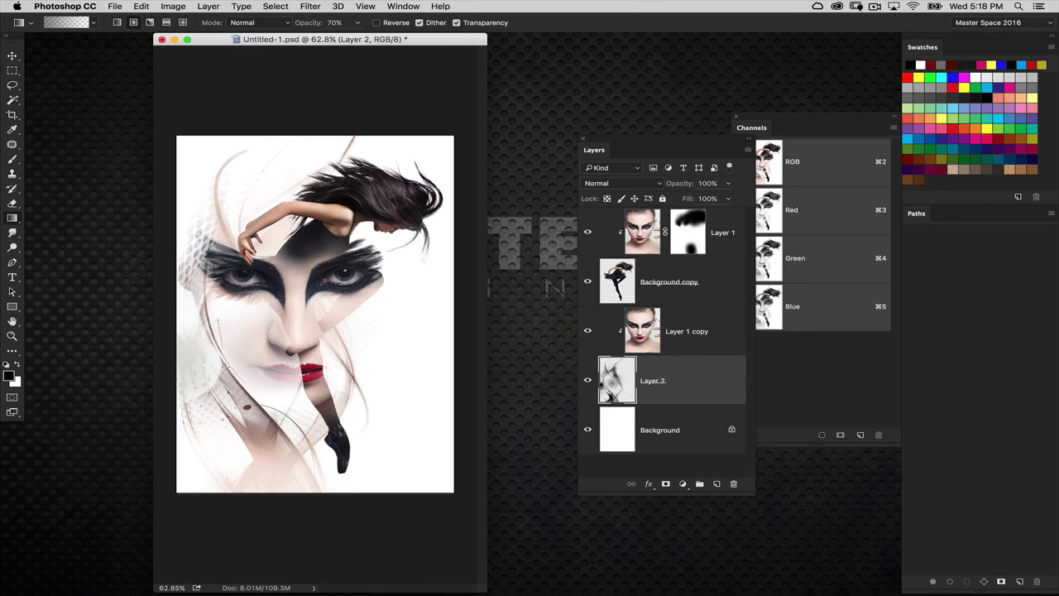
drag(217, 321, 234, 364)
drag(339, 373, 309, 383)
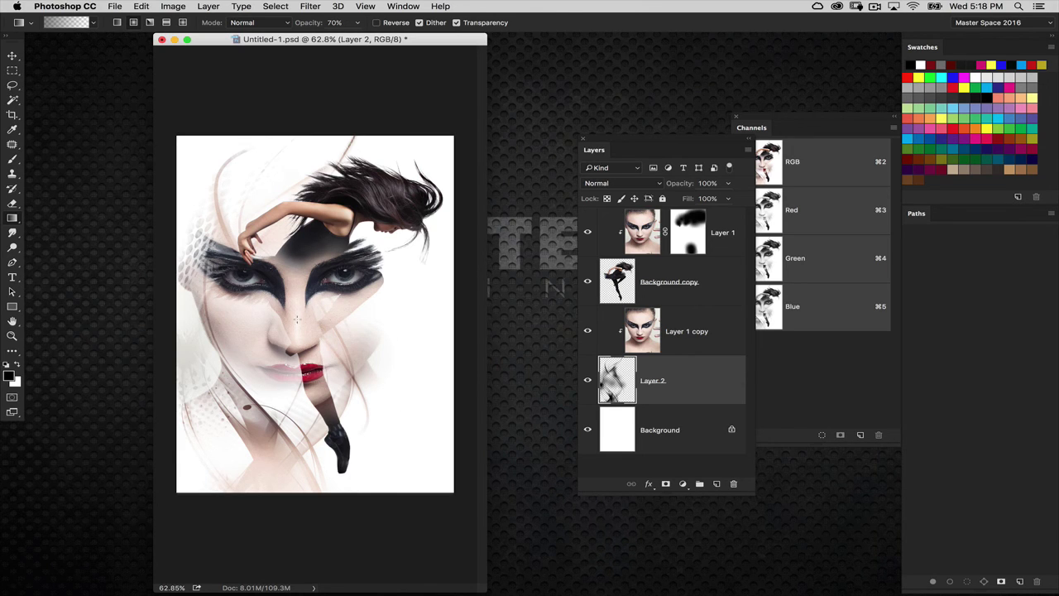
Step: Try 79% opacity on the face copy, restore it, and set Layer 2 to 90% opacity
click(630, 331)
click(619, 368)
click(644, 336)
click(705, 183)
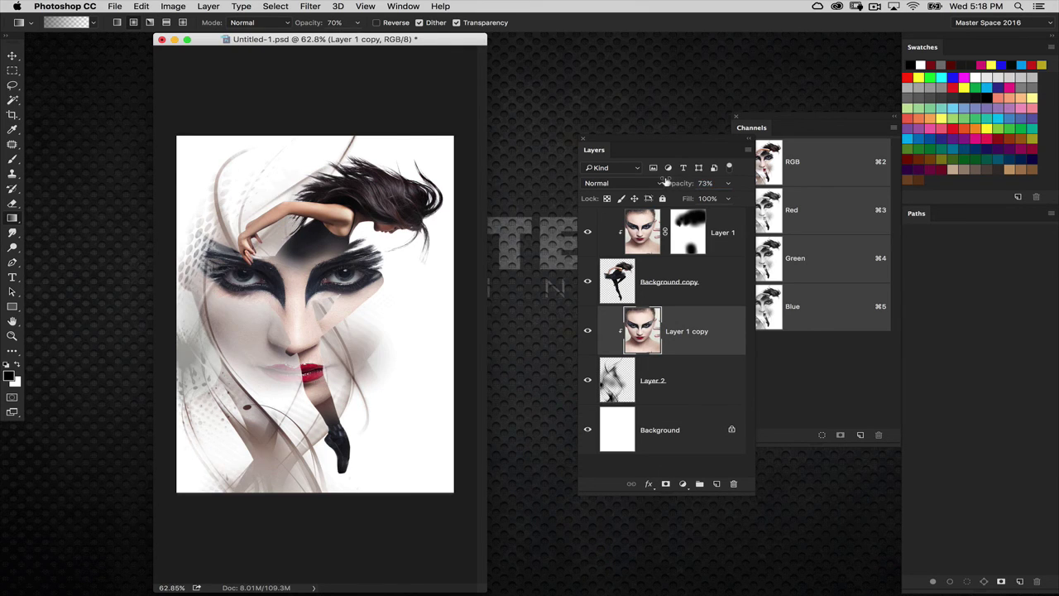
text(79)
key(Return)
drag(677, 183, 695, 183)
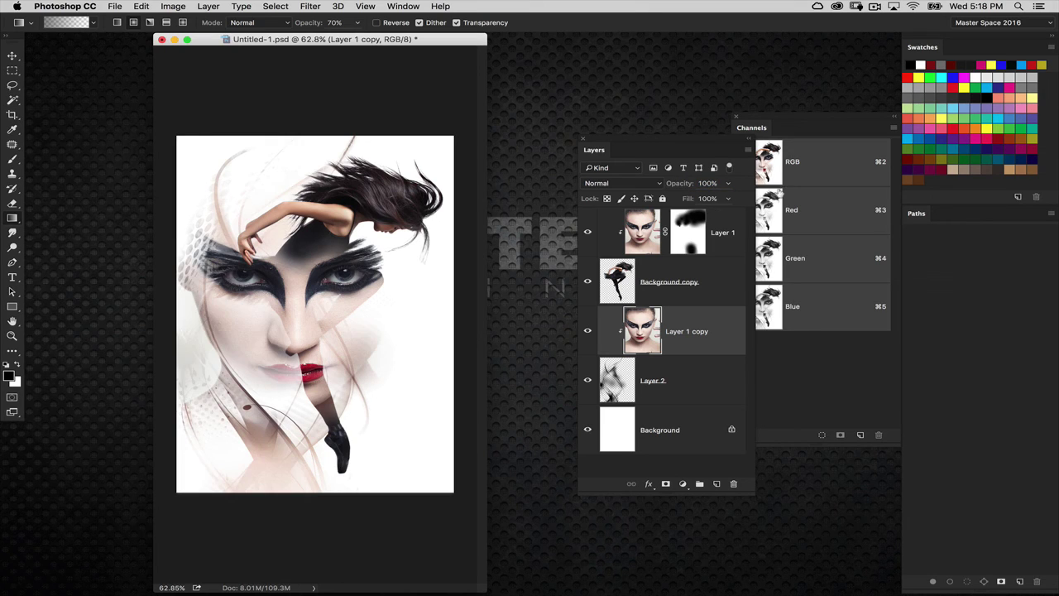
click(641, 401)
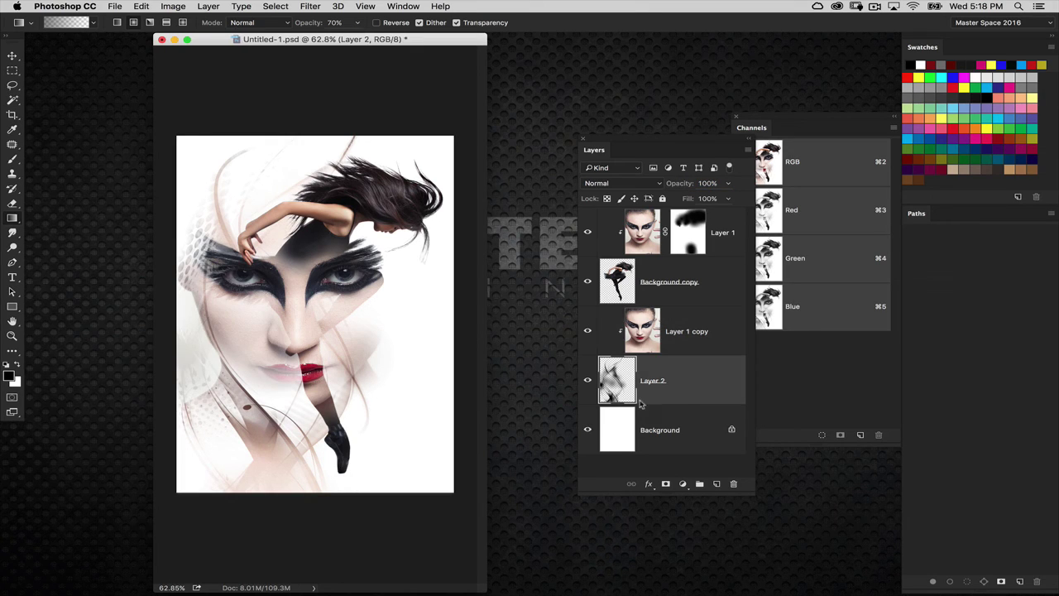
drag(686, 190, 687, 181)
text(90)
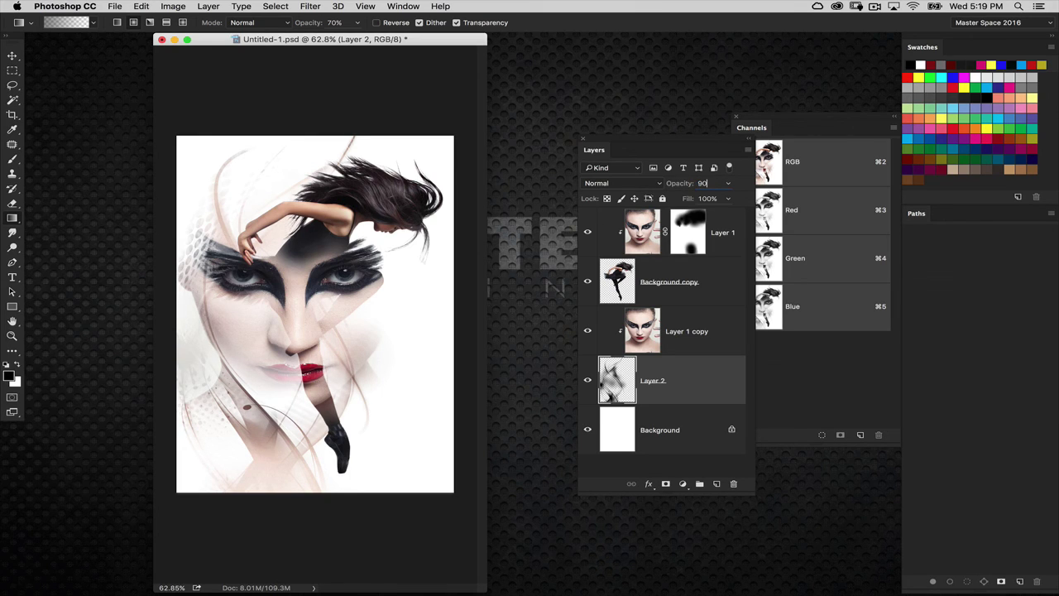
Step: Select Layer 1 copy and hide the dancer and top face layers above it
click(624, 283)
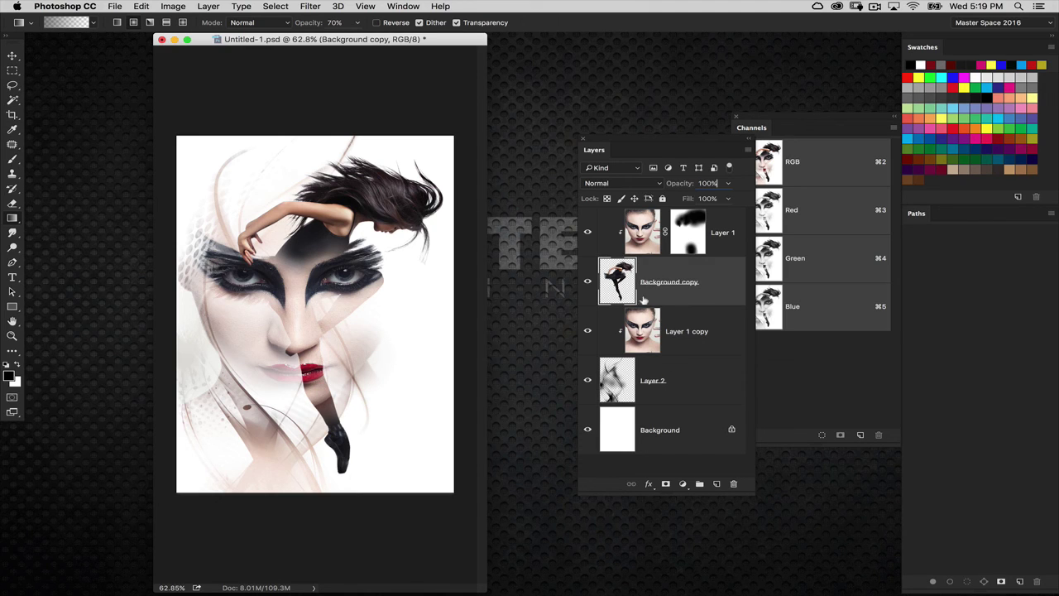
click(664, 329)
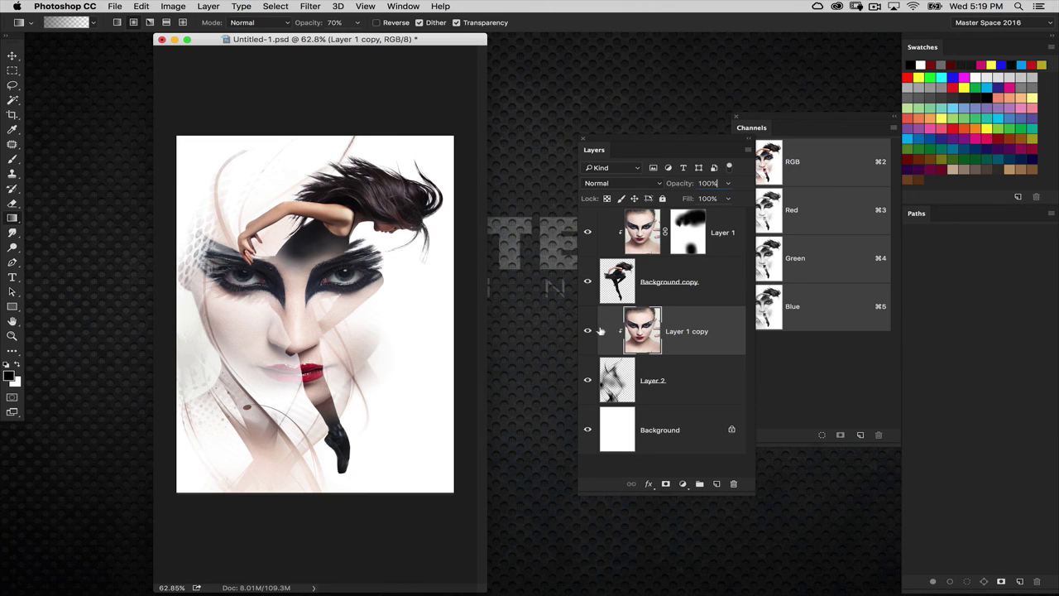
drag(588, 238, 589, 281)
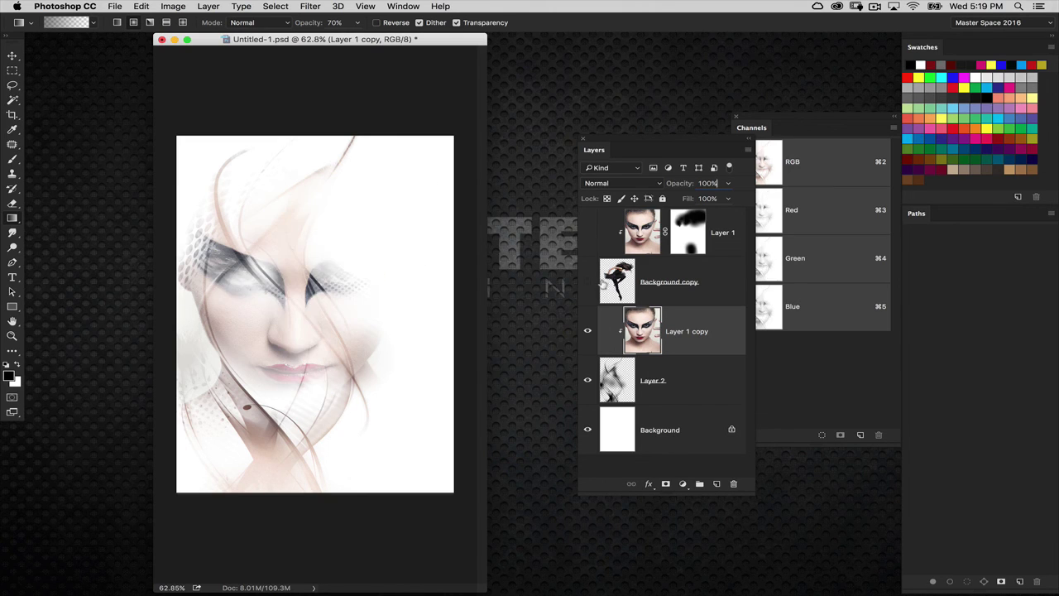
Step: Add a Hue/Saturation adjustment above Layer 1 copy with Colorize on at saturation 25
click(682, 483)
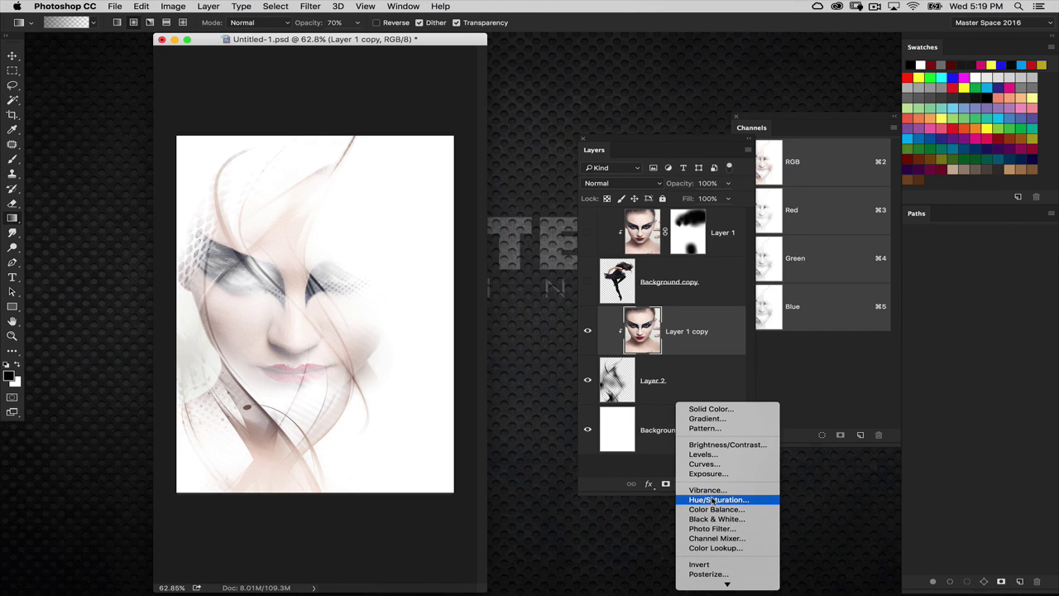
click(712, 500)
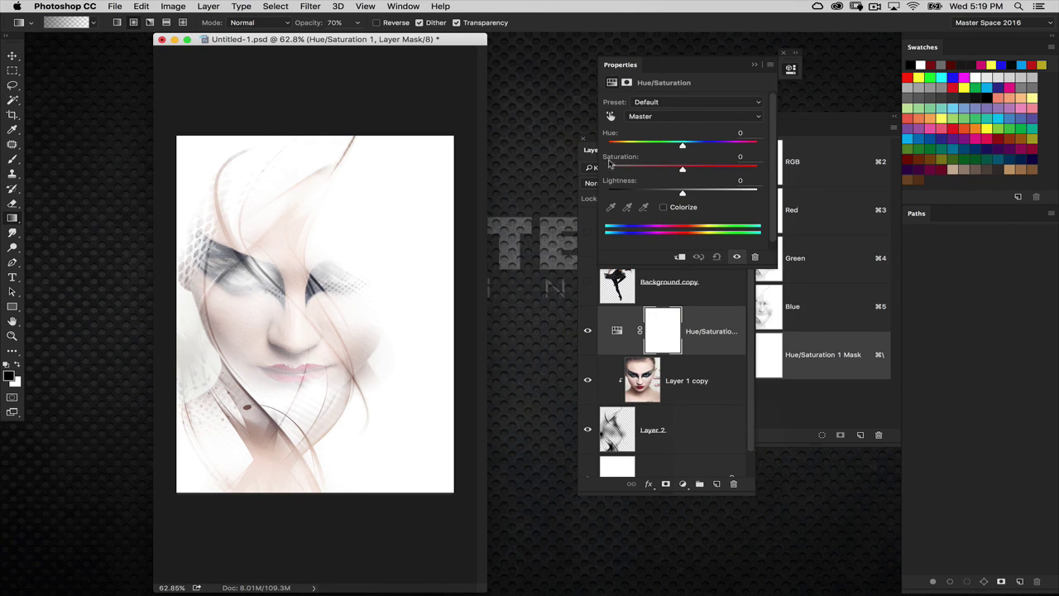
click(664, 206)
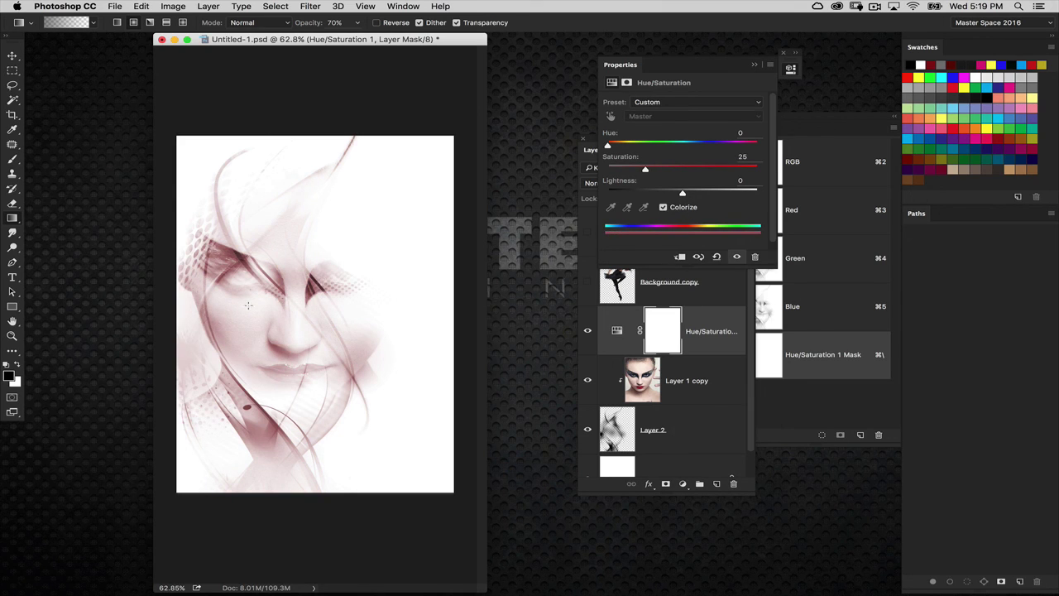
click(624, 70)
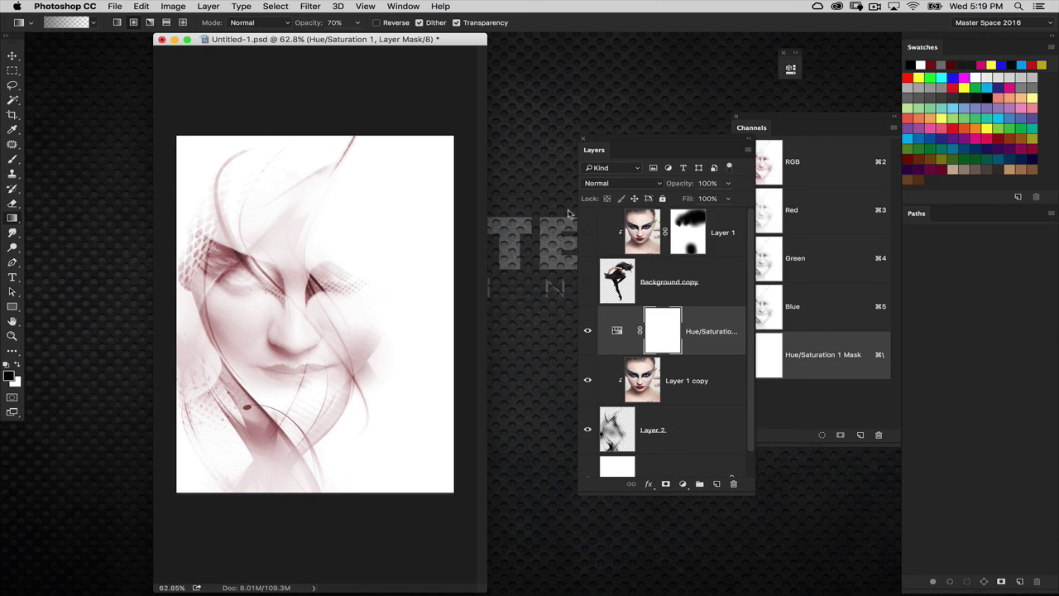
Step: Fine-tune the tint's hue, then make the dancer and top face layers visible again
double_click(616, 327)
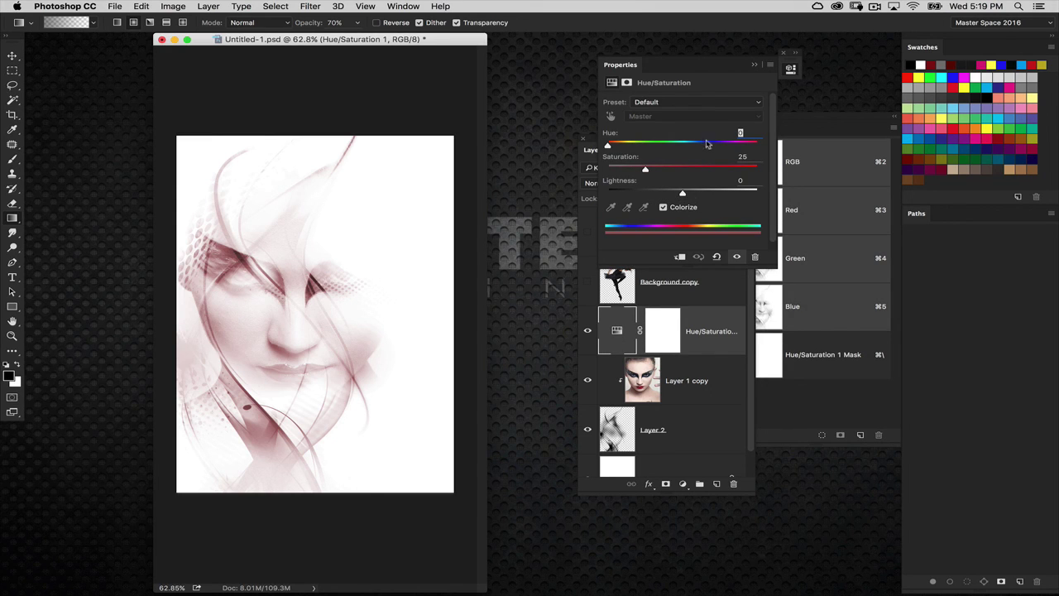
drag(612, 147, 601, 150)
click(623, 69)
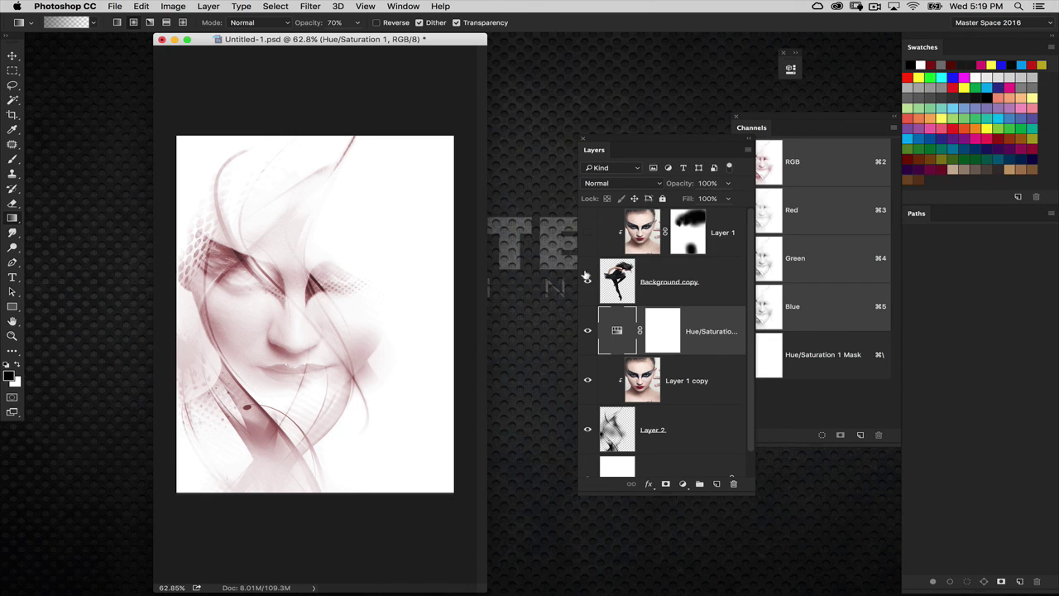
drag(587, 282, 586, 231)
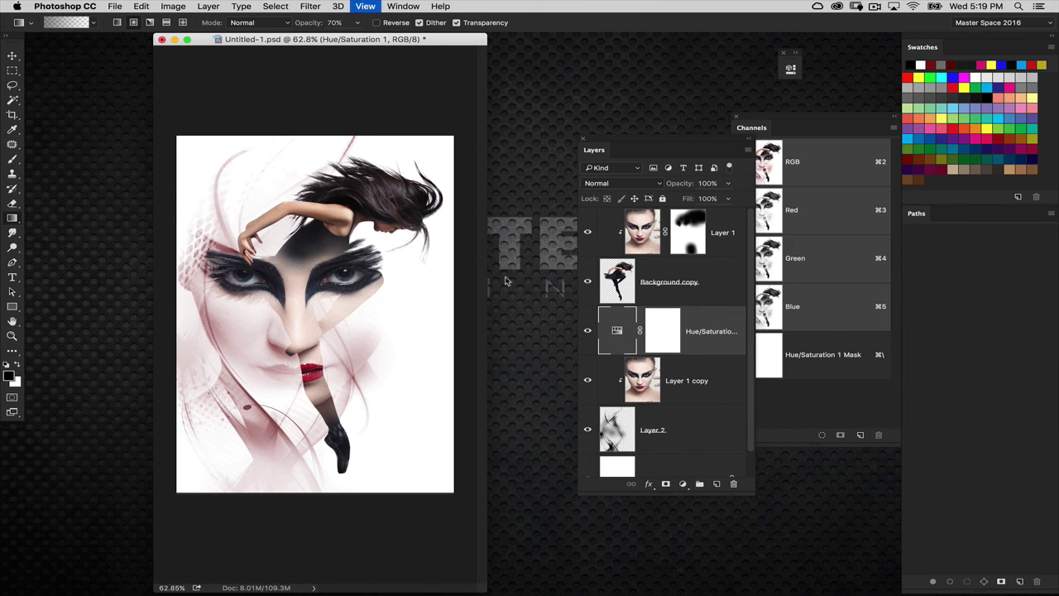
key(super+plus)
drag(408, 41, 417, 71)
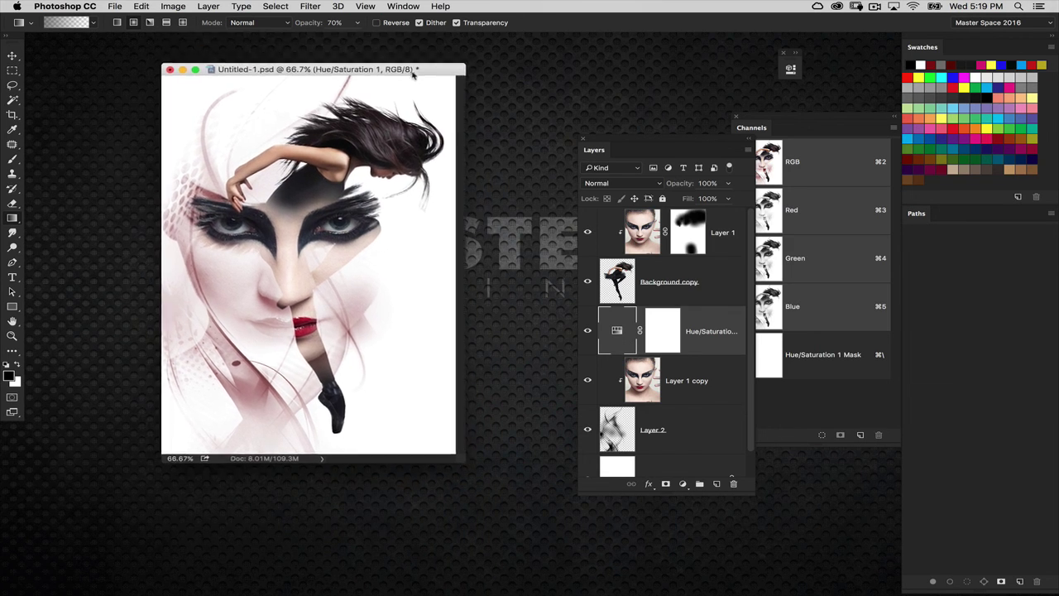
click(11, 56)
drag(248, 72, 248, 74)
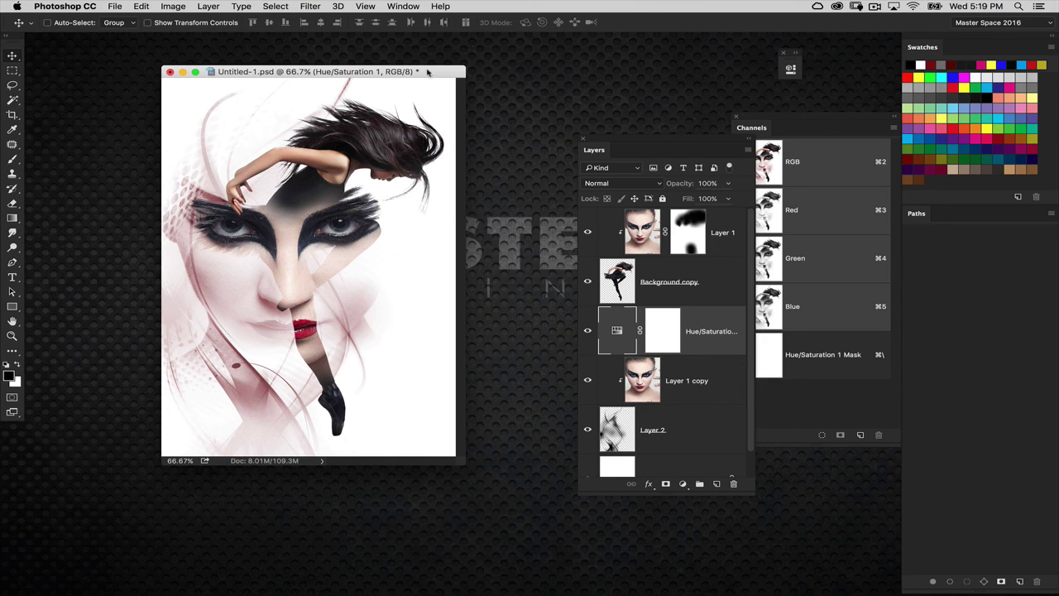
drag(397, 72, 414, 70)
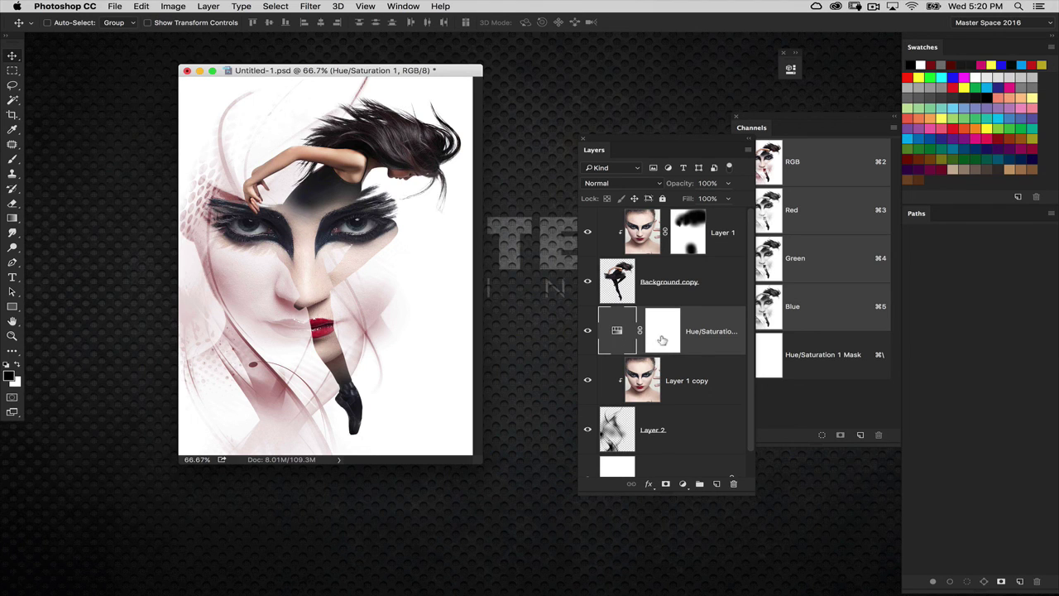
drag(479, 461, 513, 502)
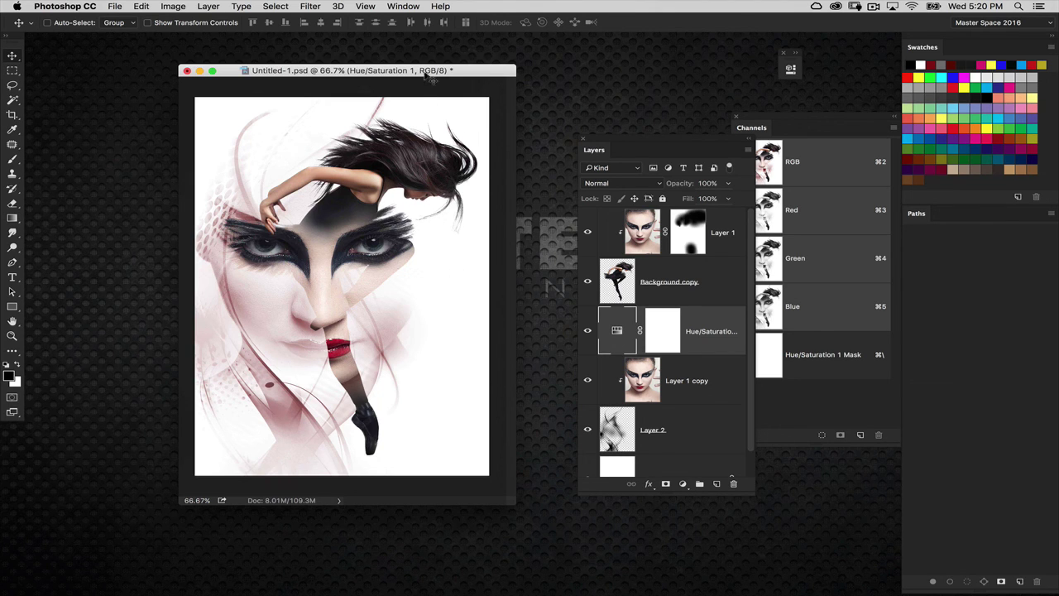
drag(431, 71, 393, 70)
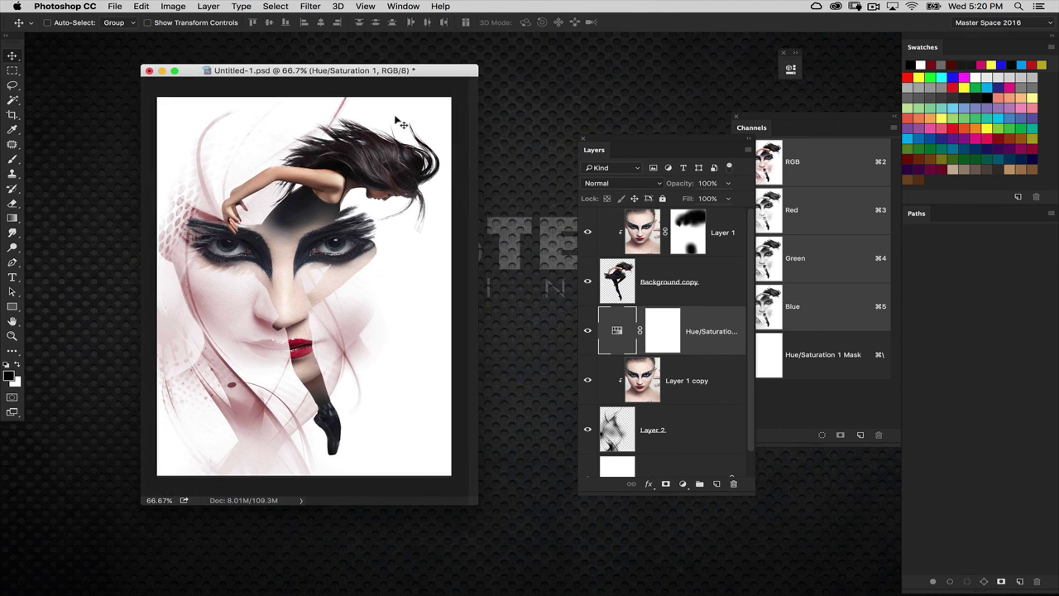